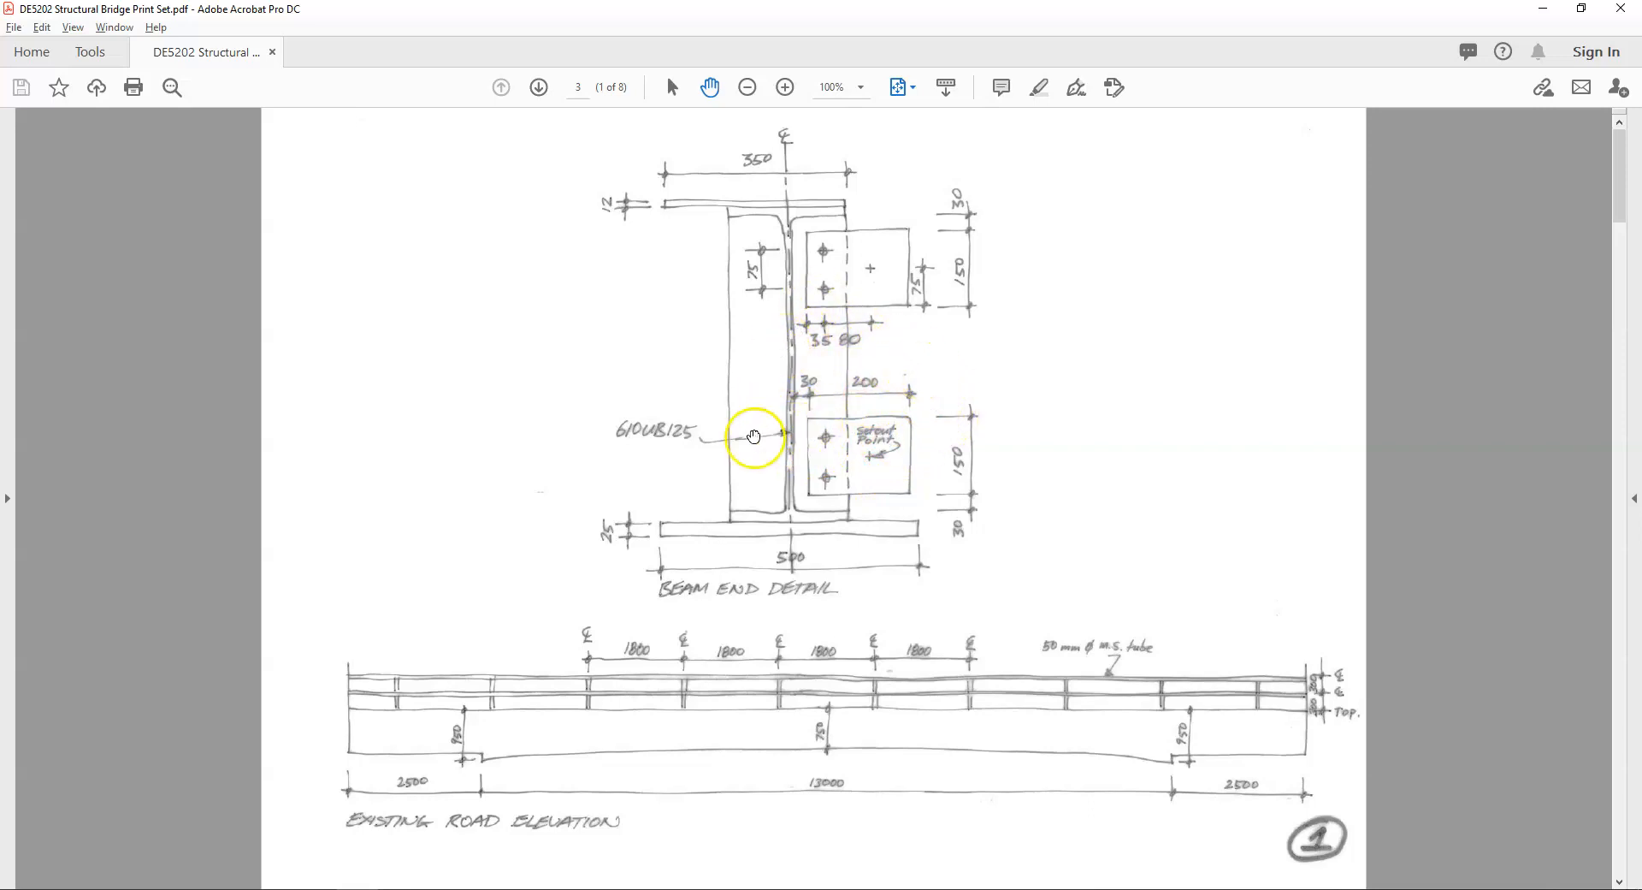
Review the bridge print set's sketches, from the beam end detail through the abutment and elevation sheets to the bridge details.
scroll(754, 436, down, 2)
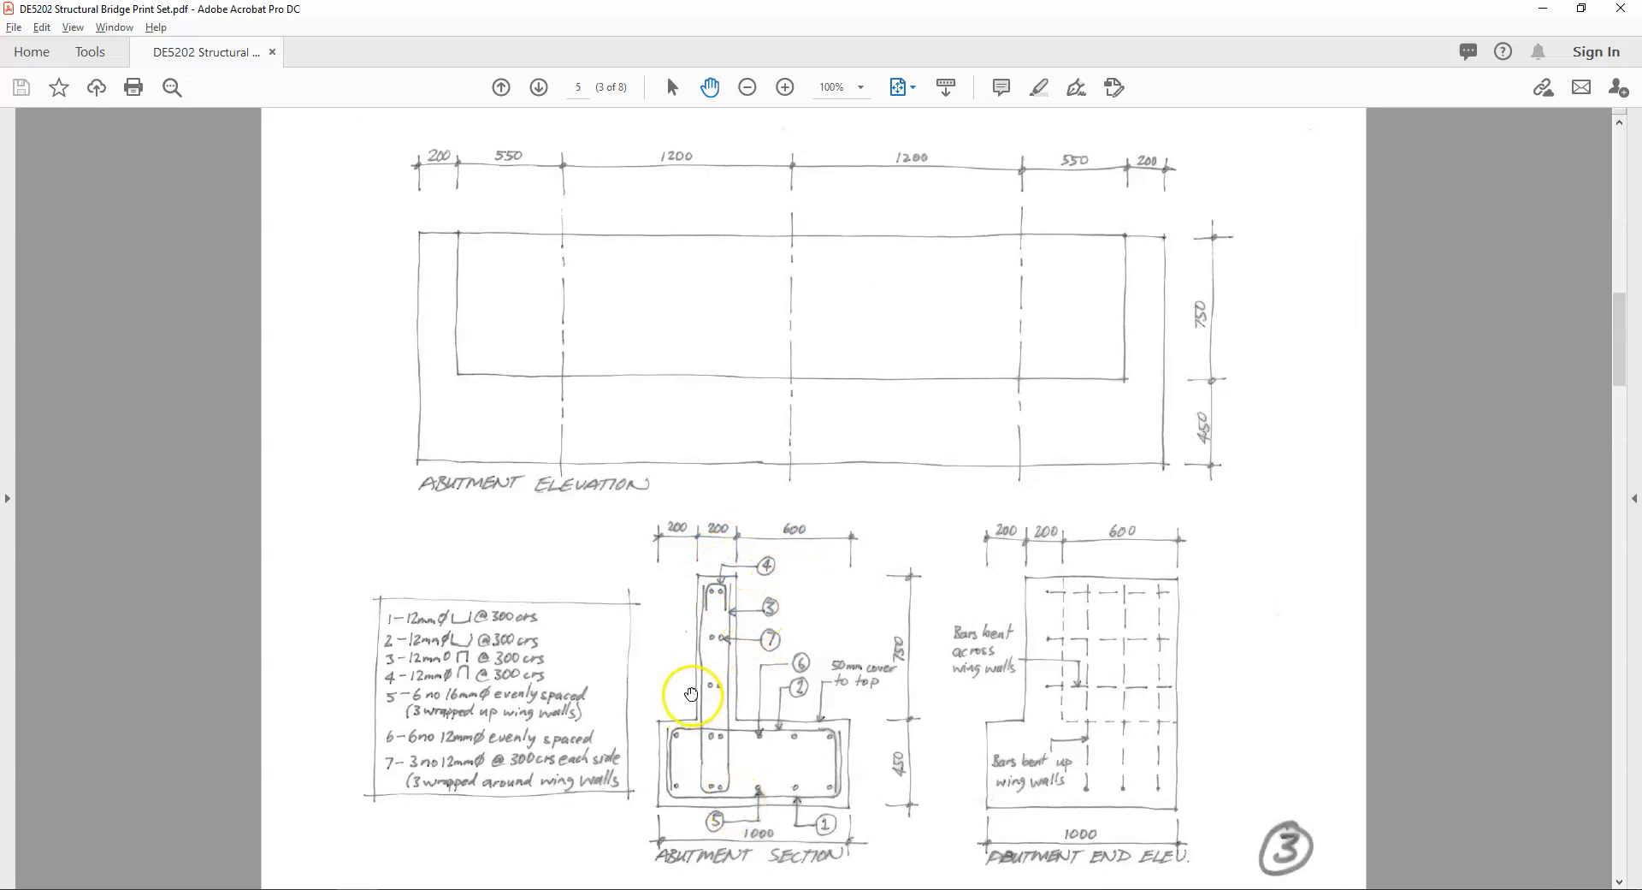
scroll(693, 736, down, 3)
scroll(703, 551, down, 9)
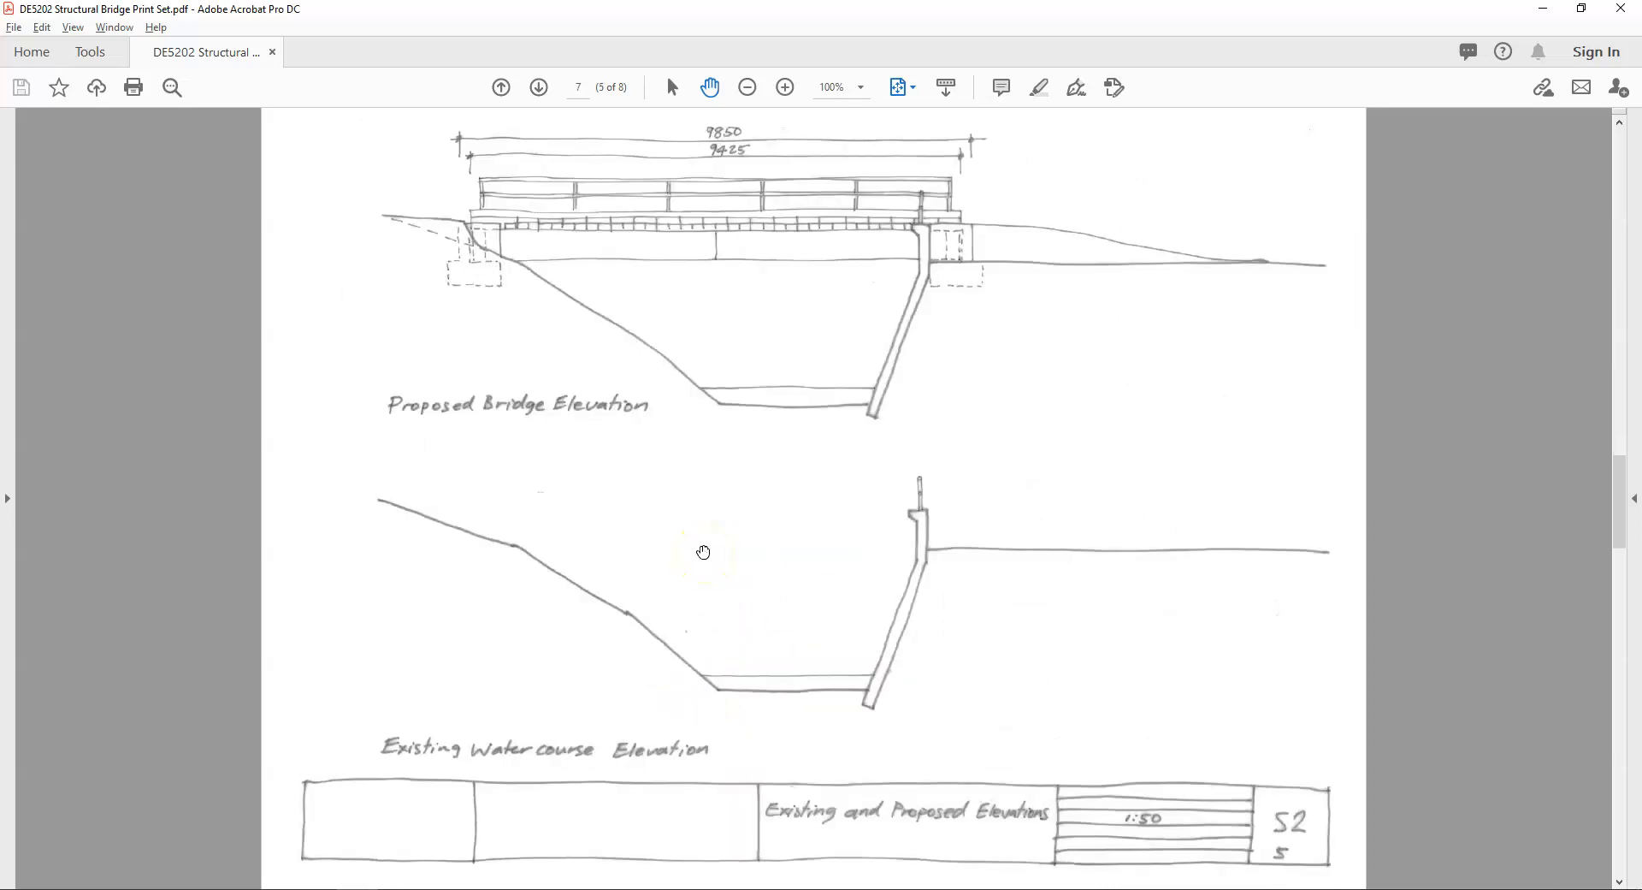
scroll(703, 552, down, 3)
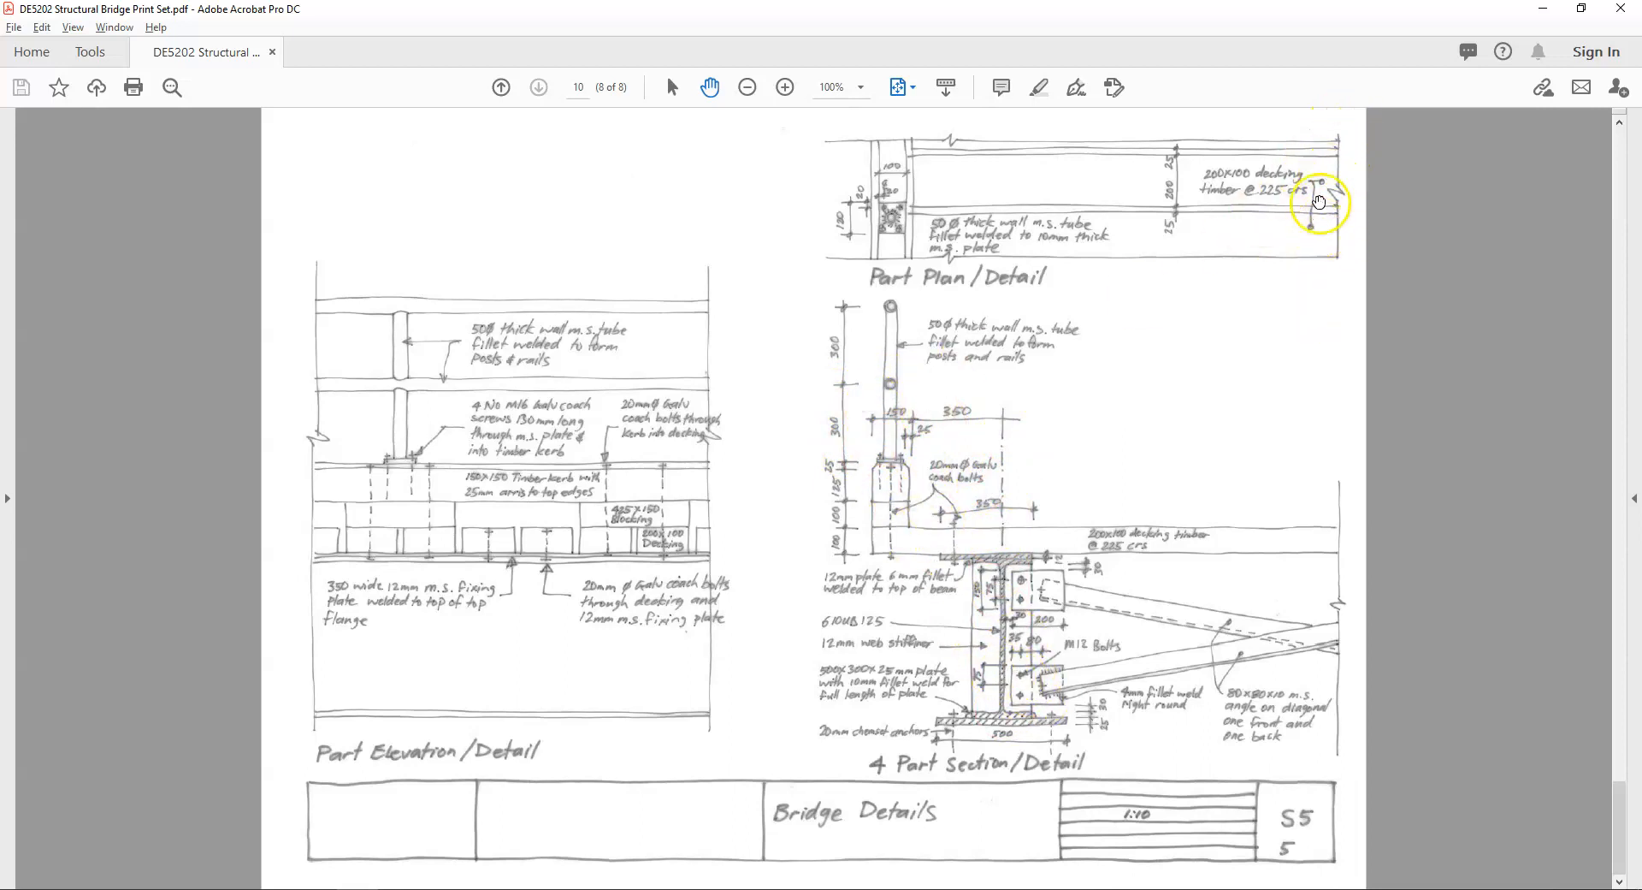
scroll(1035, 416, up, 8)
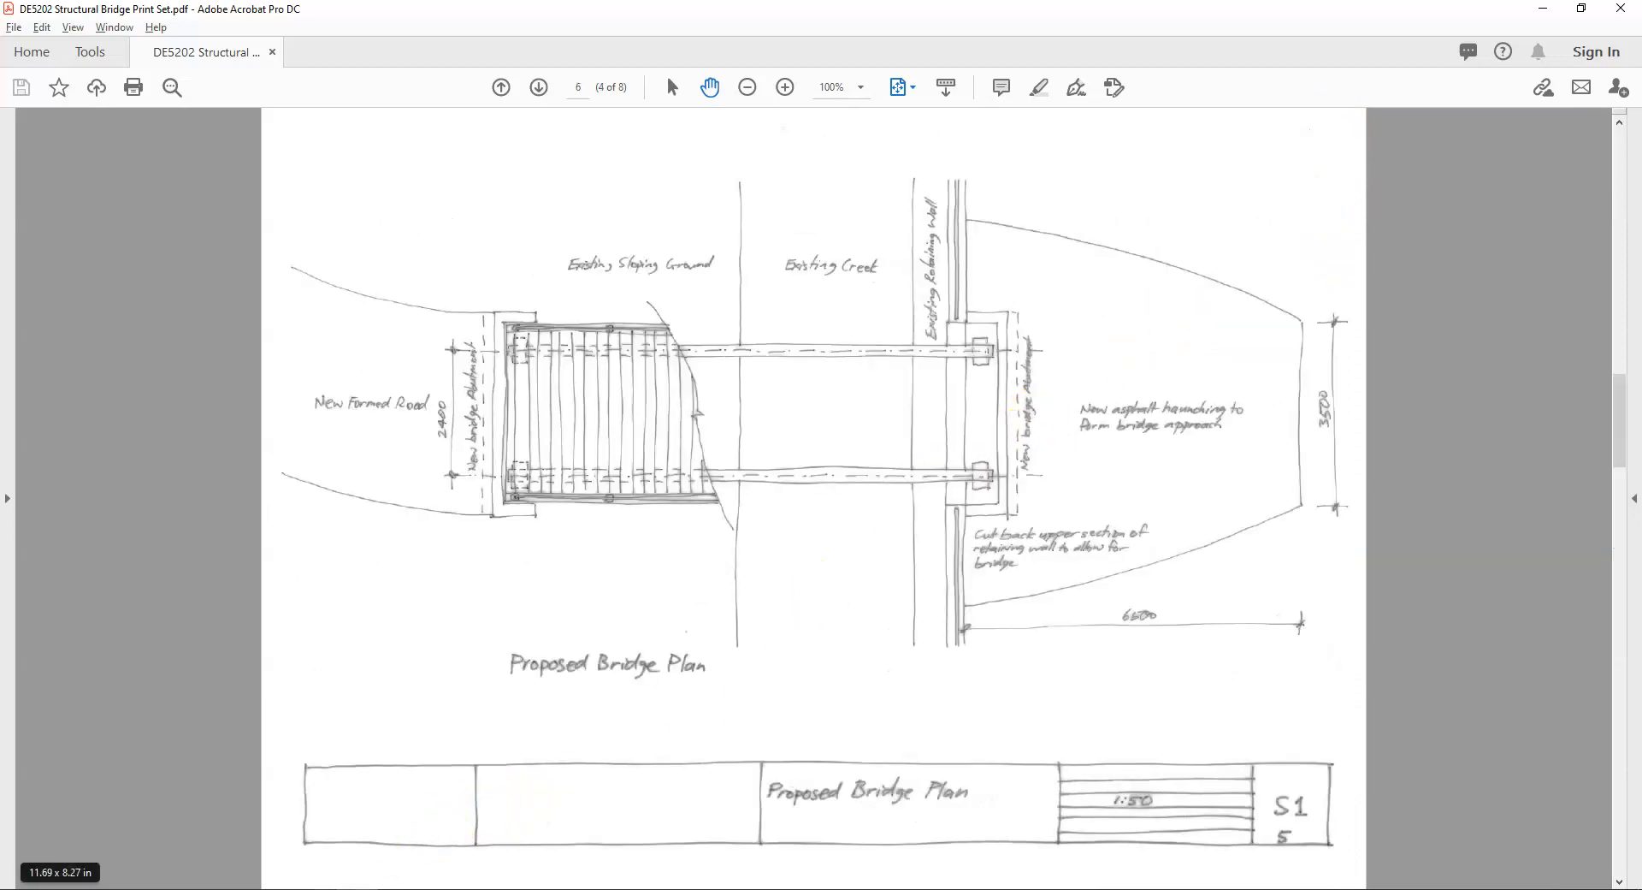
Switch to the AAL Bridge 2020 drawing in AutoCAD and check the available multileader styles, keeping Standard selected.
key(alt+Tab)
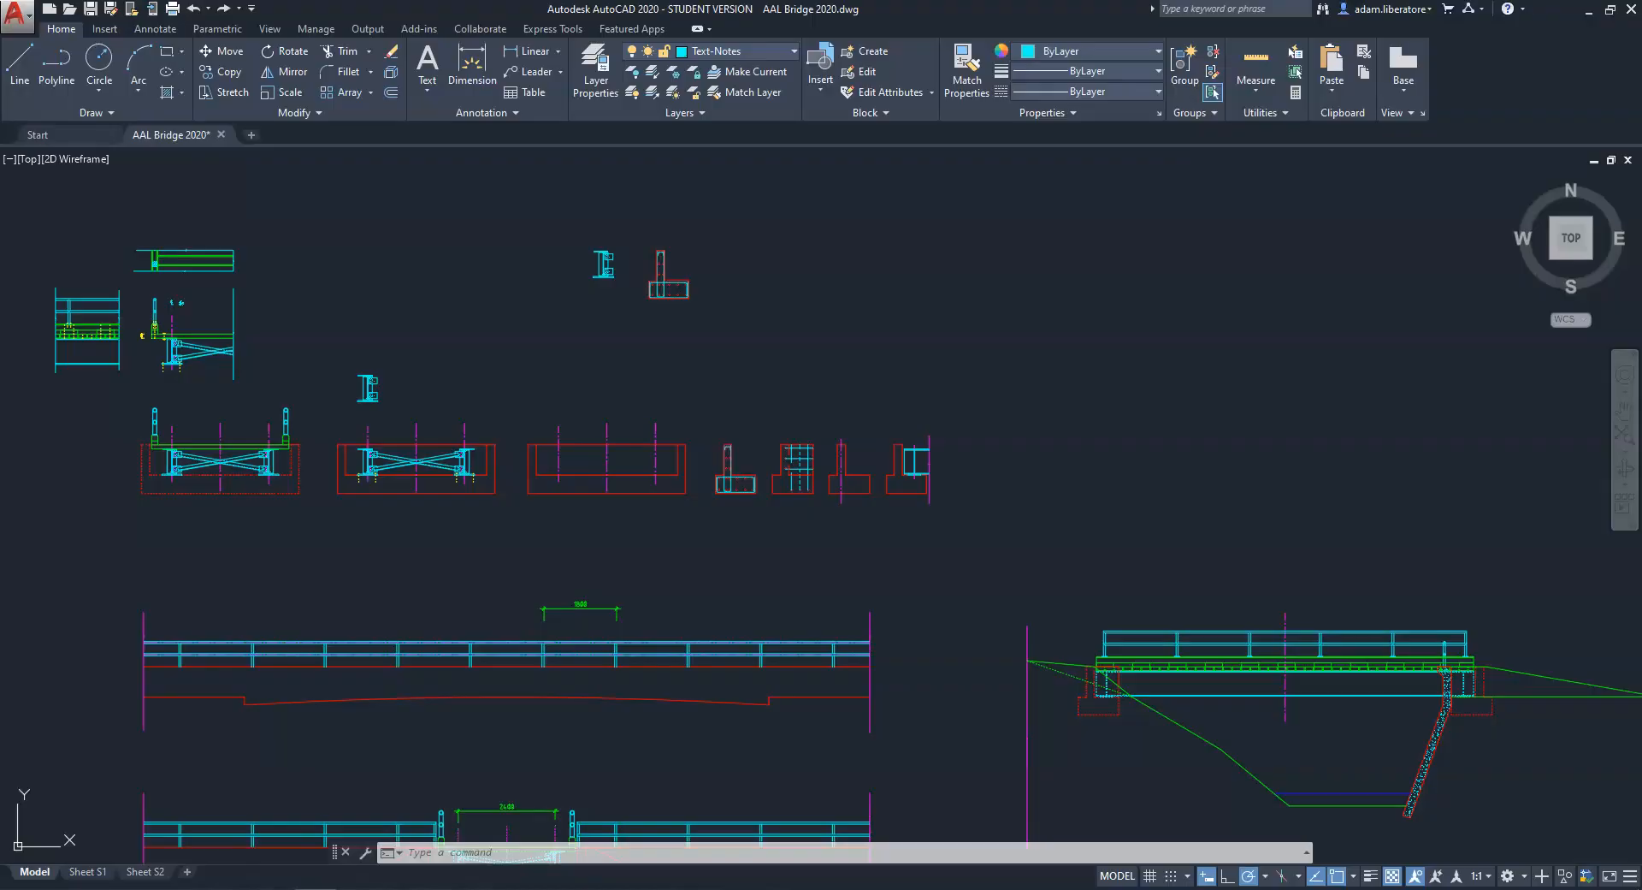
scroll(620, 182, up, 3)
scroll(403, 428, up, 5)
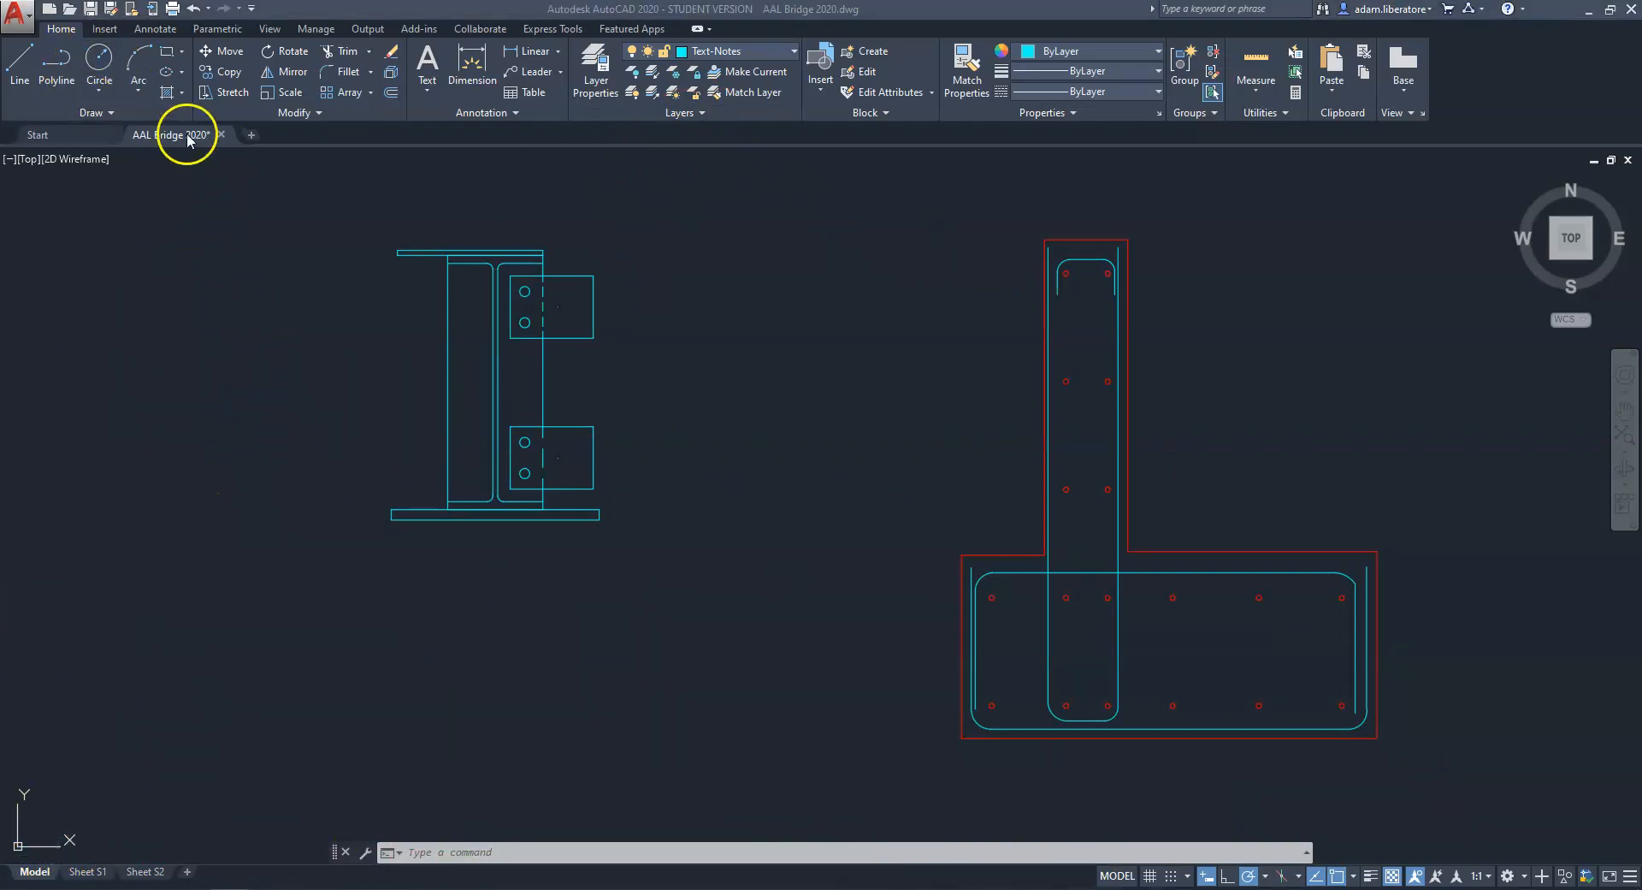
click(163, 35)
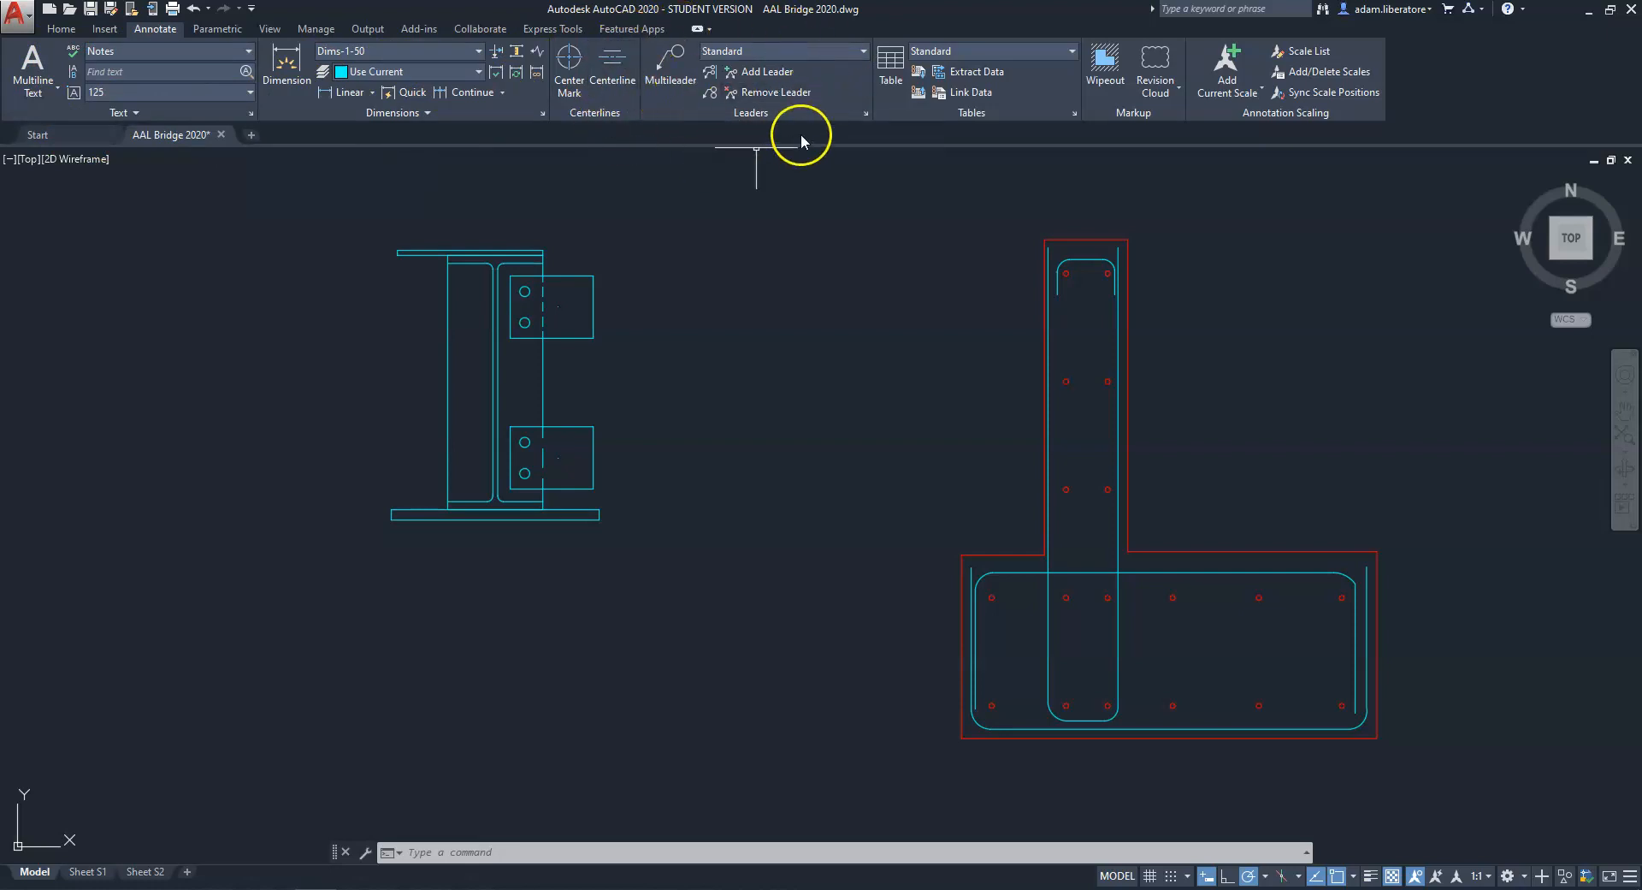
click(775, 53)
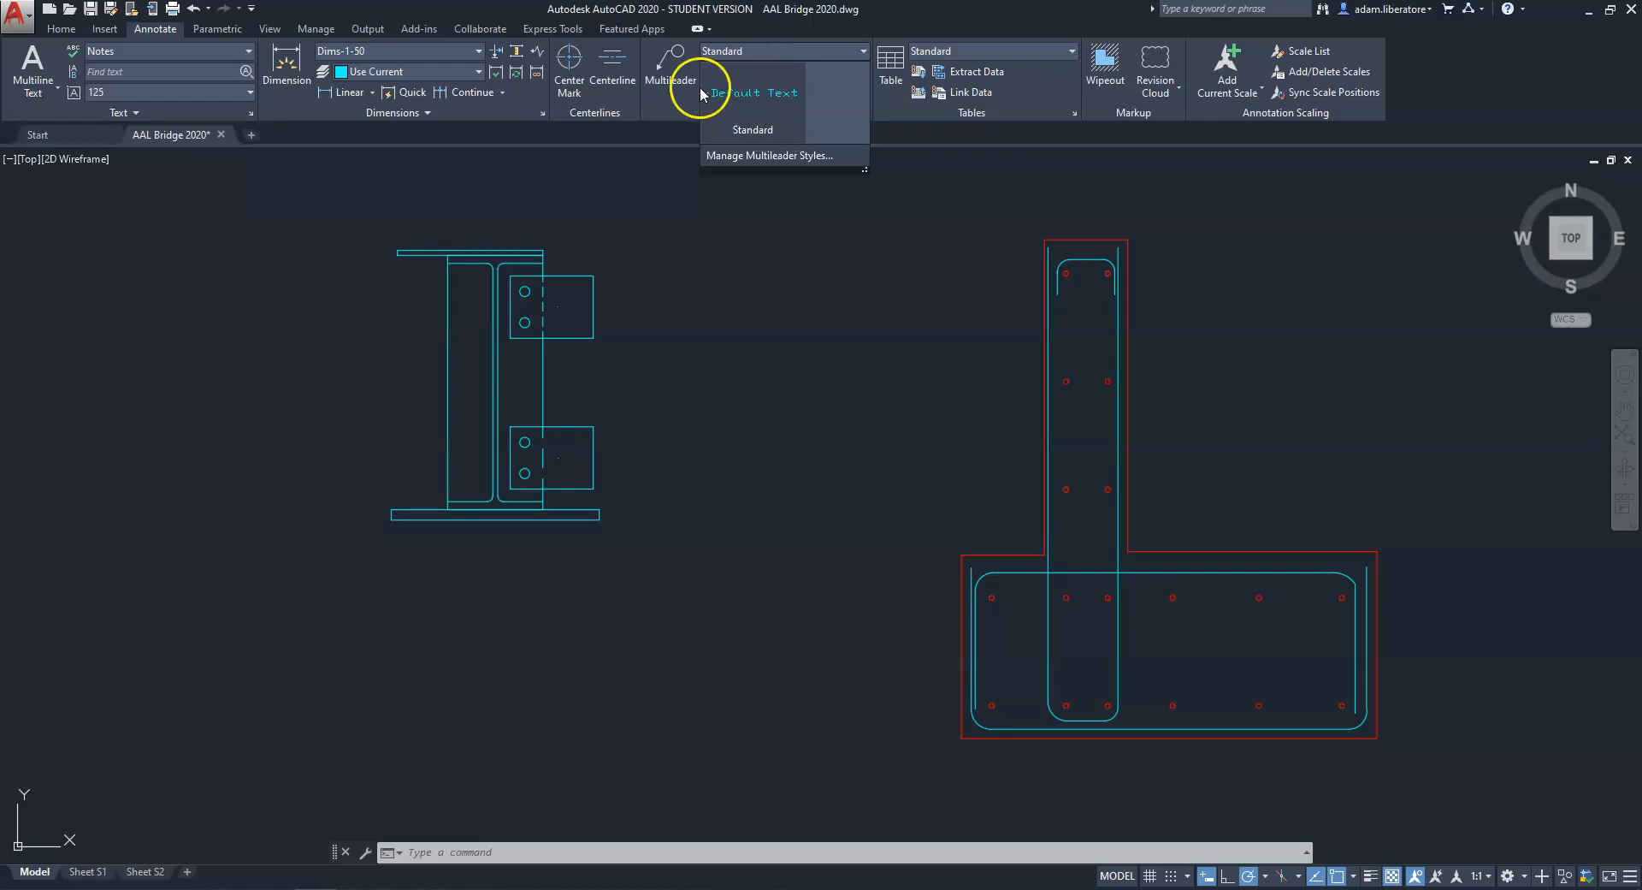
click(756, 106)
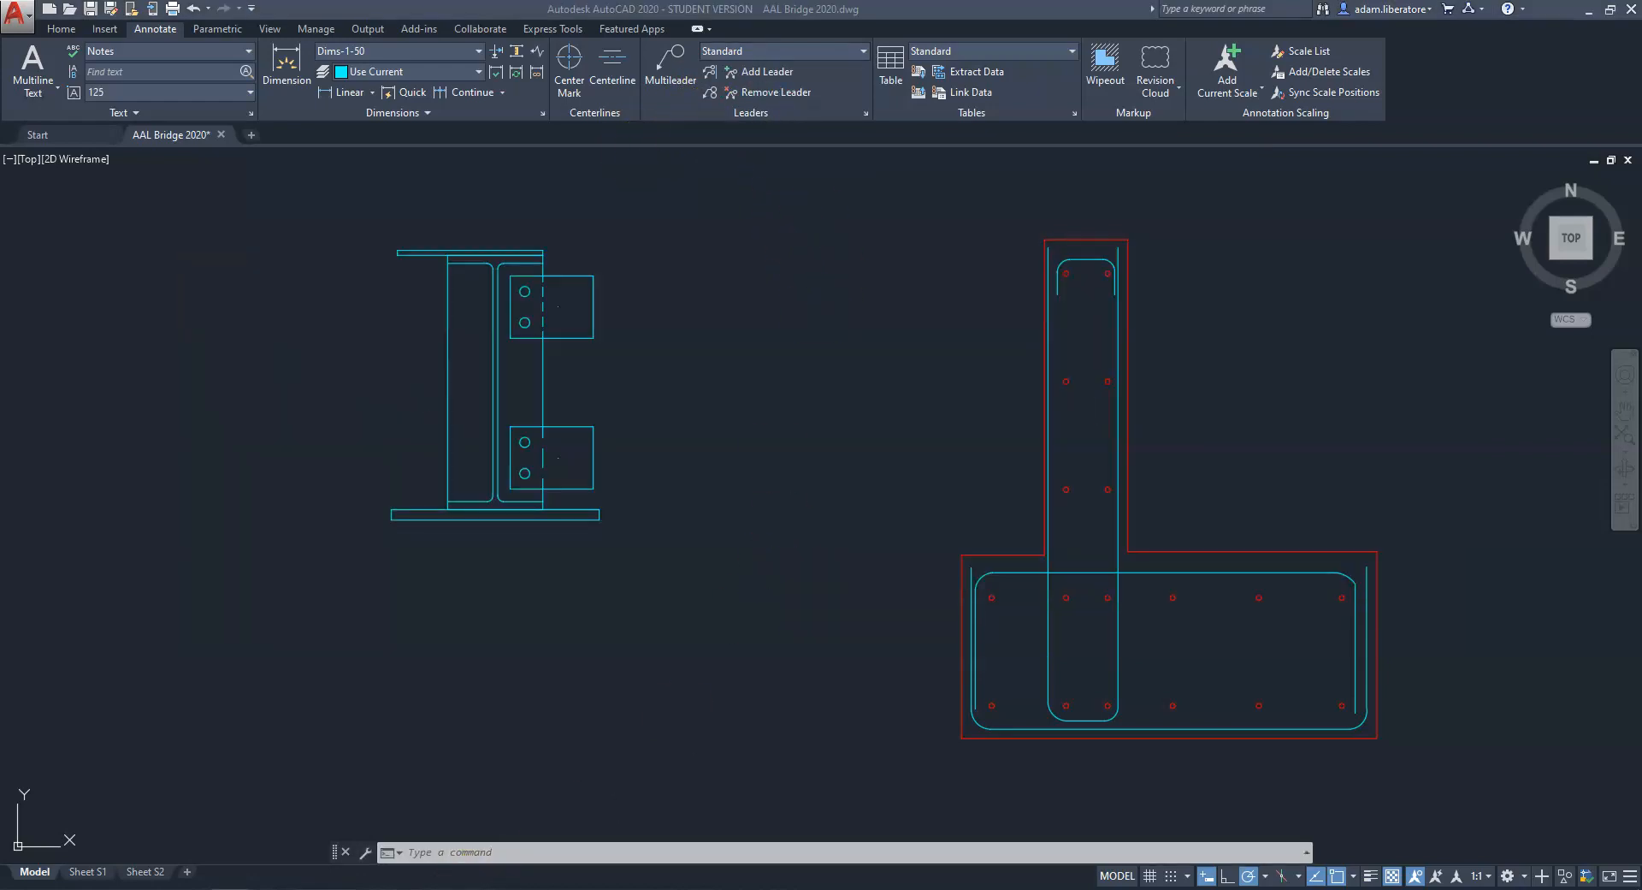
Switch back to the PDF print set and examine how the beam end detail and the following sketches are annotated.
click(146, 889)
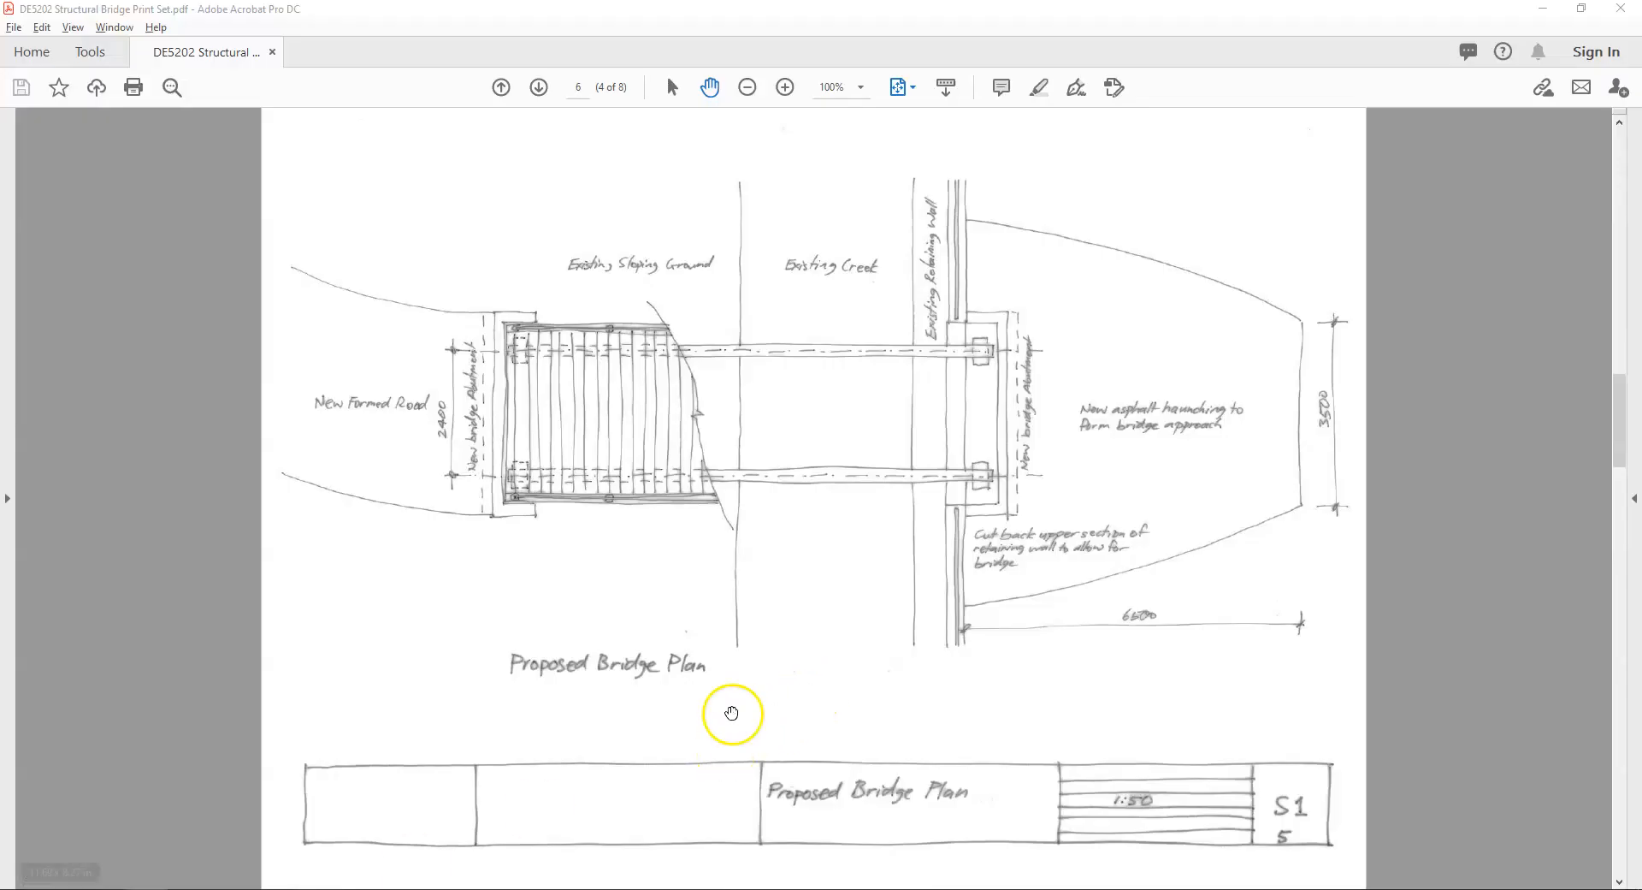
scroll(751, 645, up, 3)
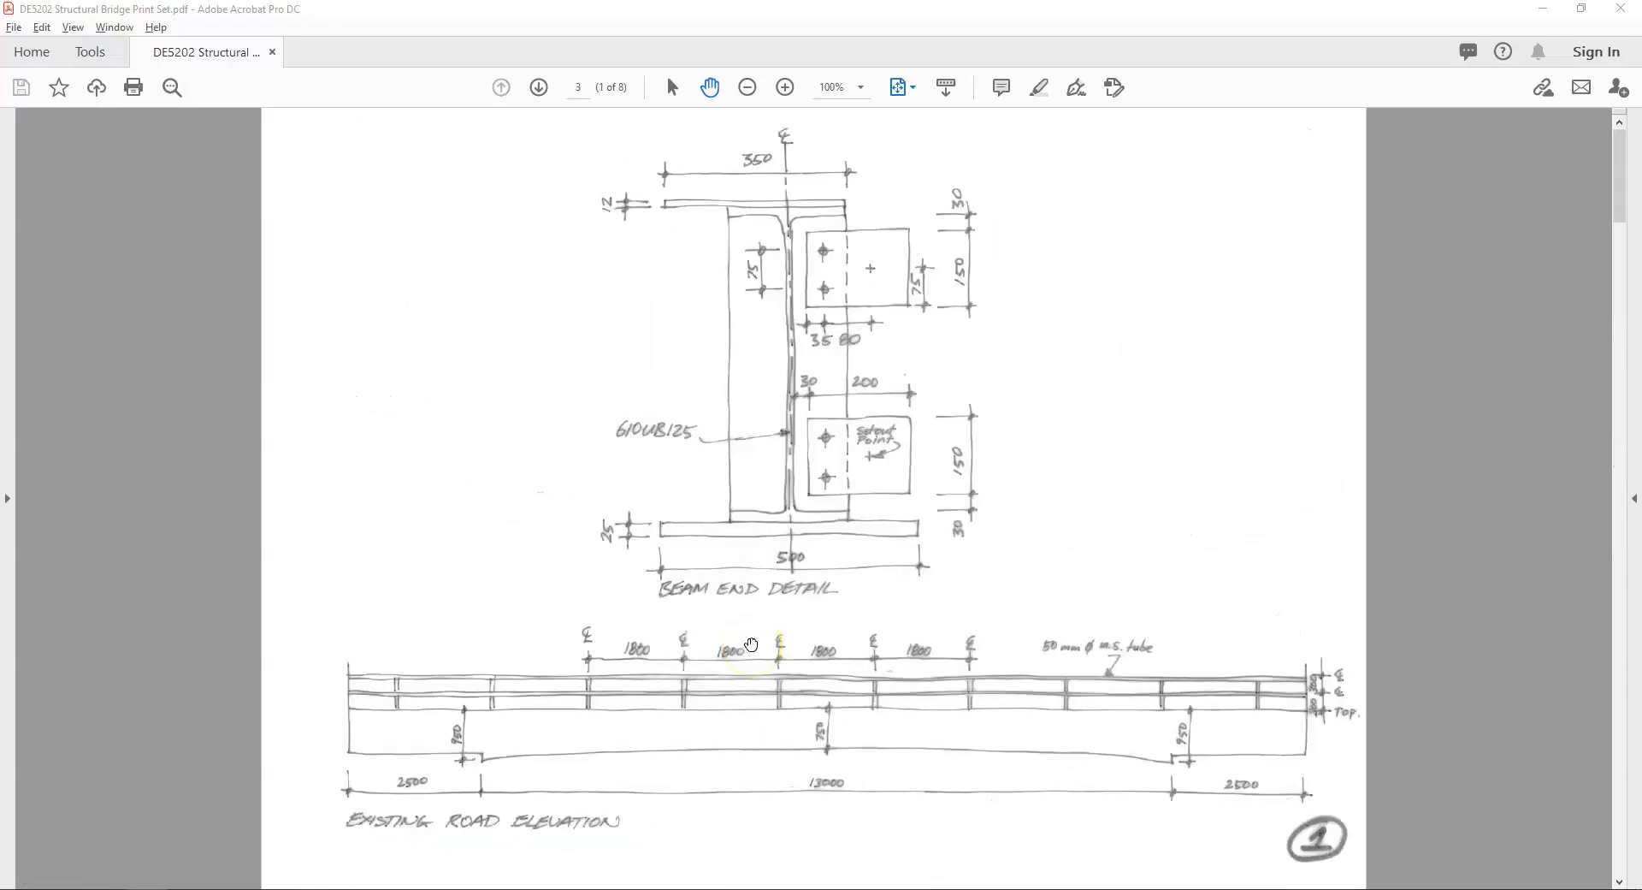
scroll(751, 645, down, 4)
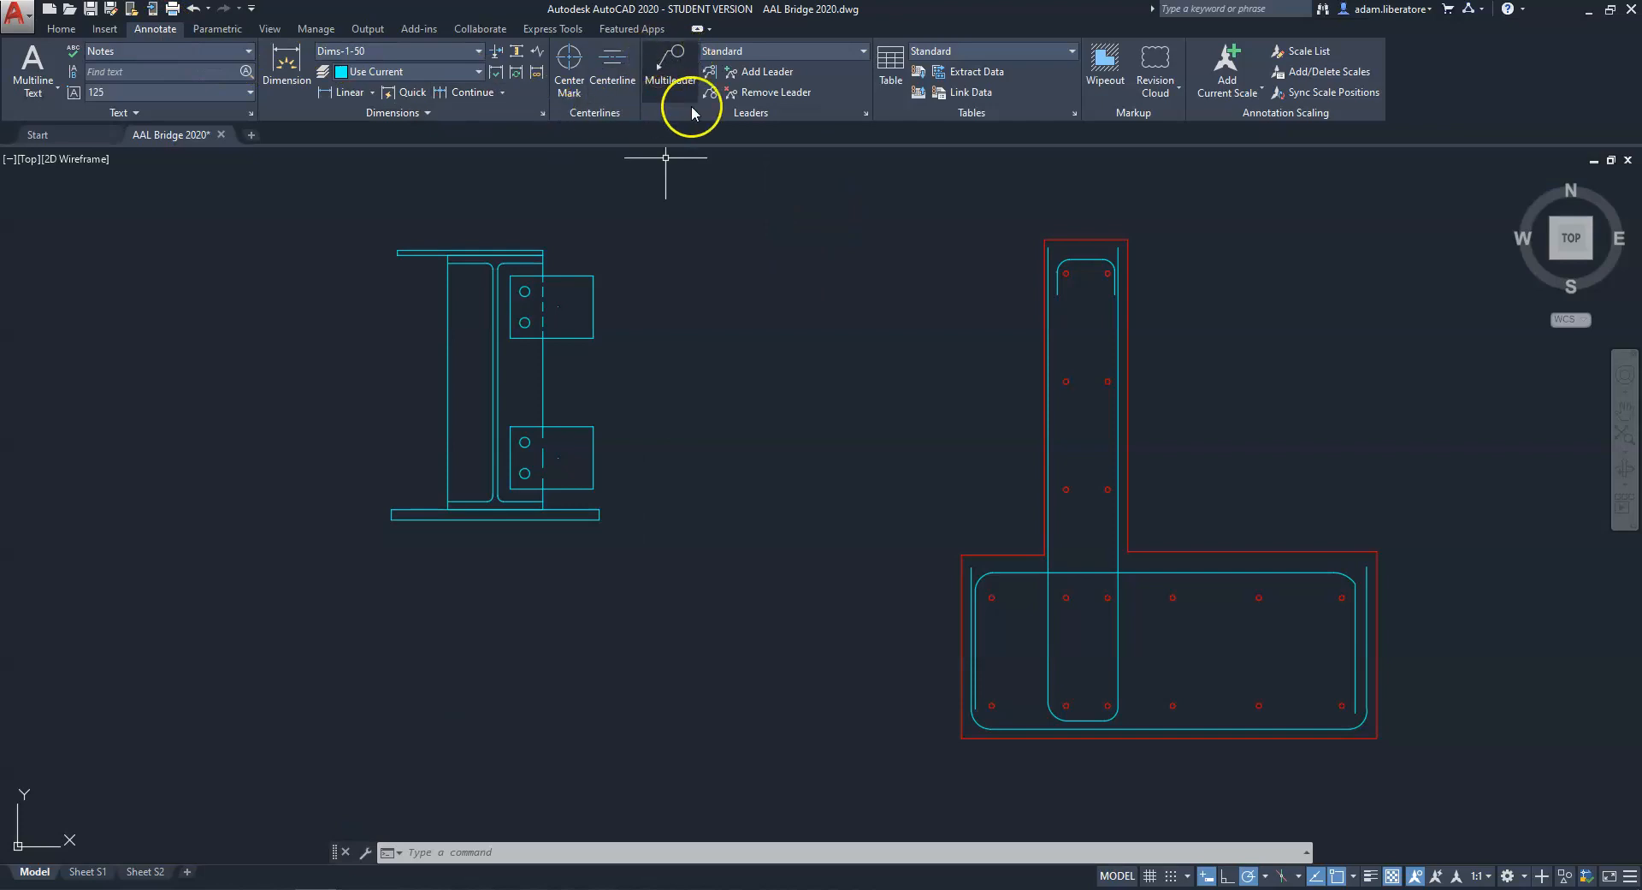
click(864, 114)
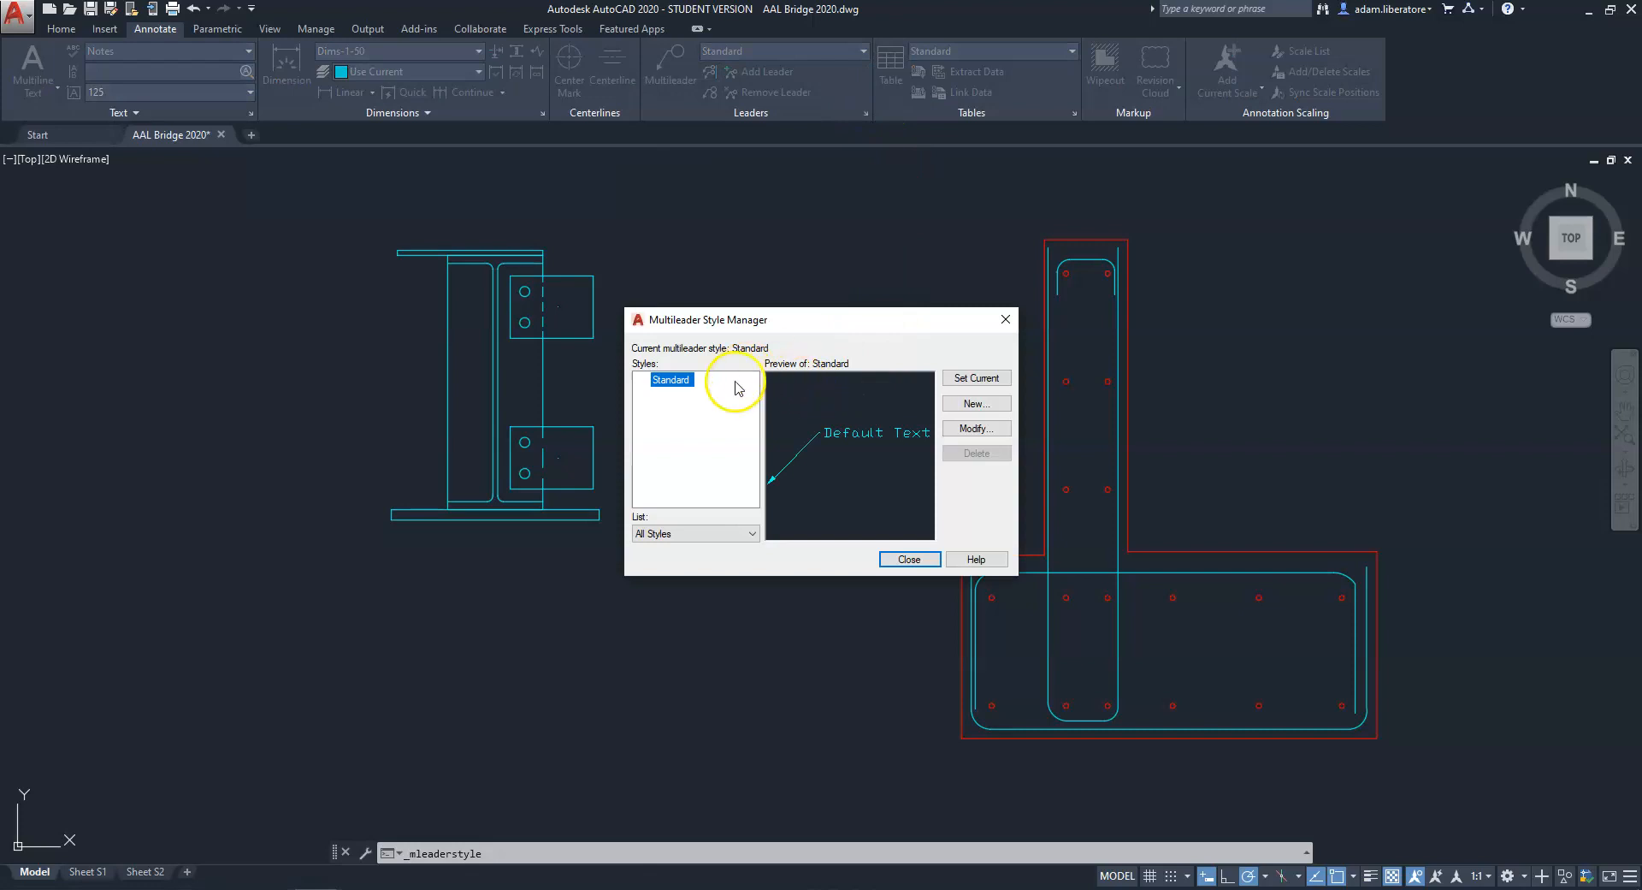
drag(784, 318, 770, 259)
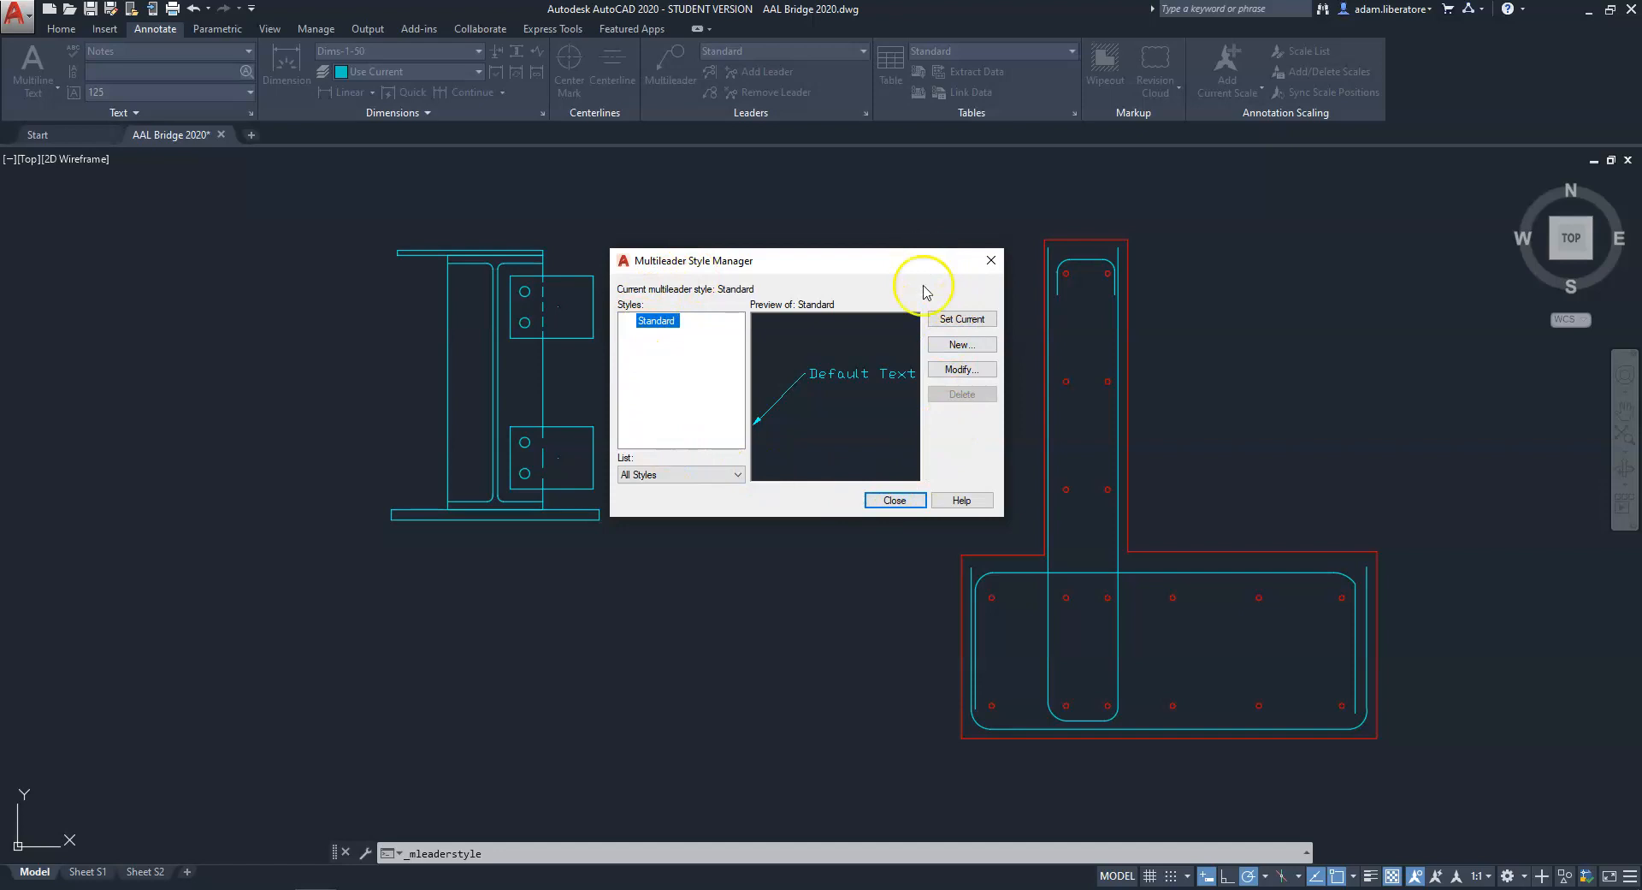
click(908, 500)
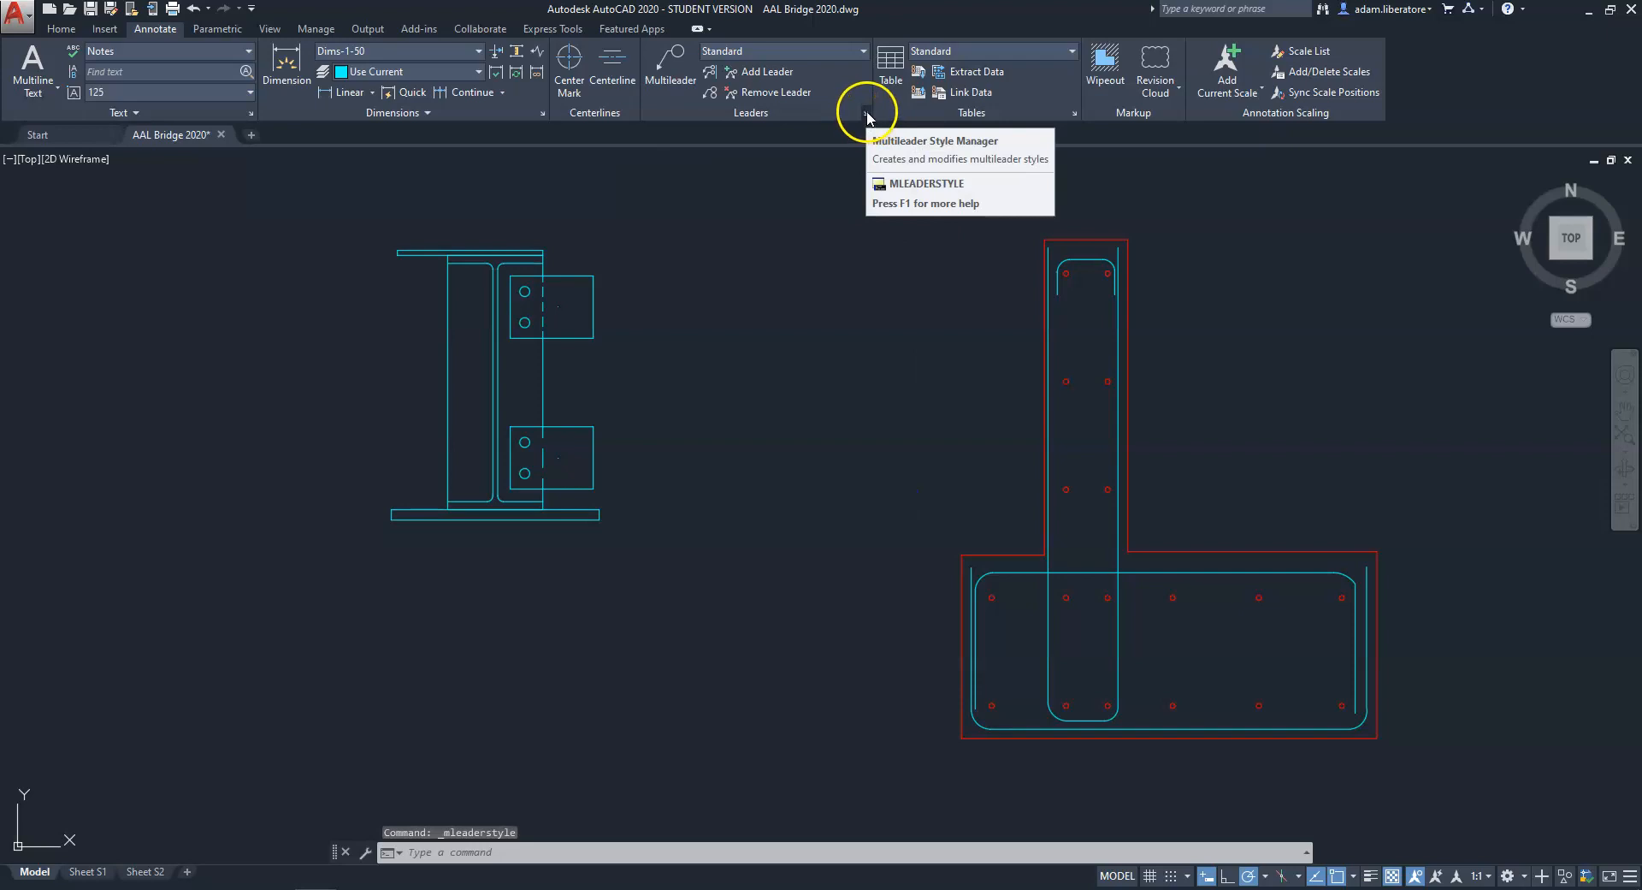
Create a new multileader style named Circle, based on the Standard style.
click(867, 115)
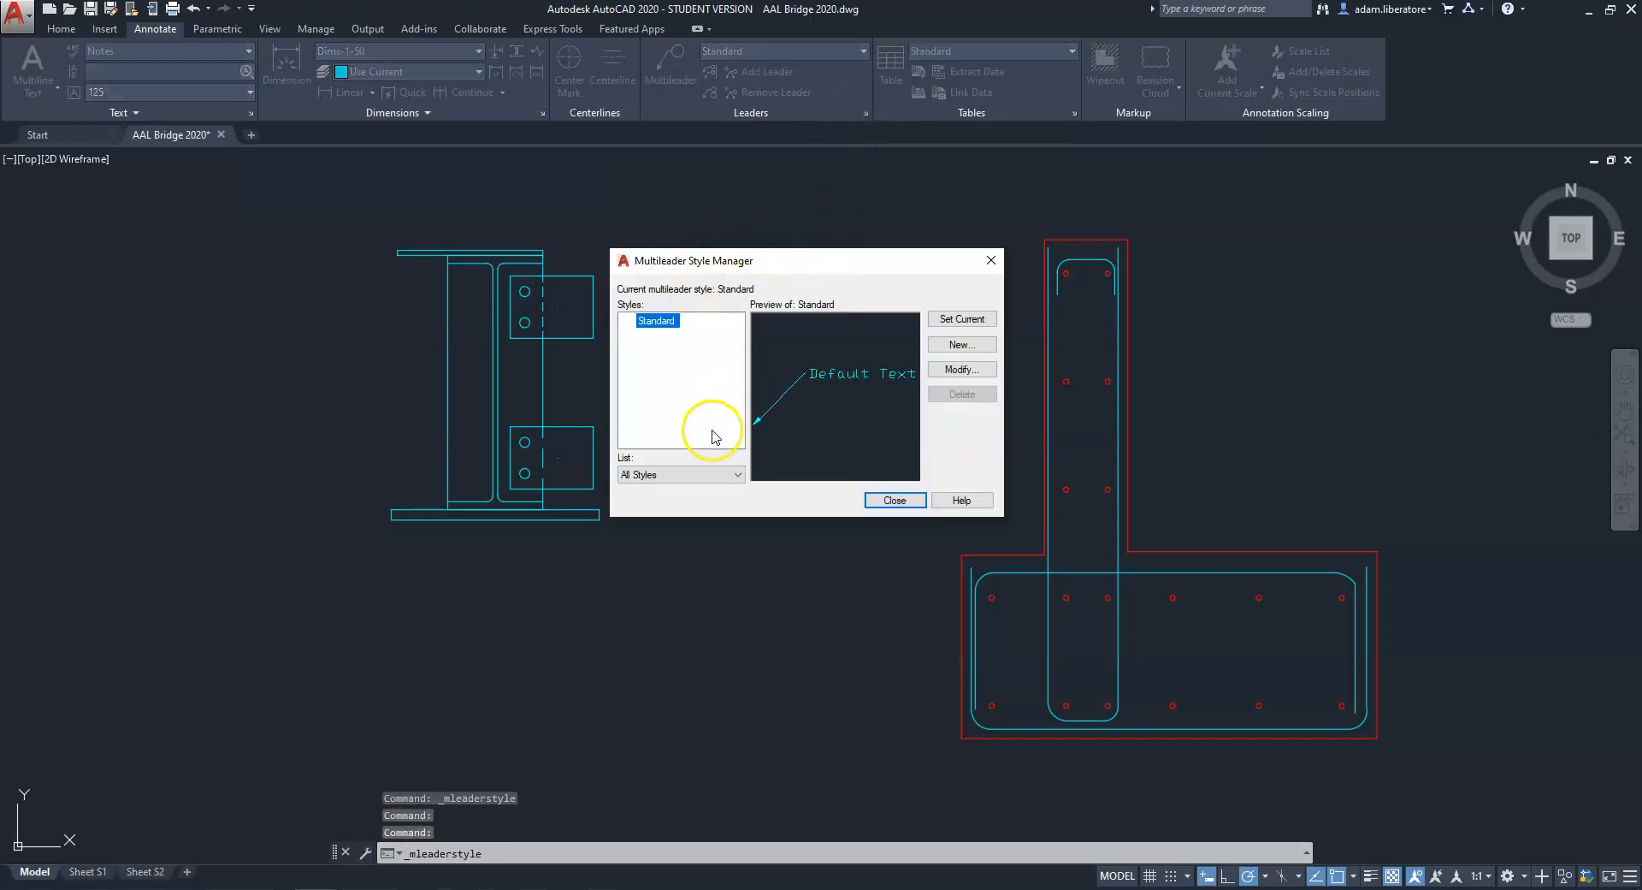
drag(732, 265, 732, 250)
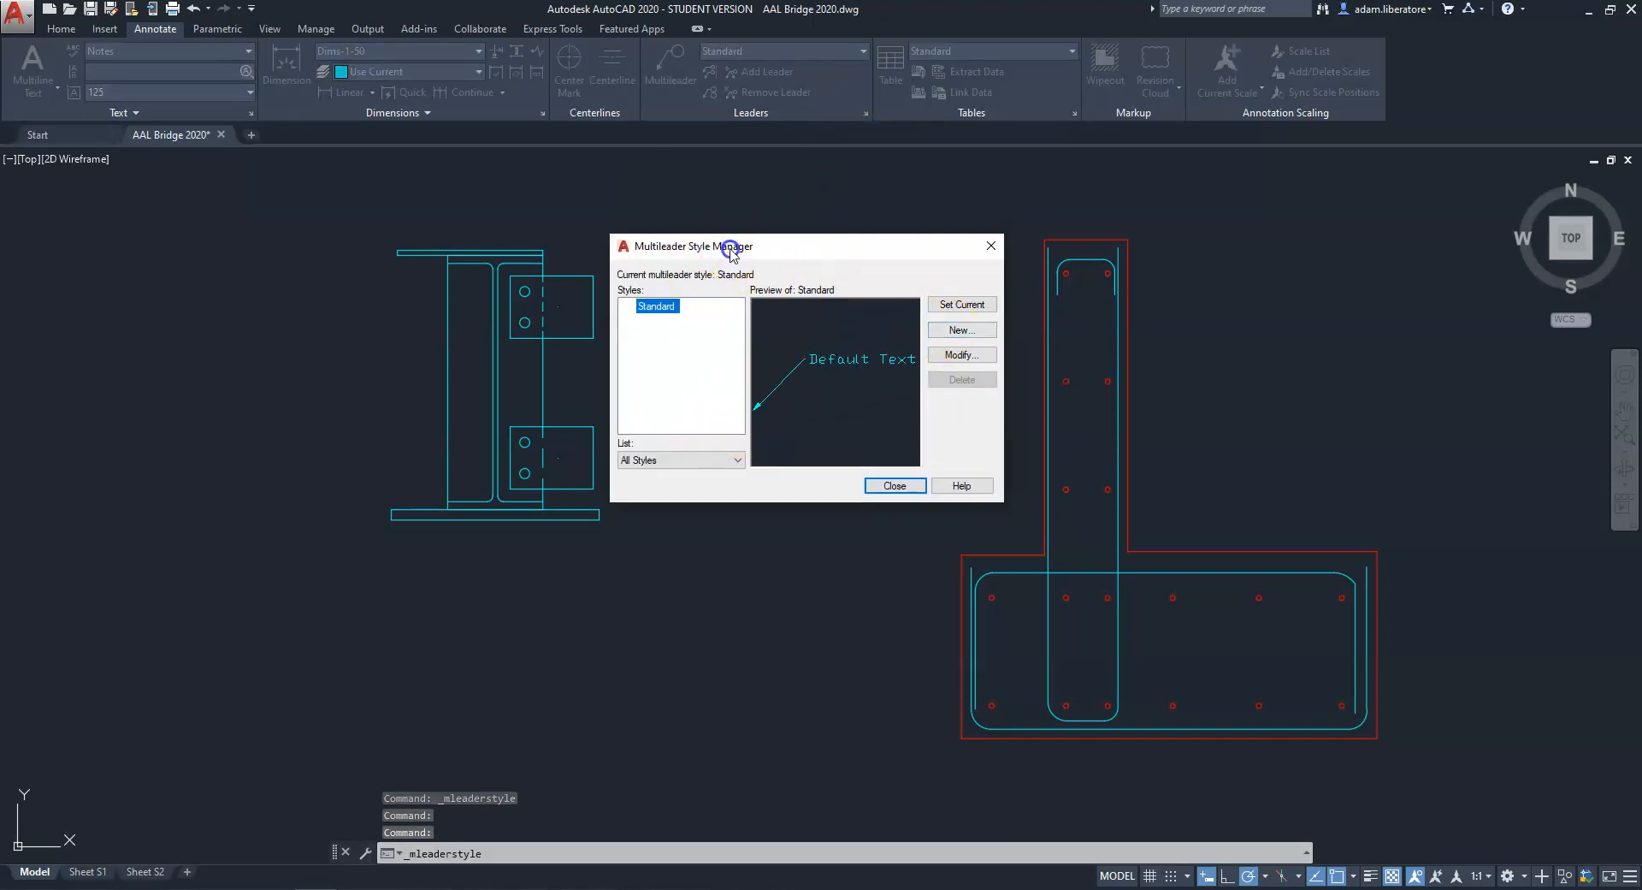
click(961, 330)
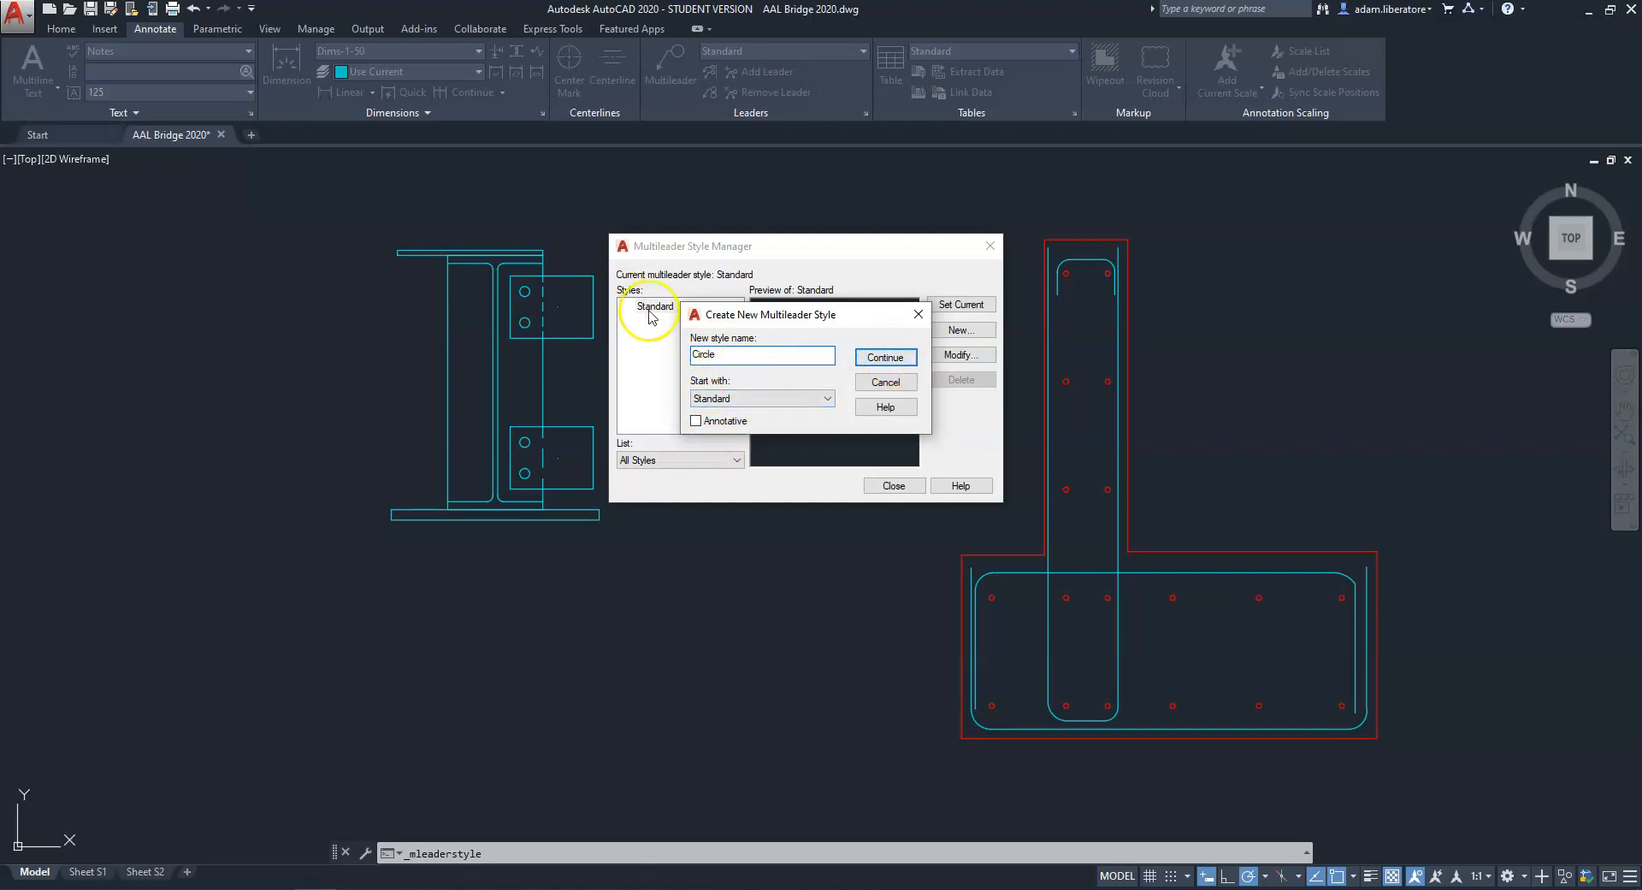
click(881, 357)
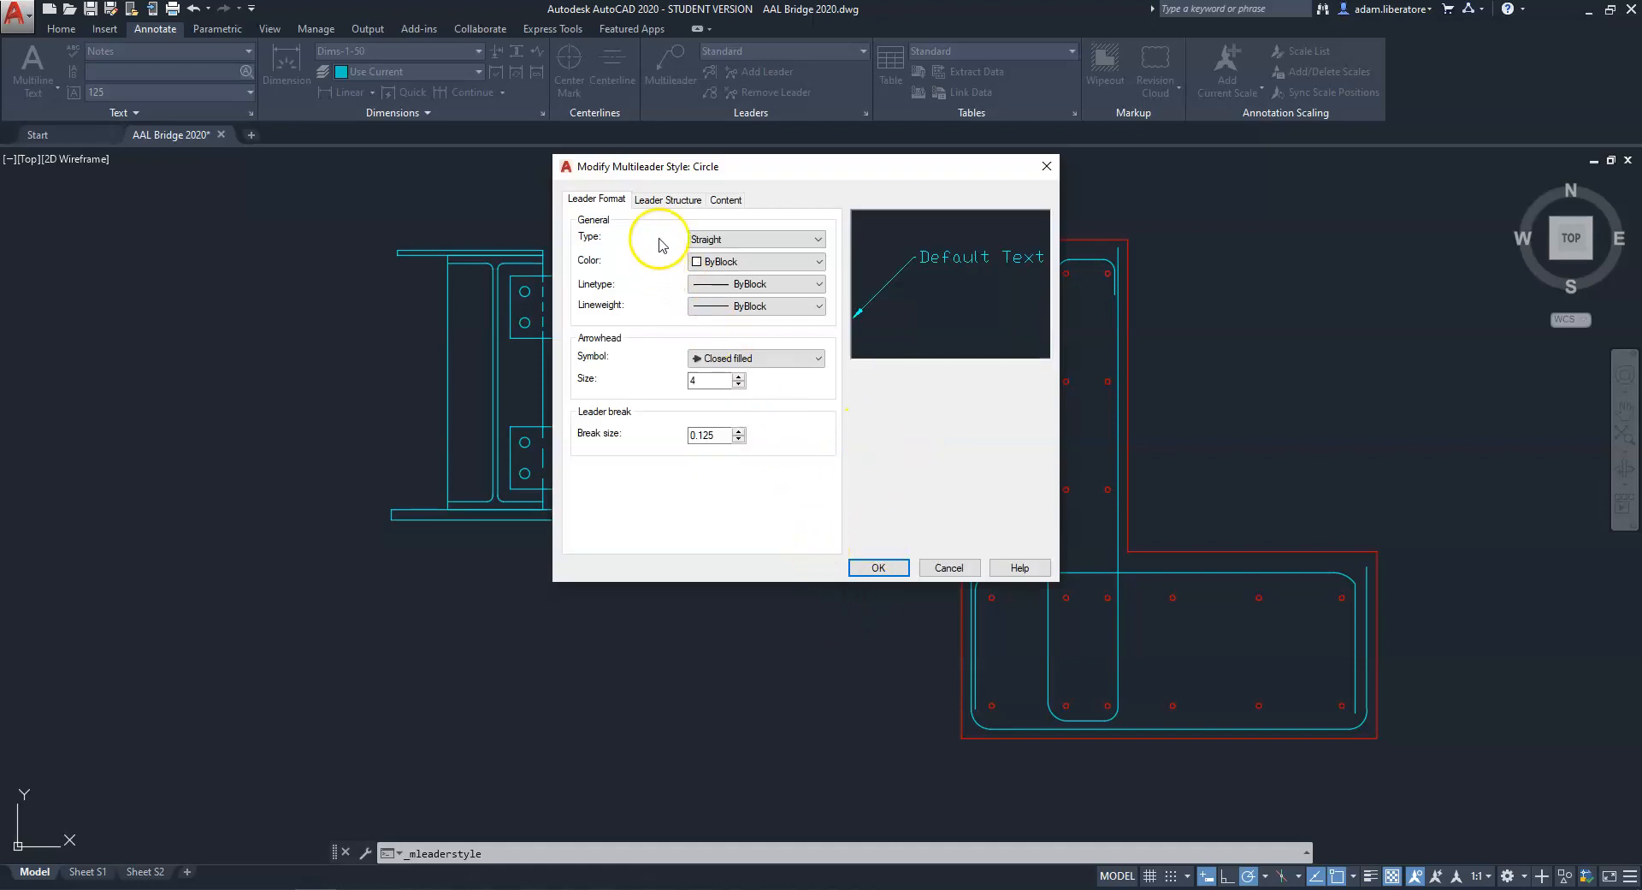
Set the Circle style's multileader type to Block with Circle as the source block, check its leader structure, and accept the style.
drag(679, 166, 555, 219)
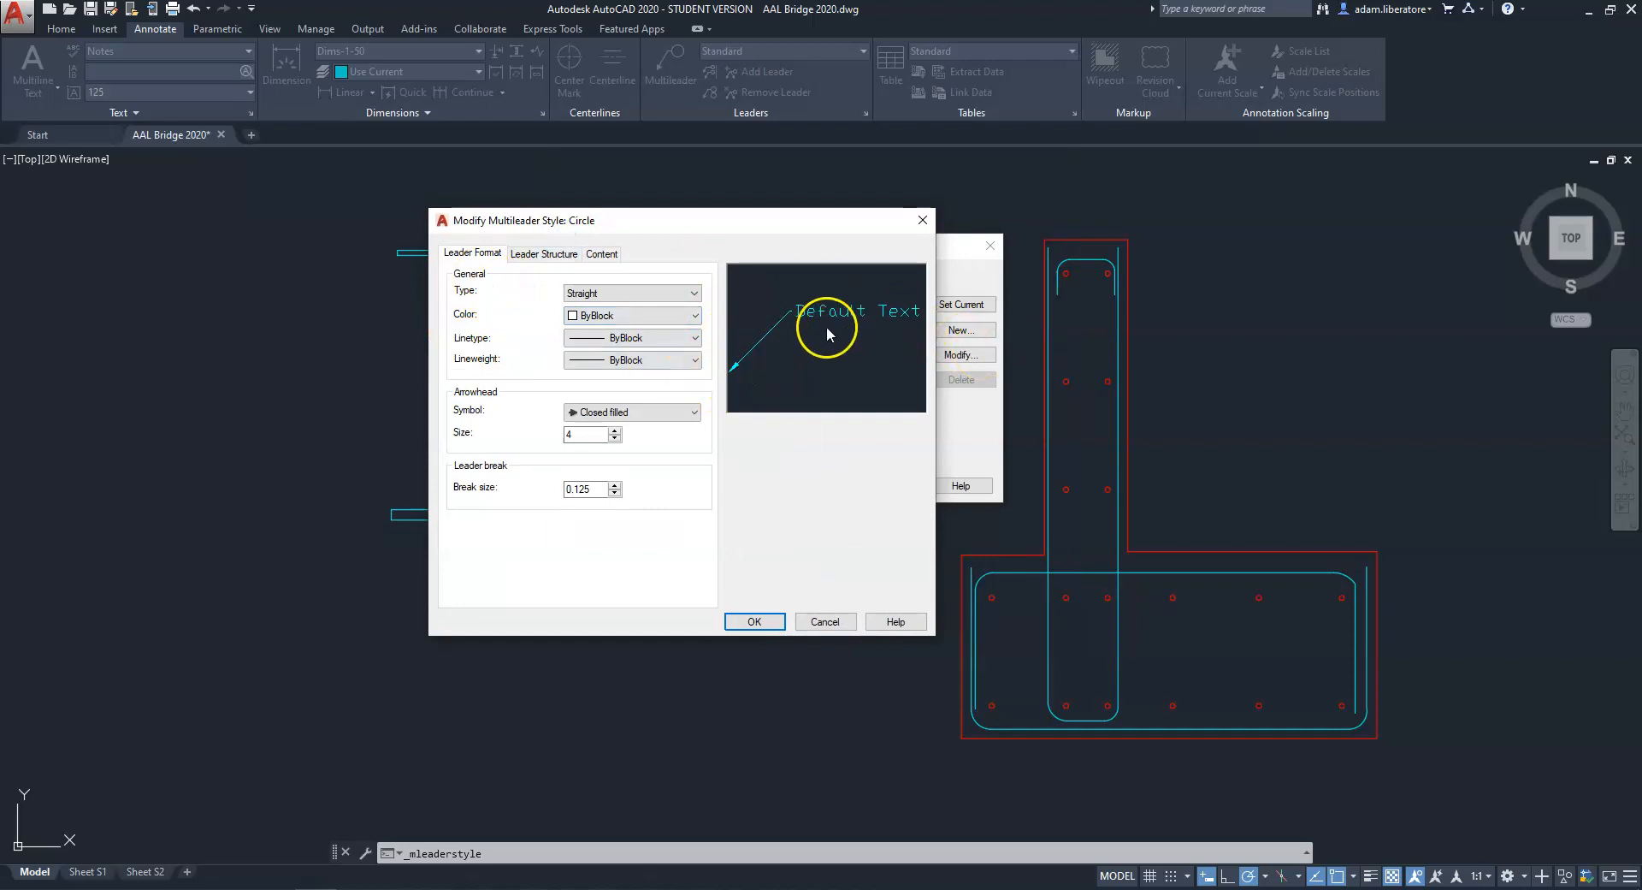
click(604, 253)
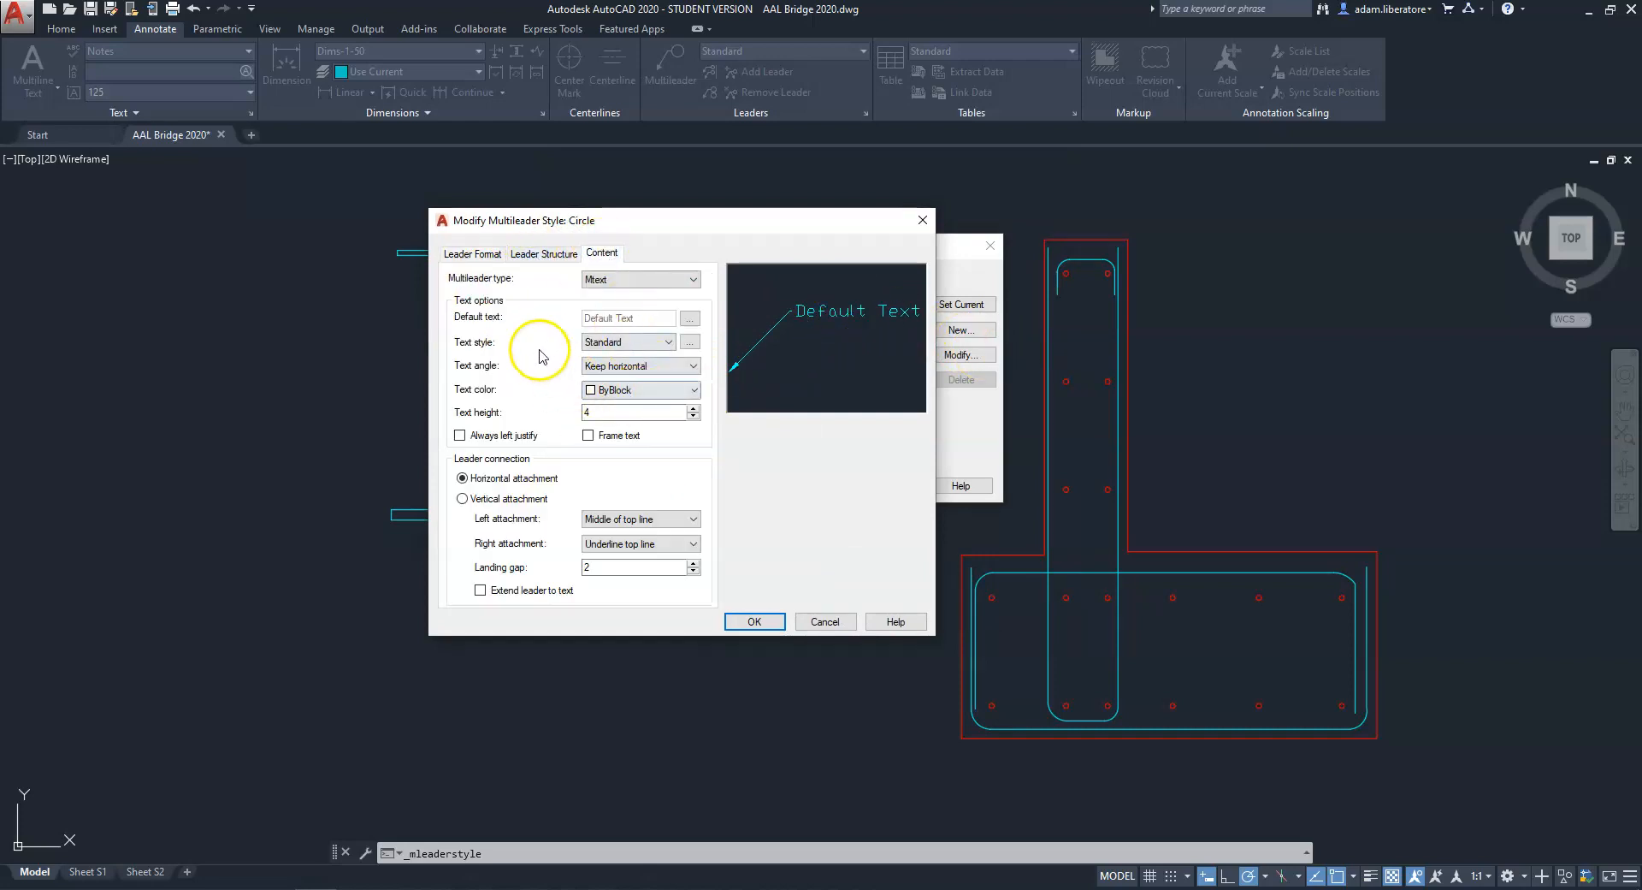
click(621, 280)
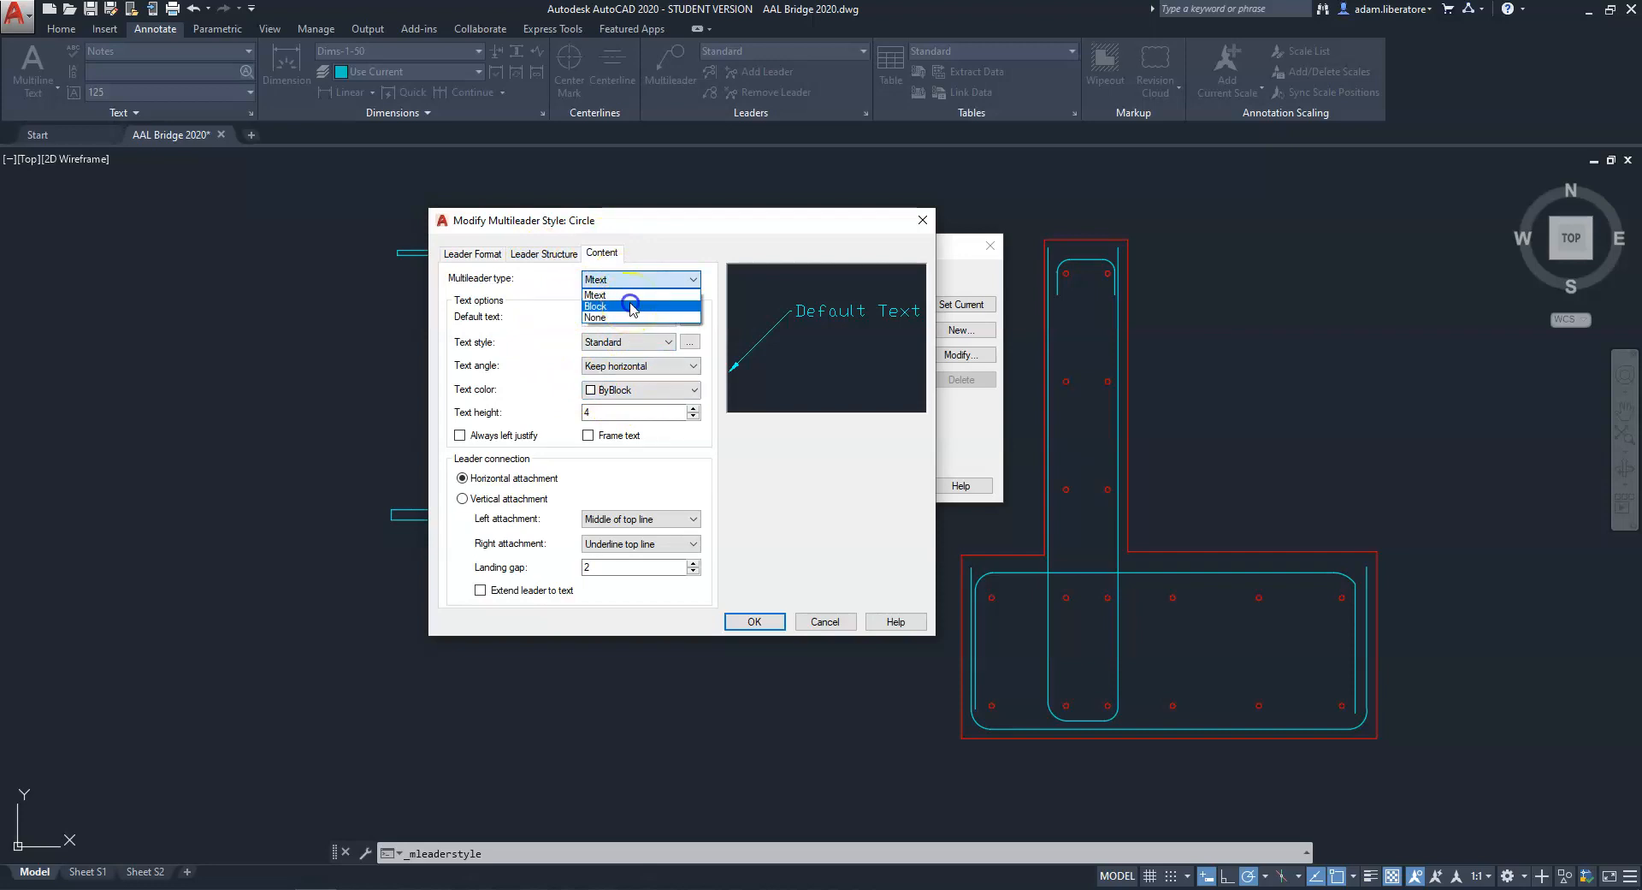
click(631, 306)
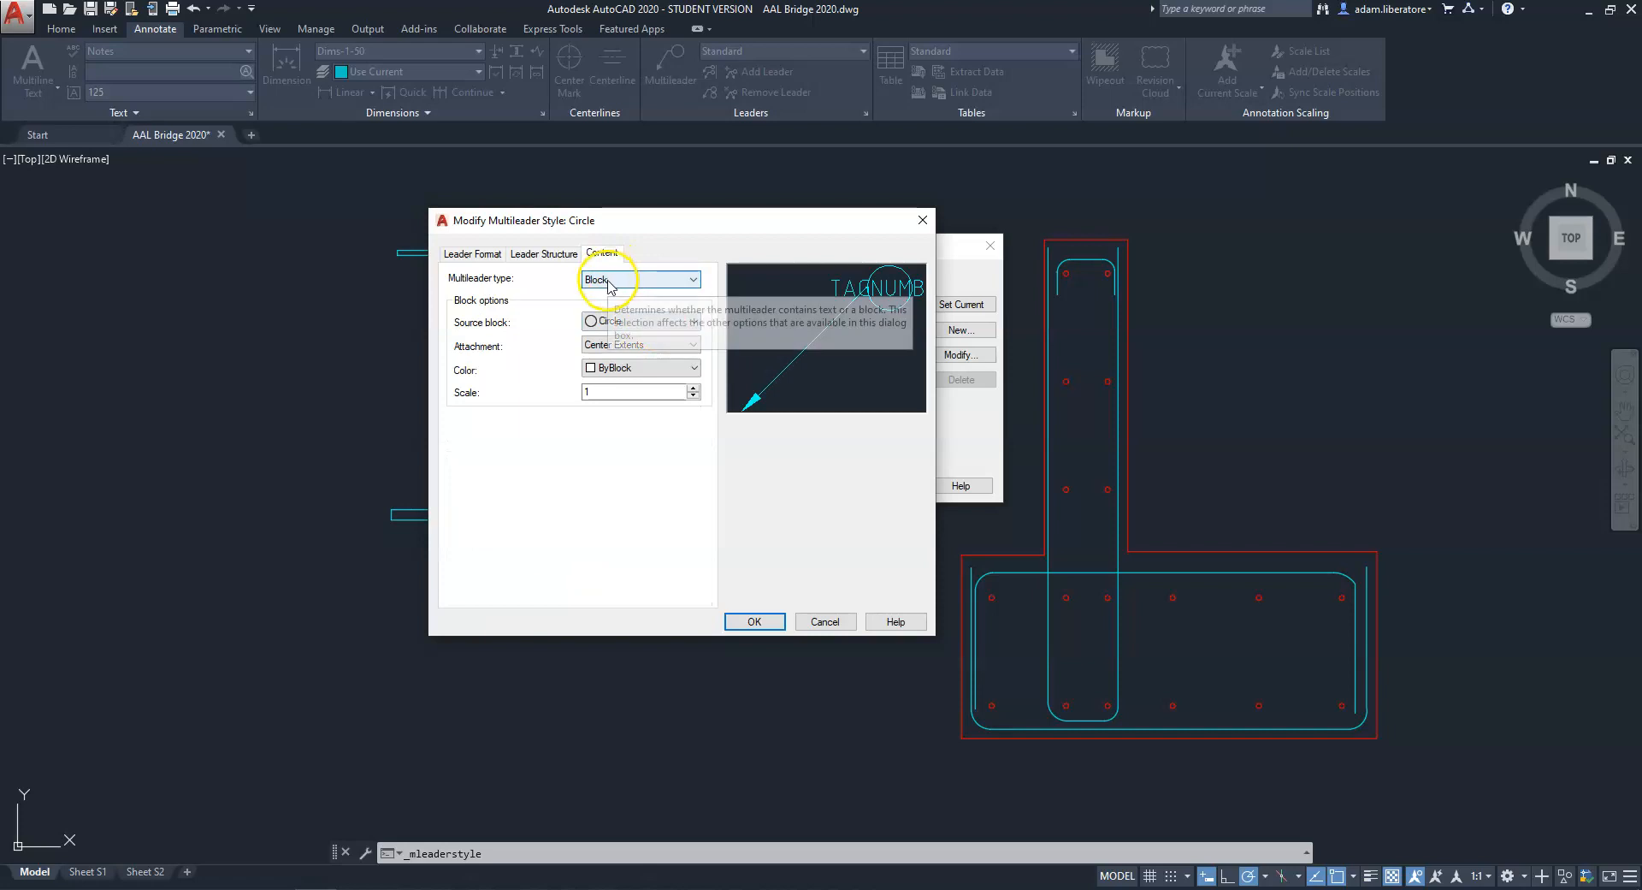
click(635, 321)
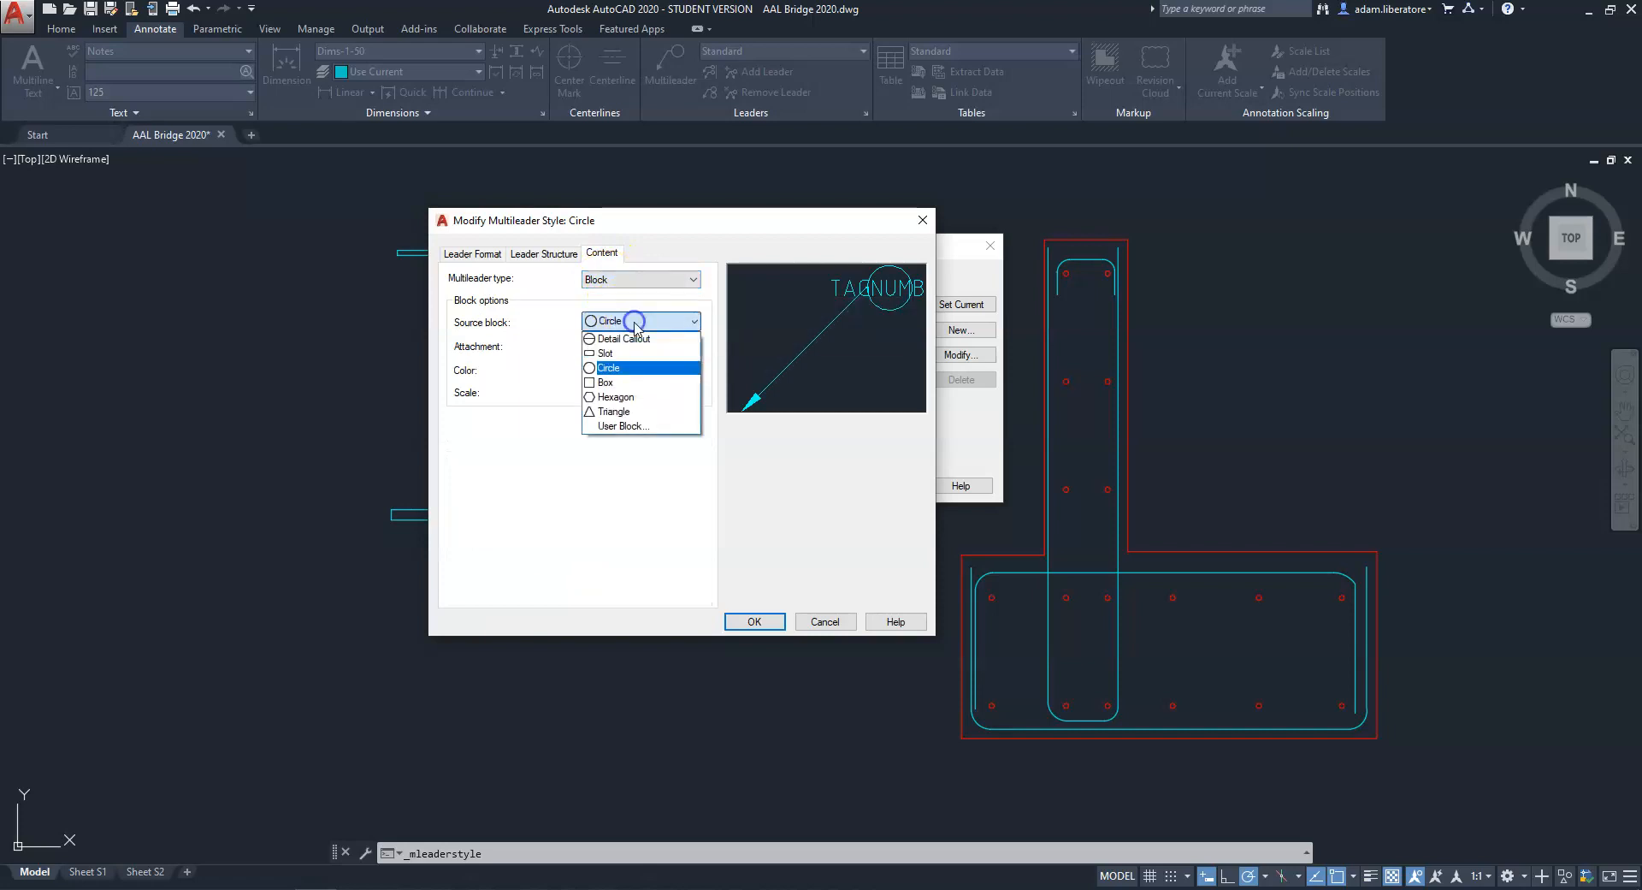
click(636, 372)
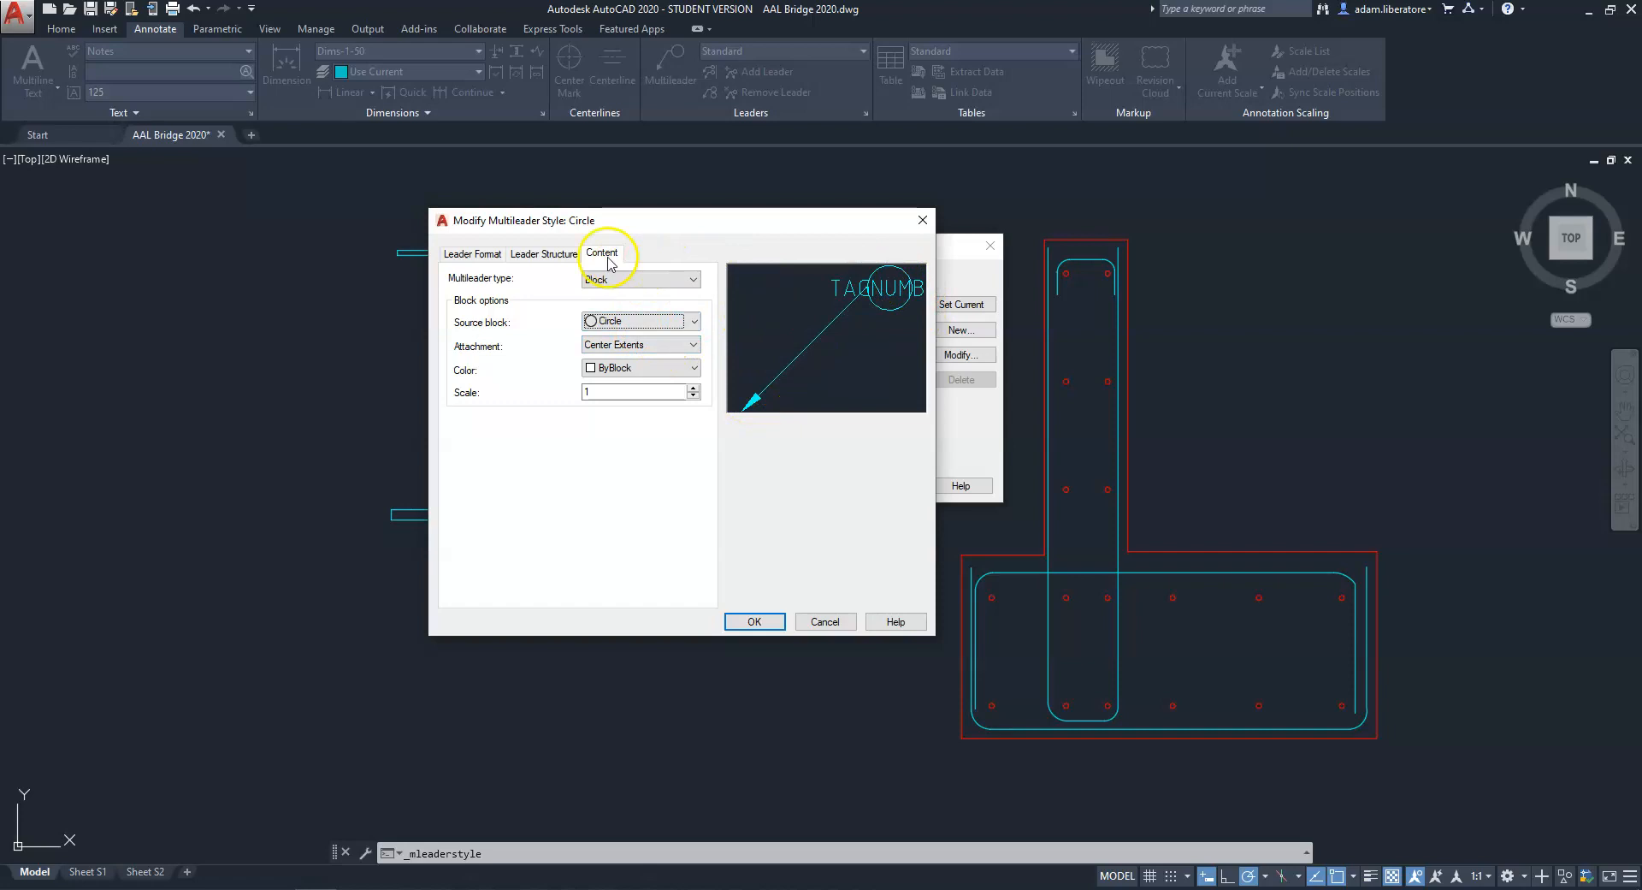
click(532, 255)
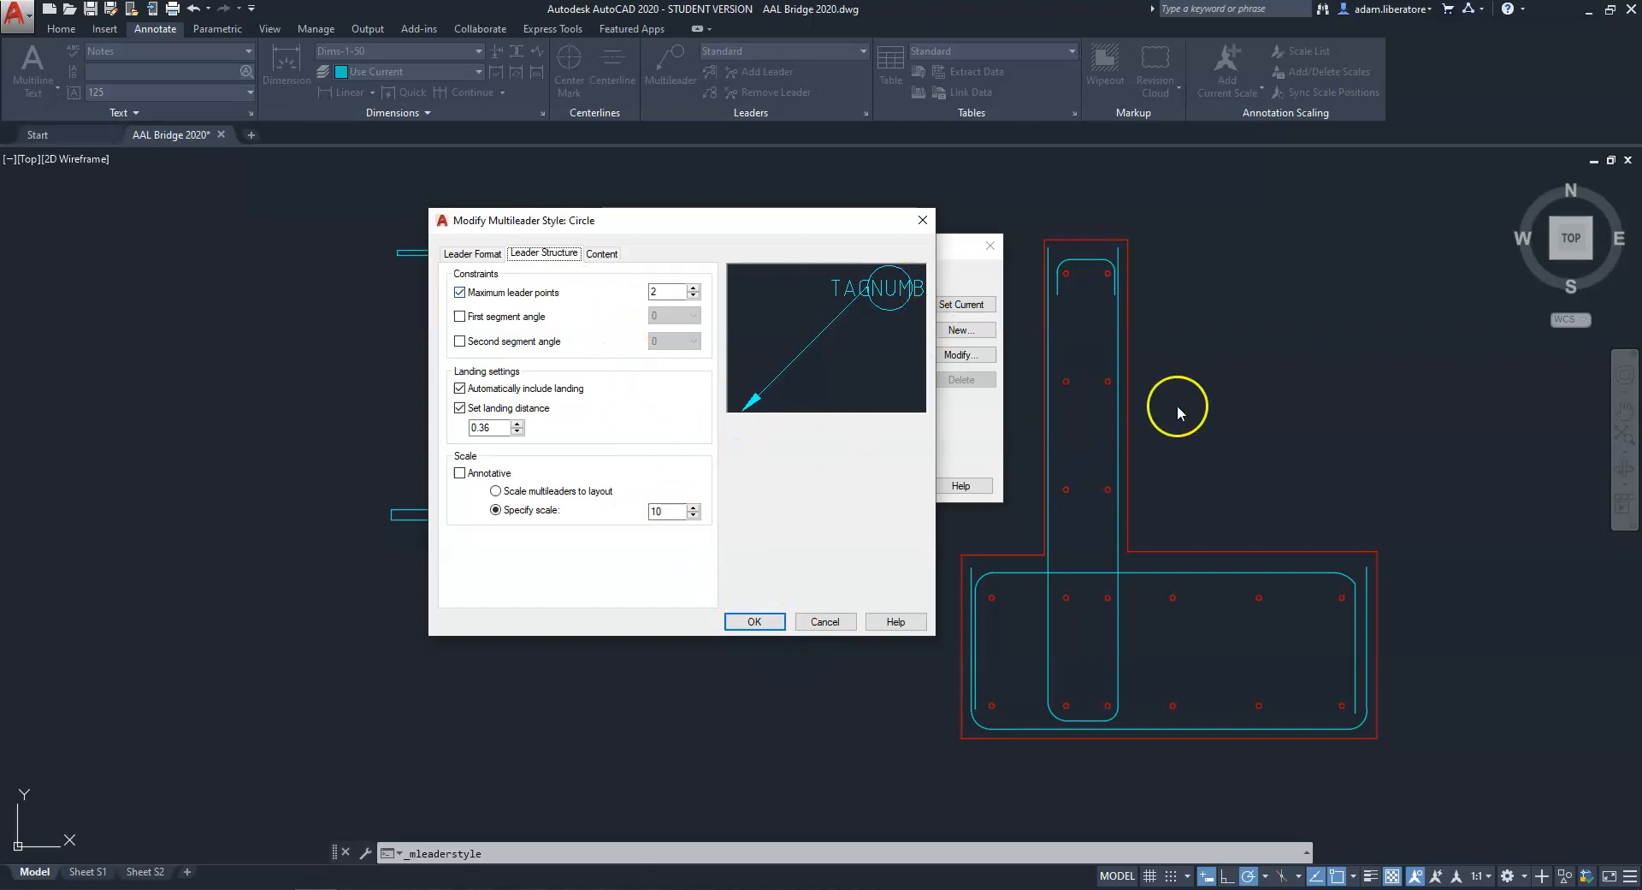
click(755, 621)
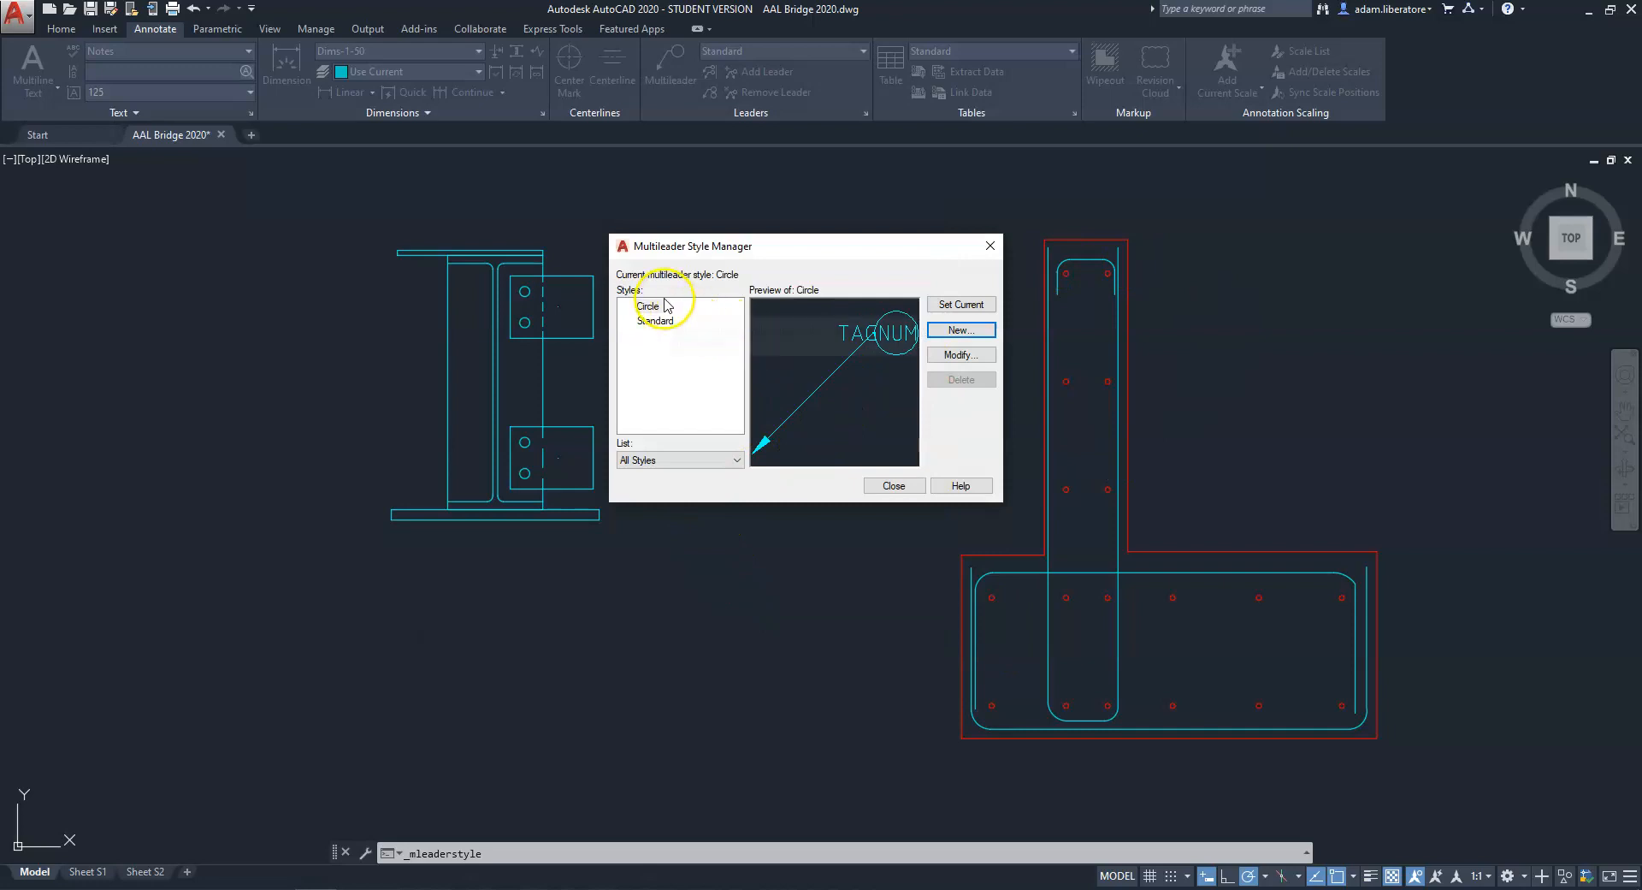
Finish managing multileader styles and choose Circle as the current style.
click(890, 486)
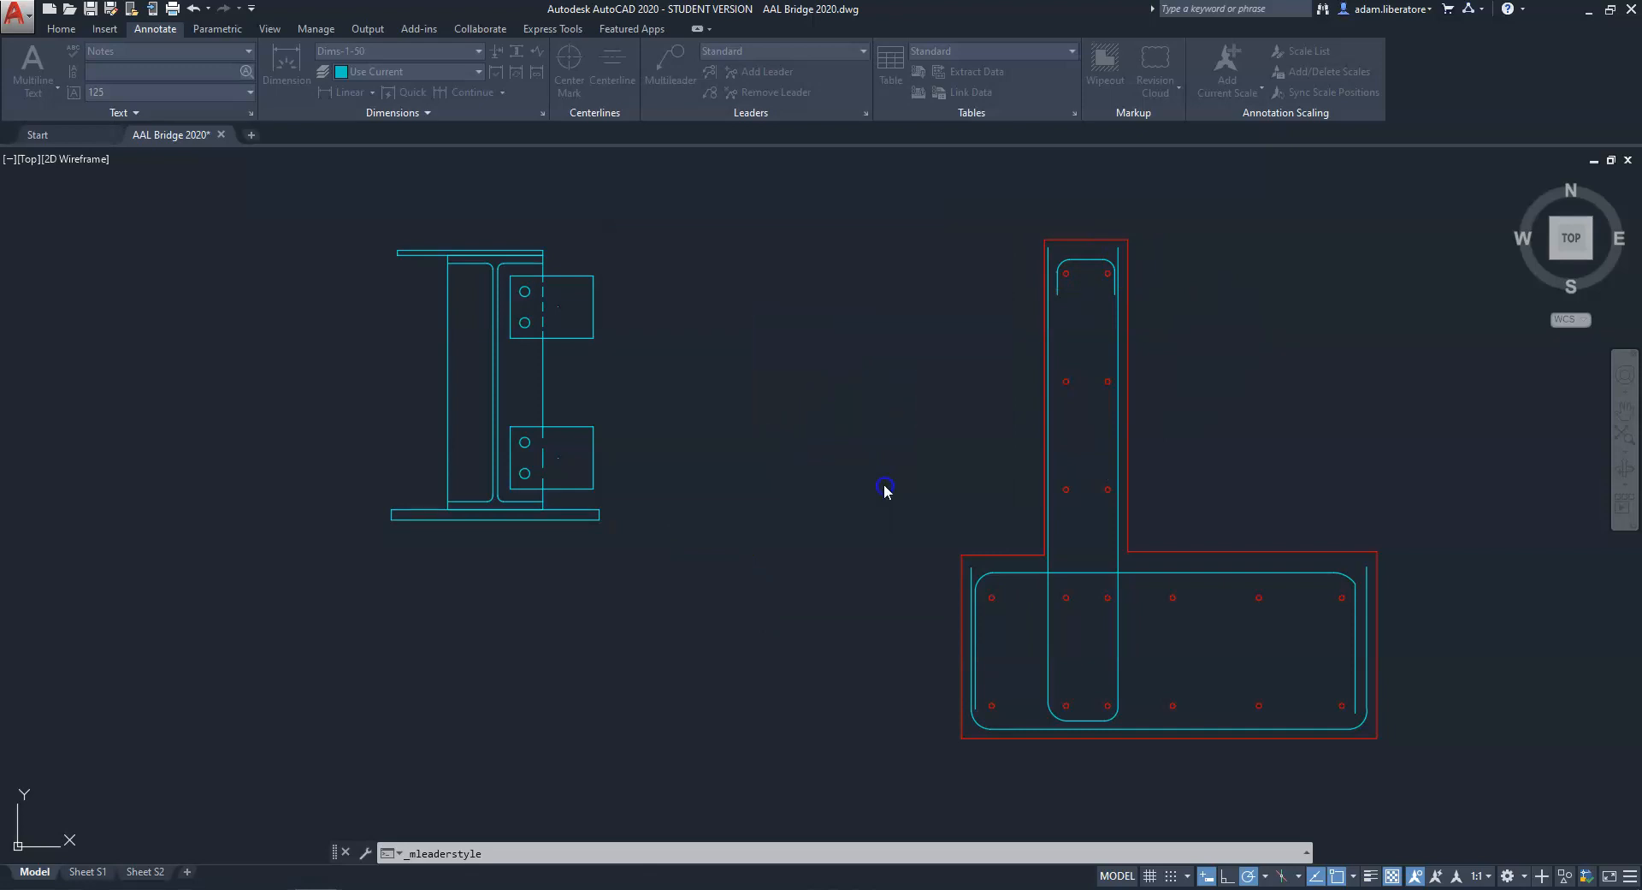
click(759, 56)
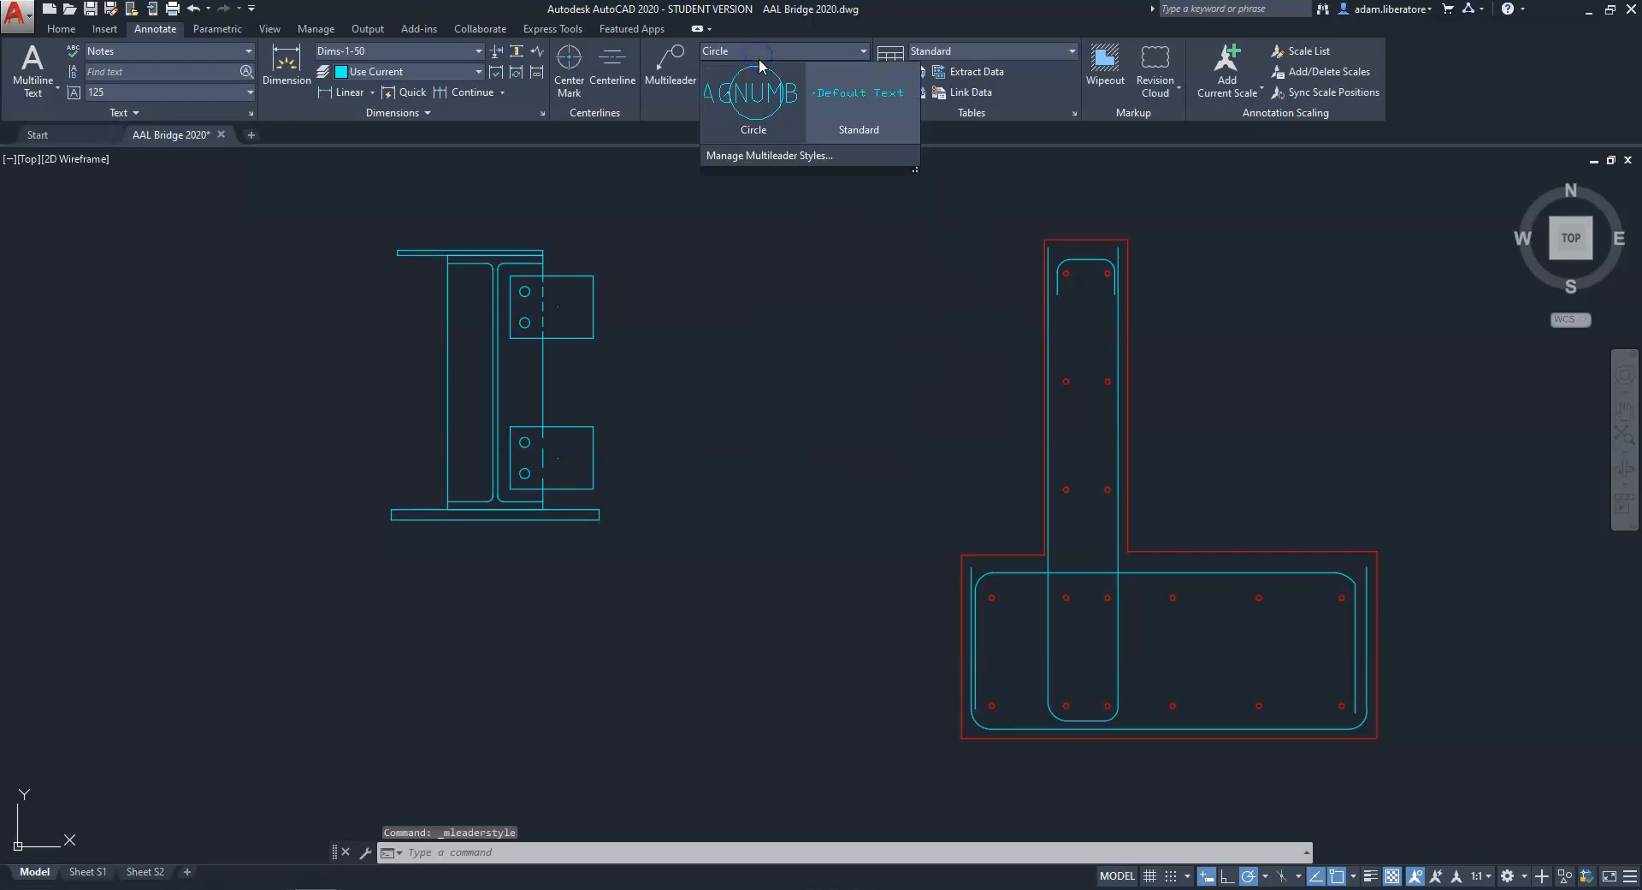
click(753, 112)
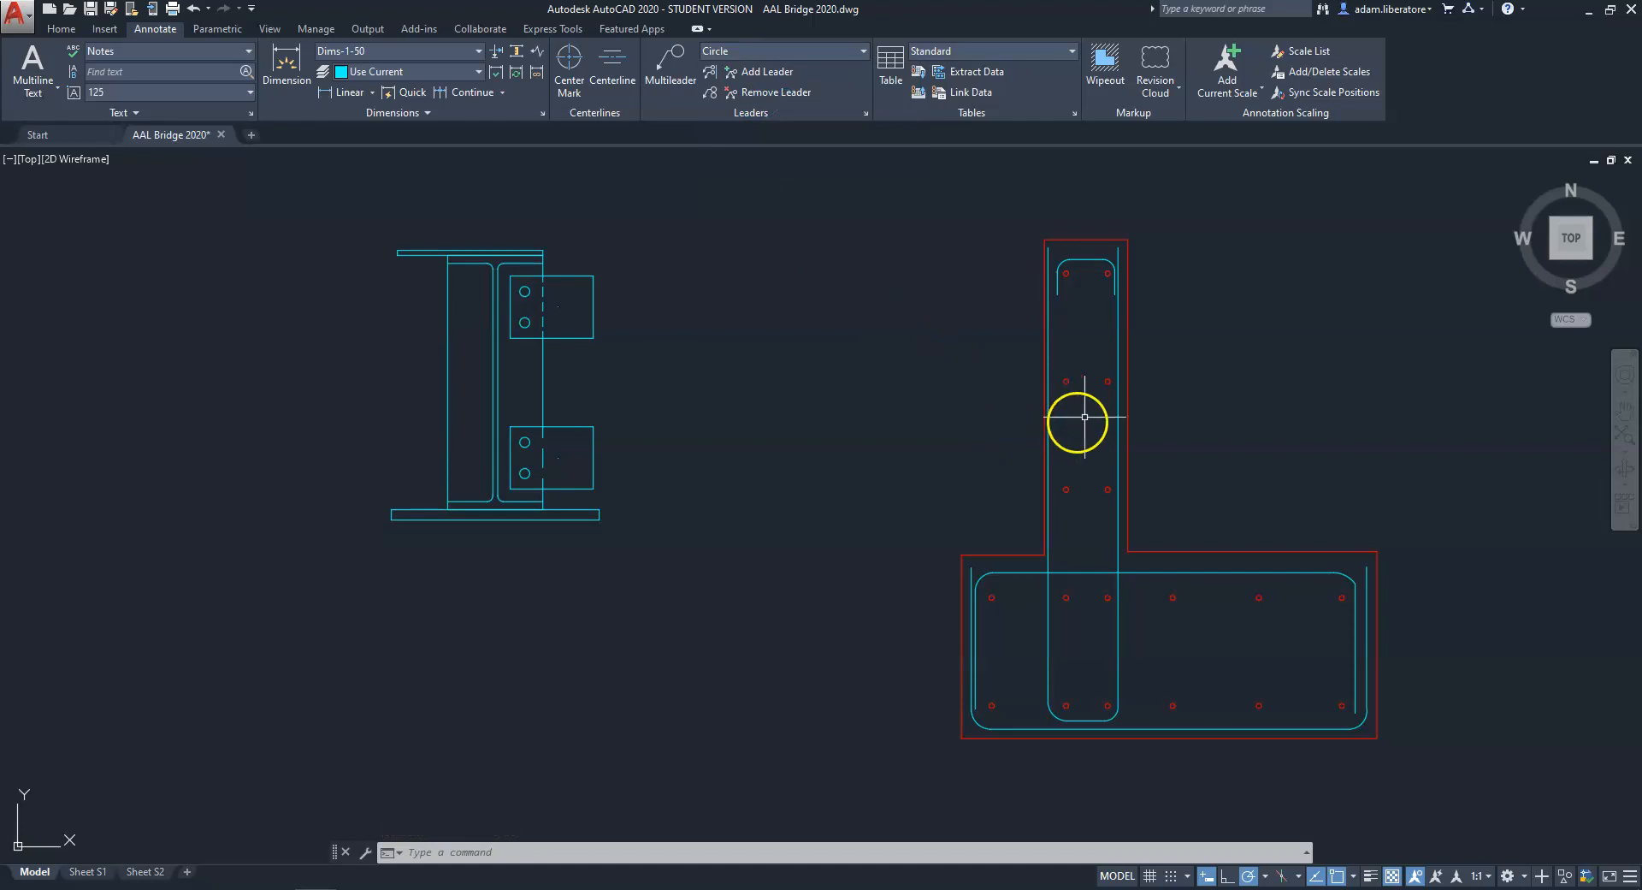
Place a circle-tag multileader numbered 1 pointing to the long vertical bar in the abutment stem.
click(1117, 412)
click(670, 60)
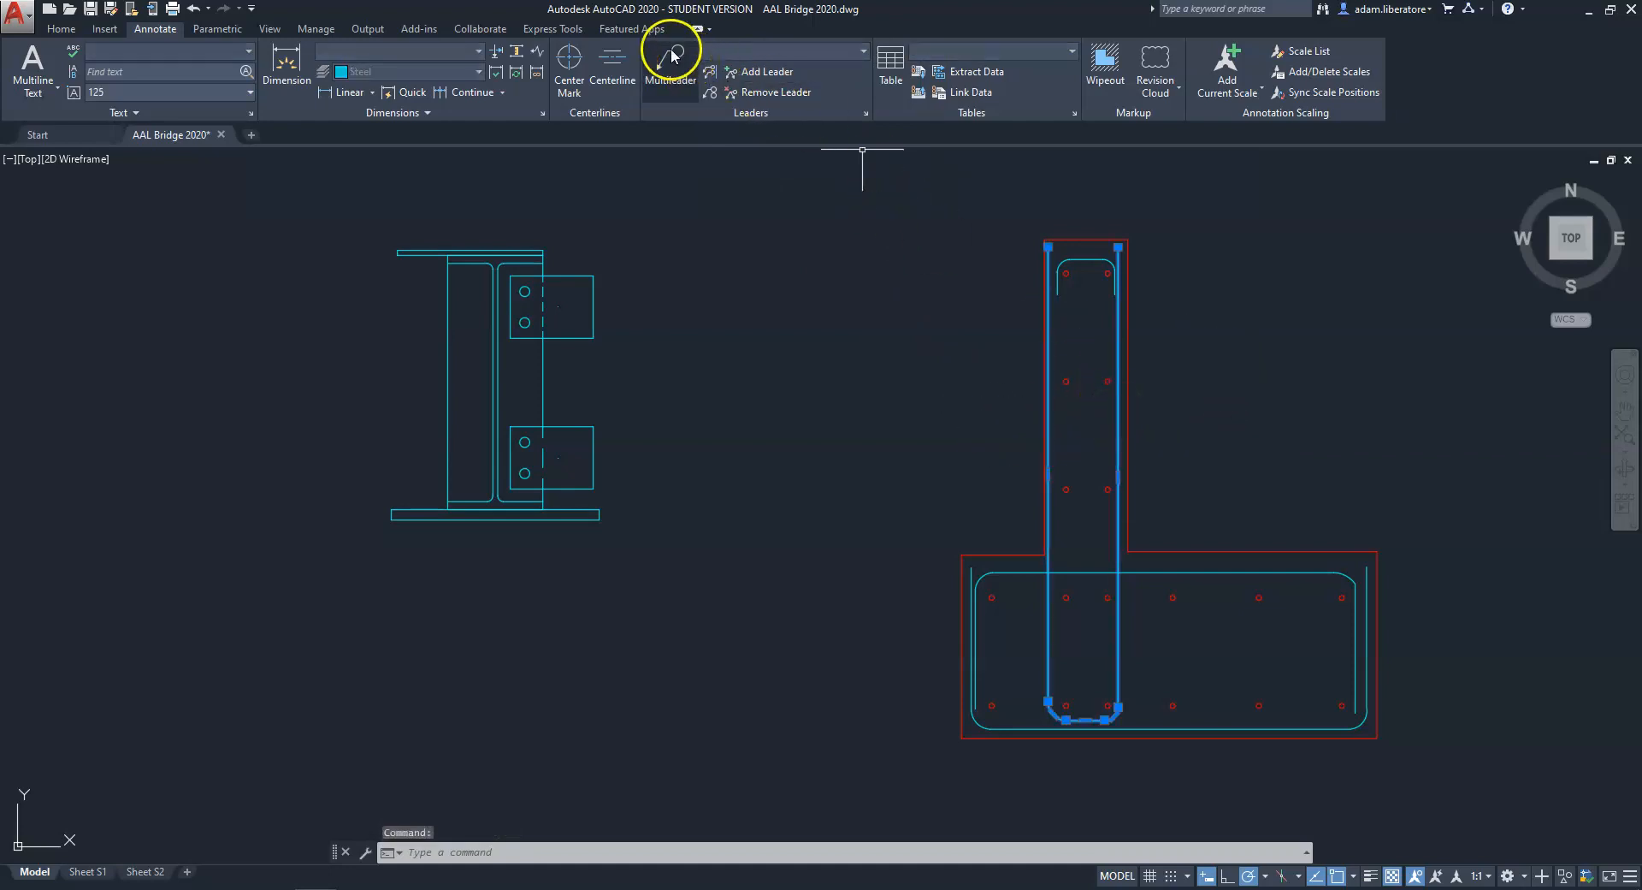
click(665, 62)
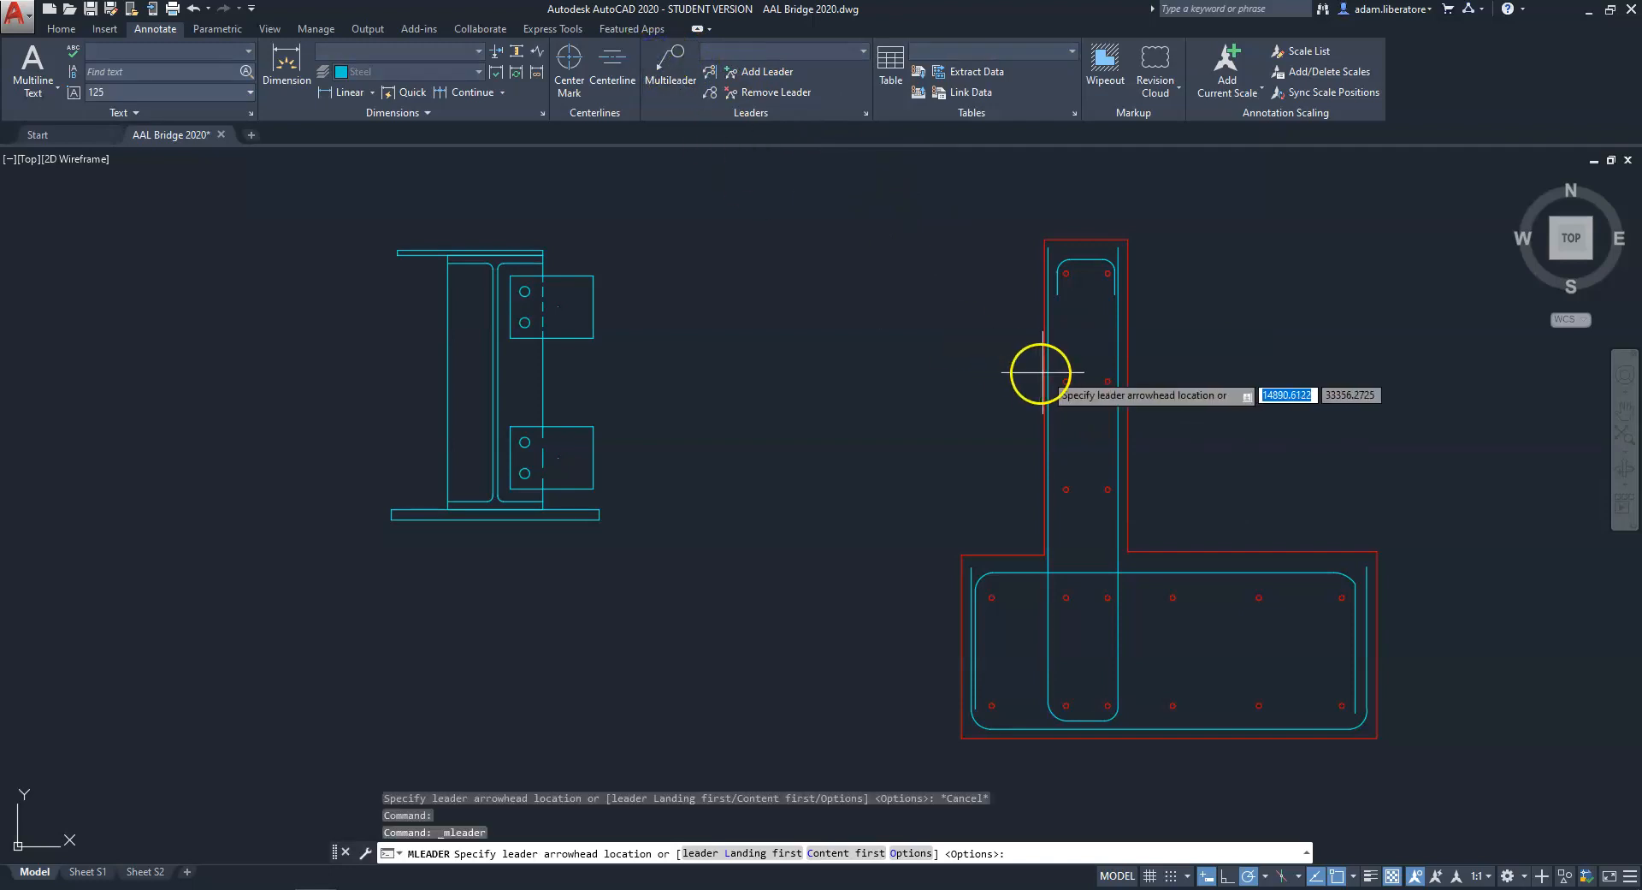
scroll(1117, 410, up, 4)
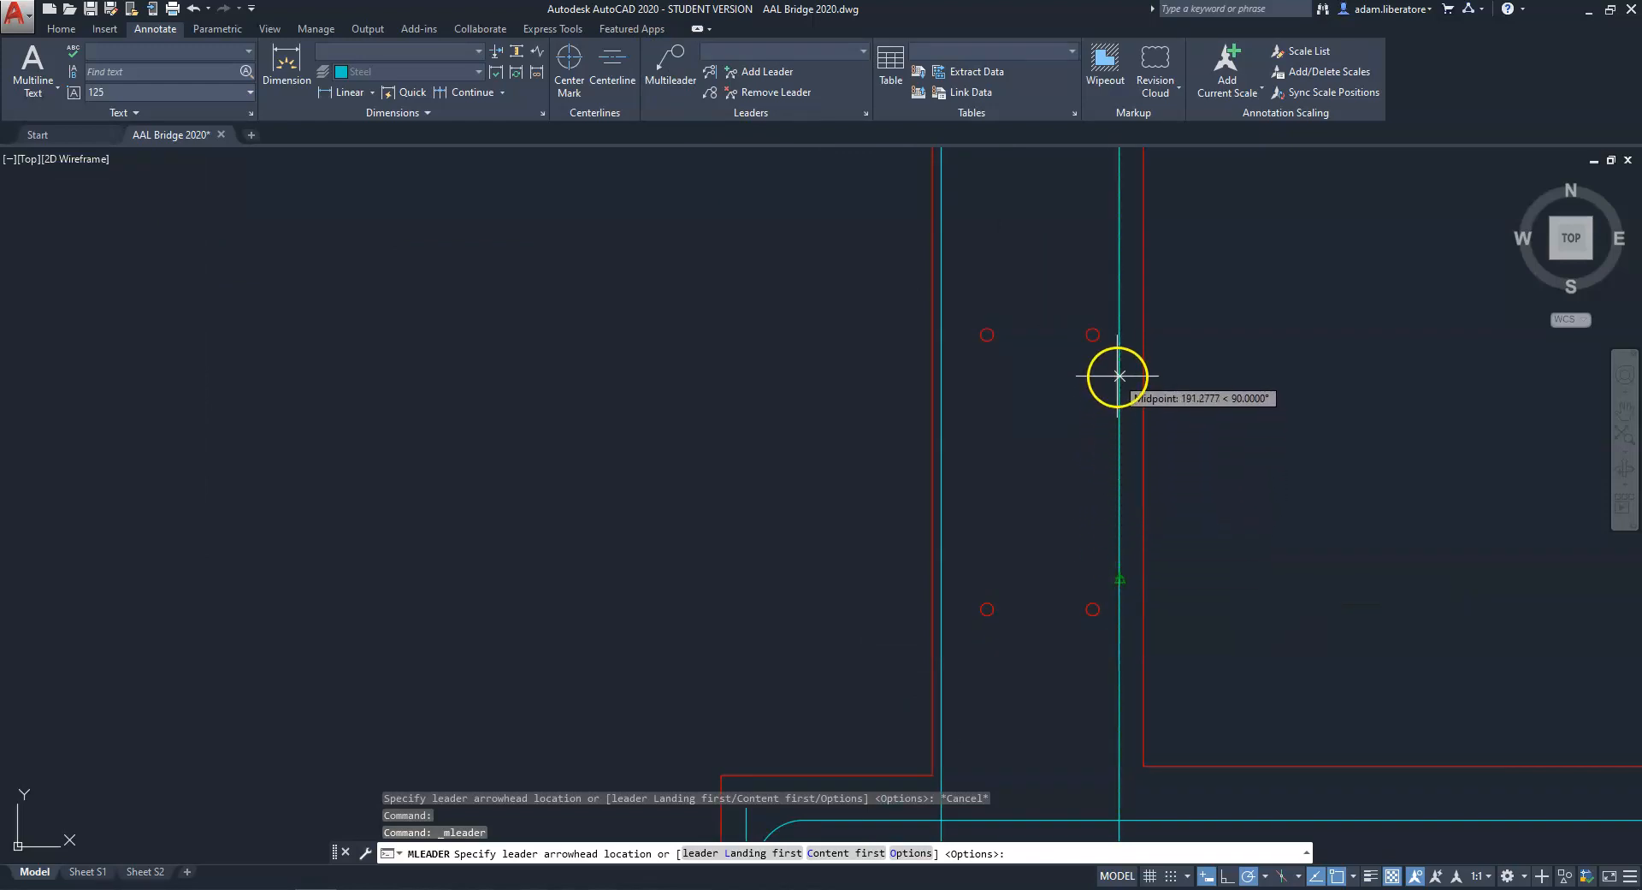
click(1118, 417)
scroll(1301, 286, up, 8)
scroll(1271, 302, down, 8)
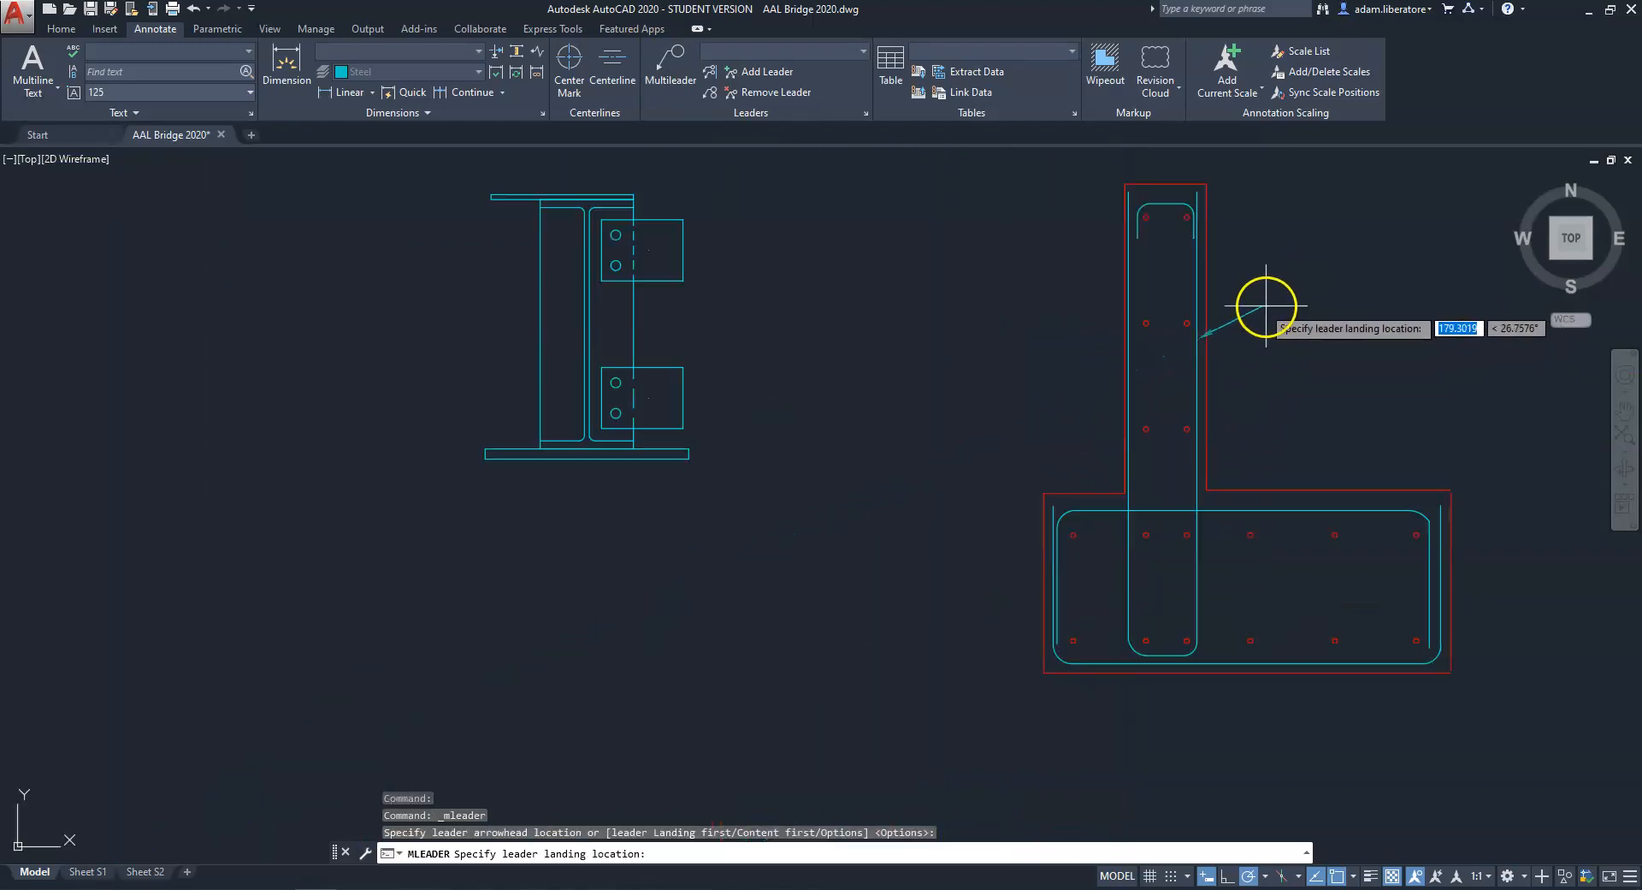
click(1333, 273)
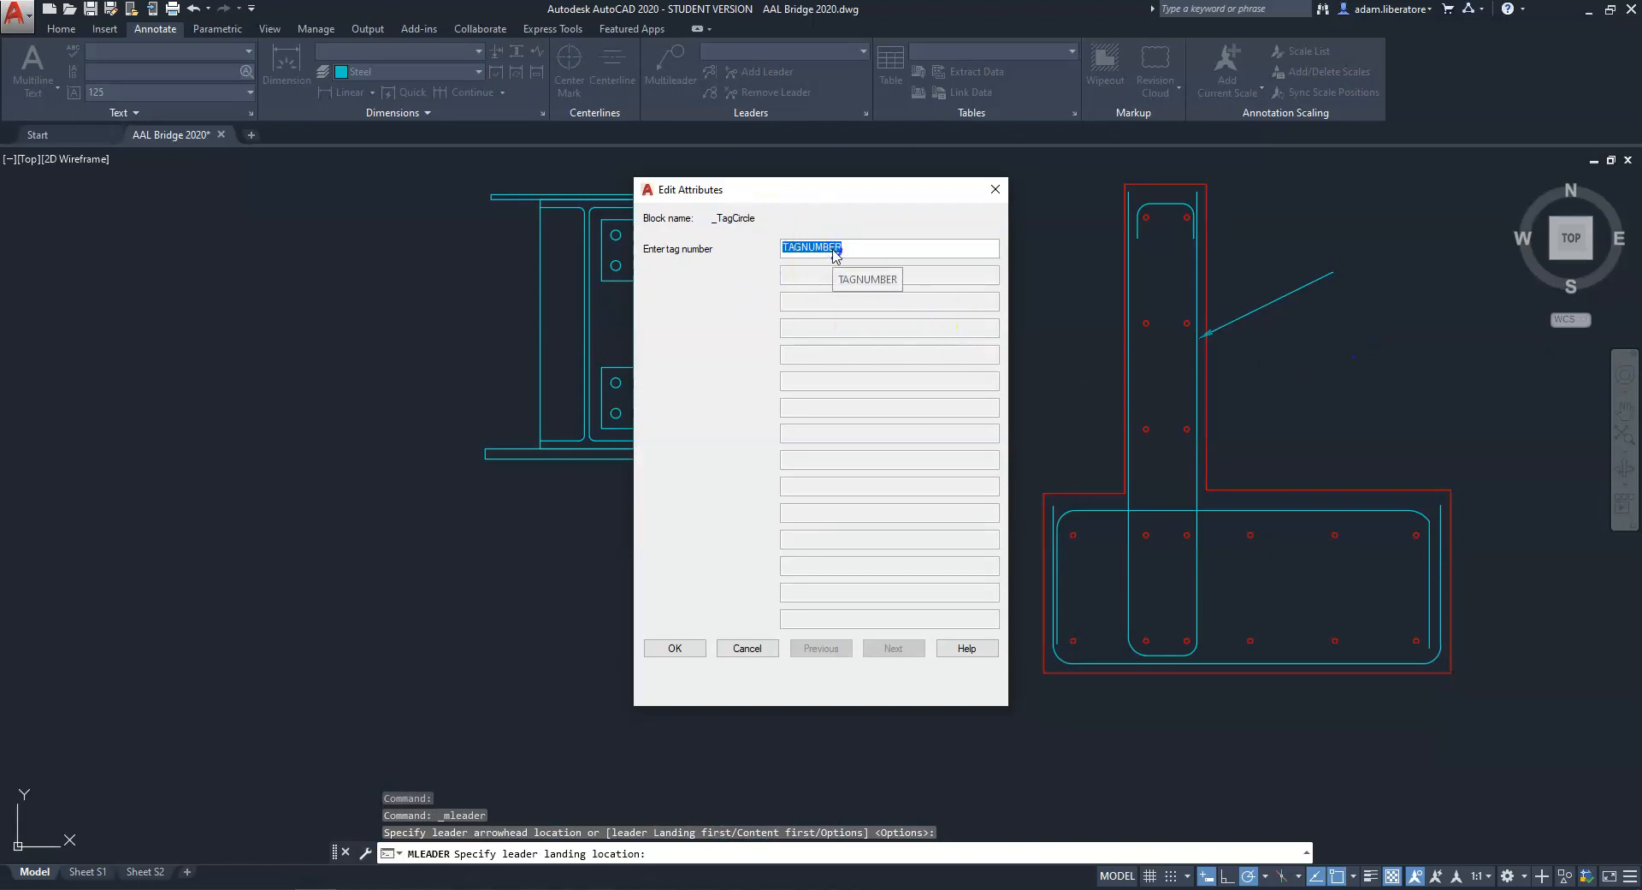
text(1)
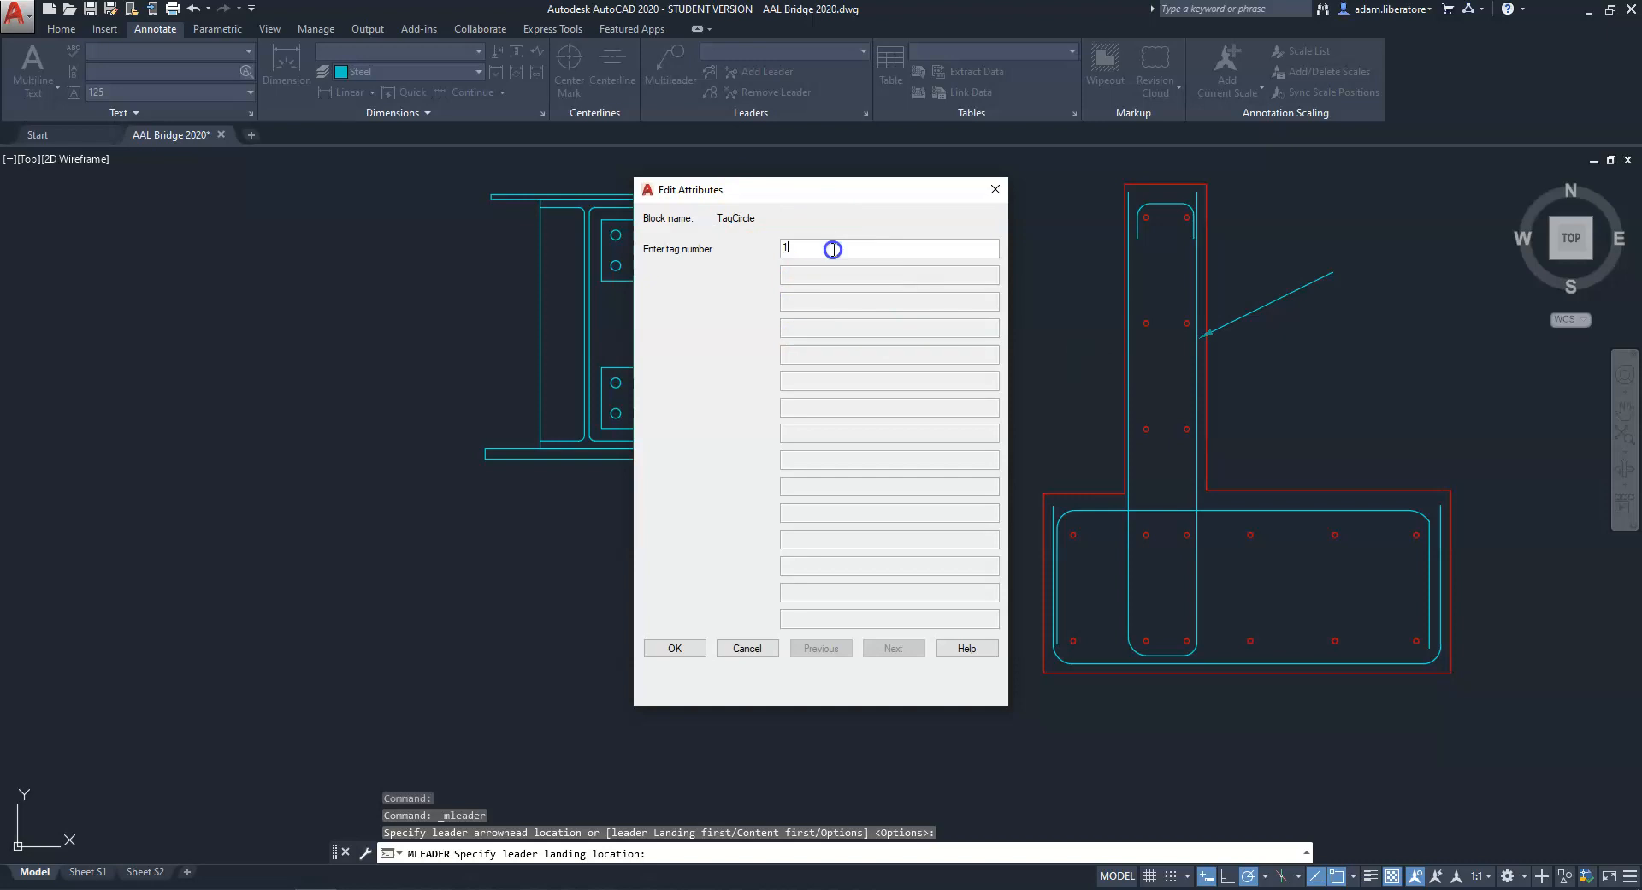
click(677, 648)
scroll(1219, 275, down, 2)
scroll(1320, 292, up, 4)
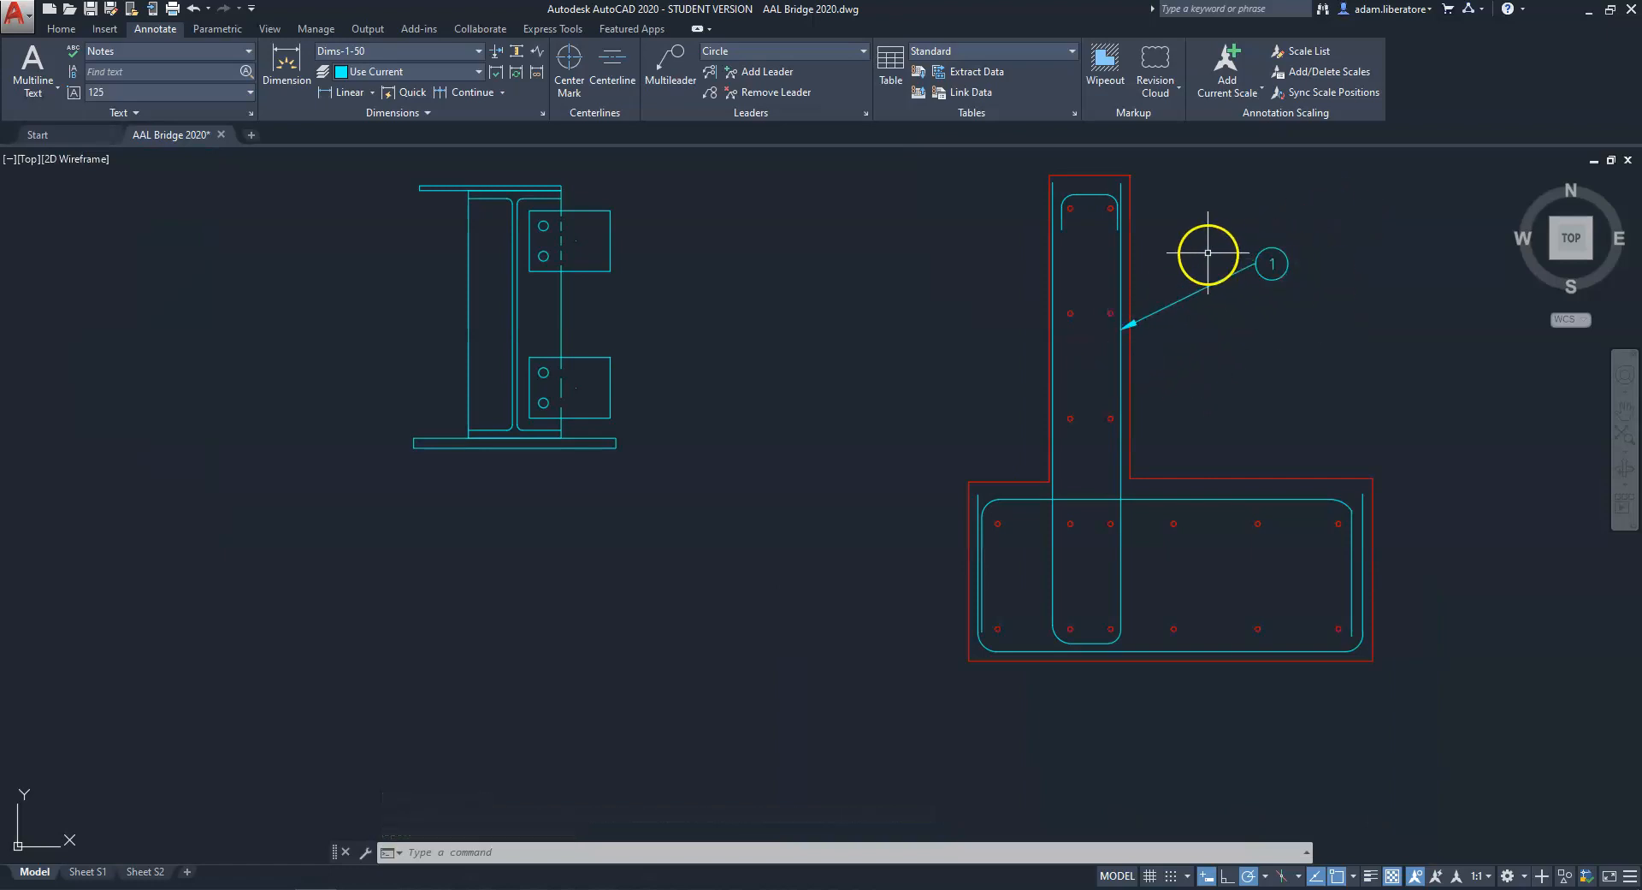
Add a second circle-tag multileader numbered 2, pointing to the upper horizontal bar in the abutment footing.
middle_drag(1213, 253, 1125, 308)
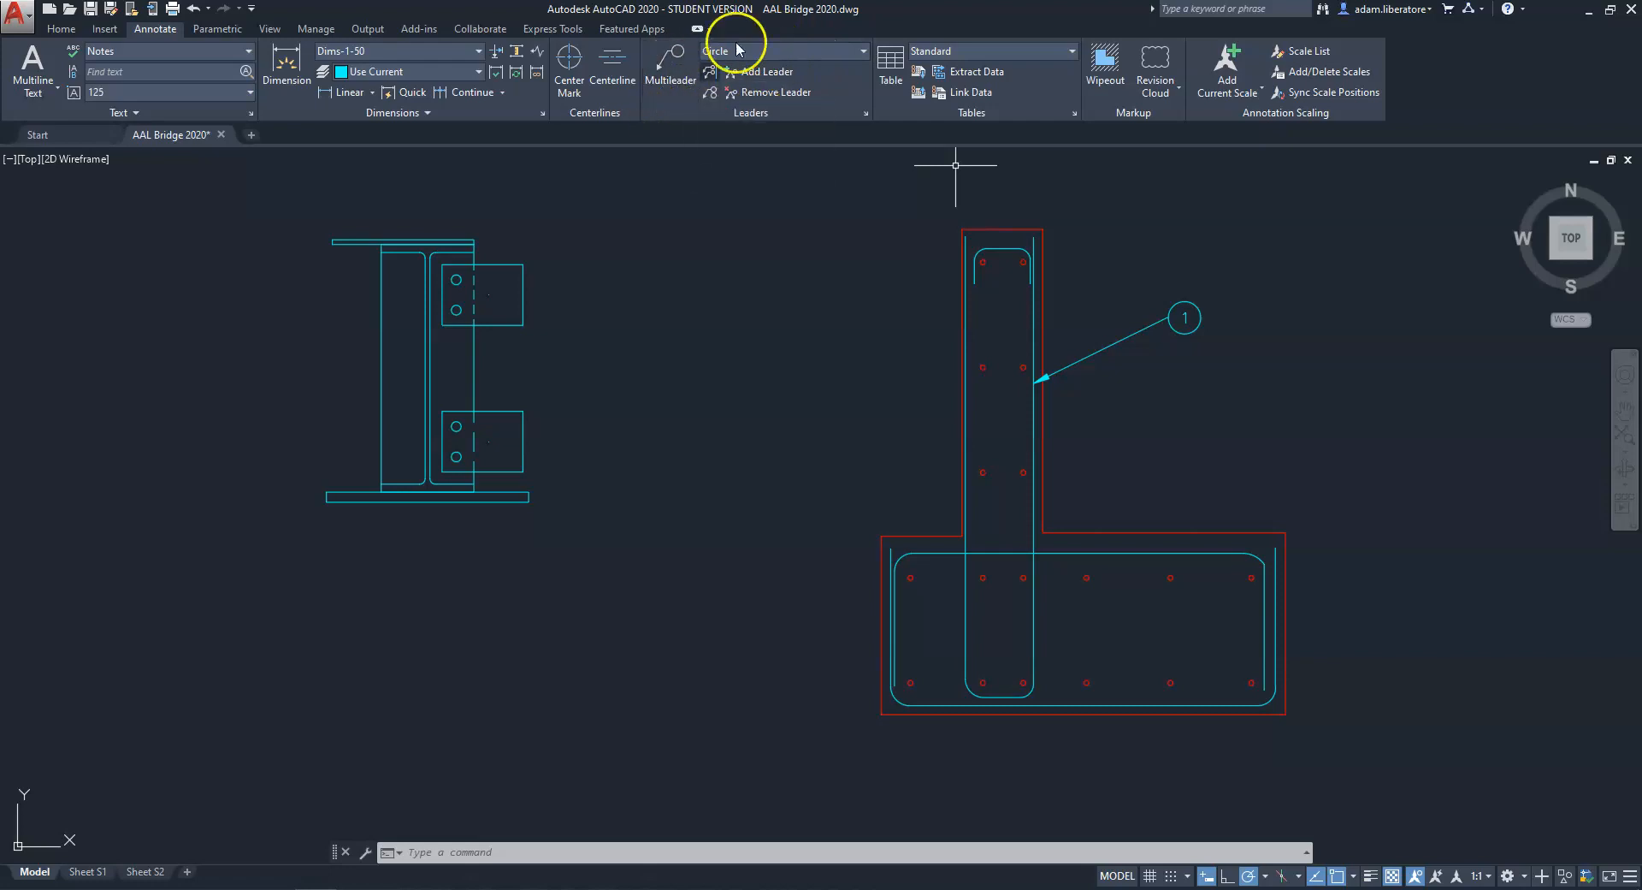
click(682, 66)
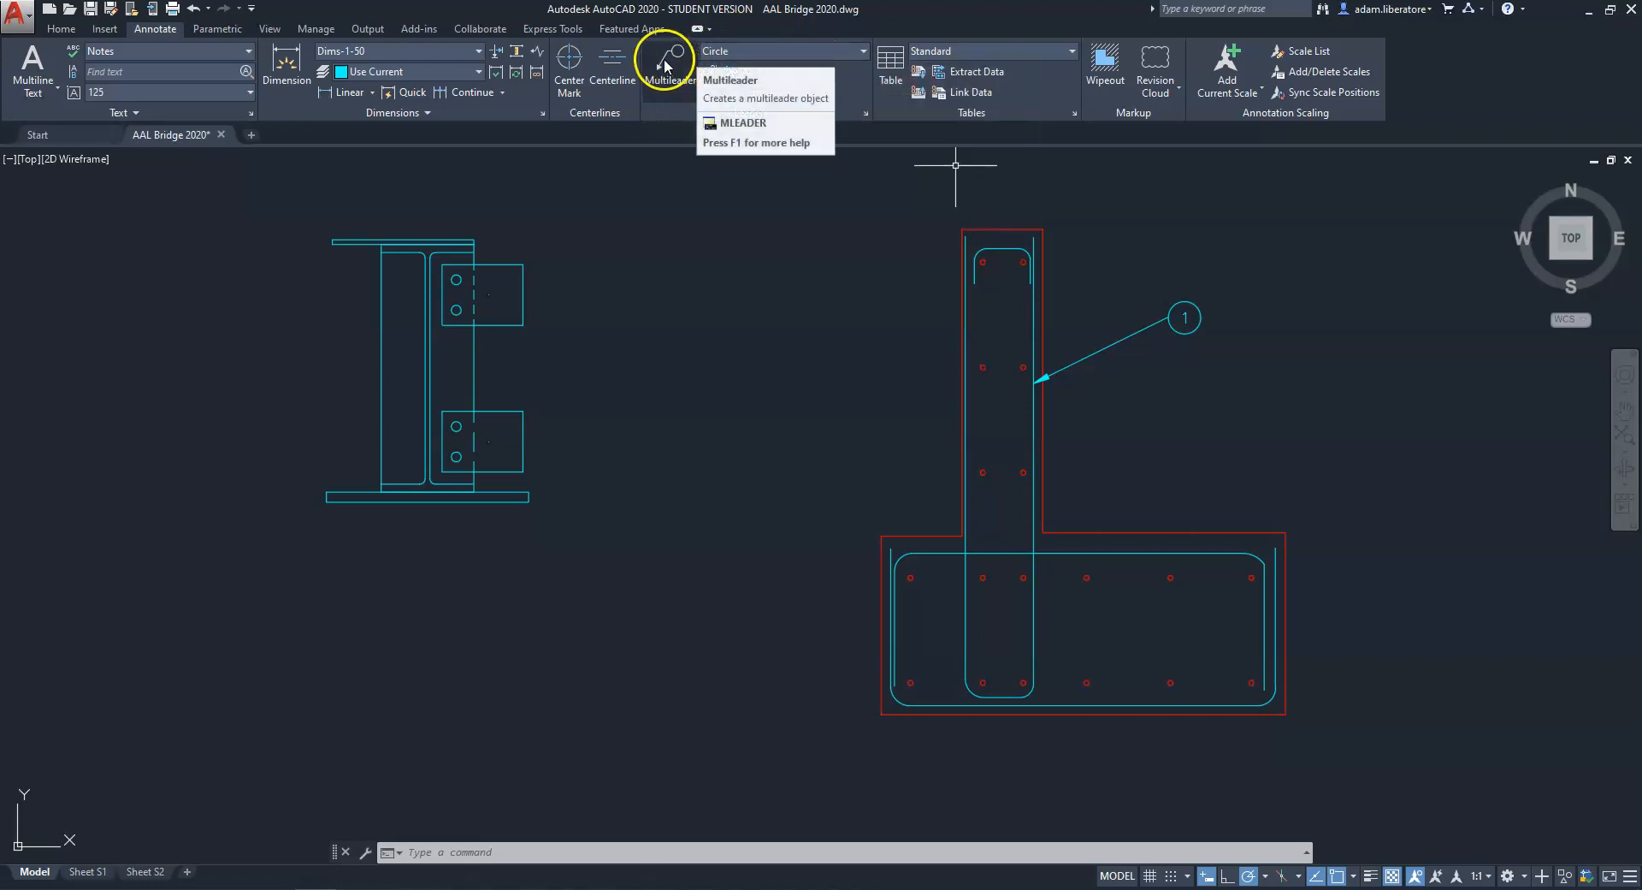
click(672, 59)
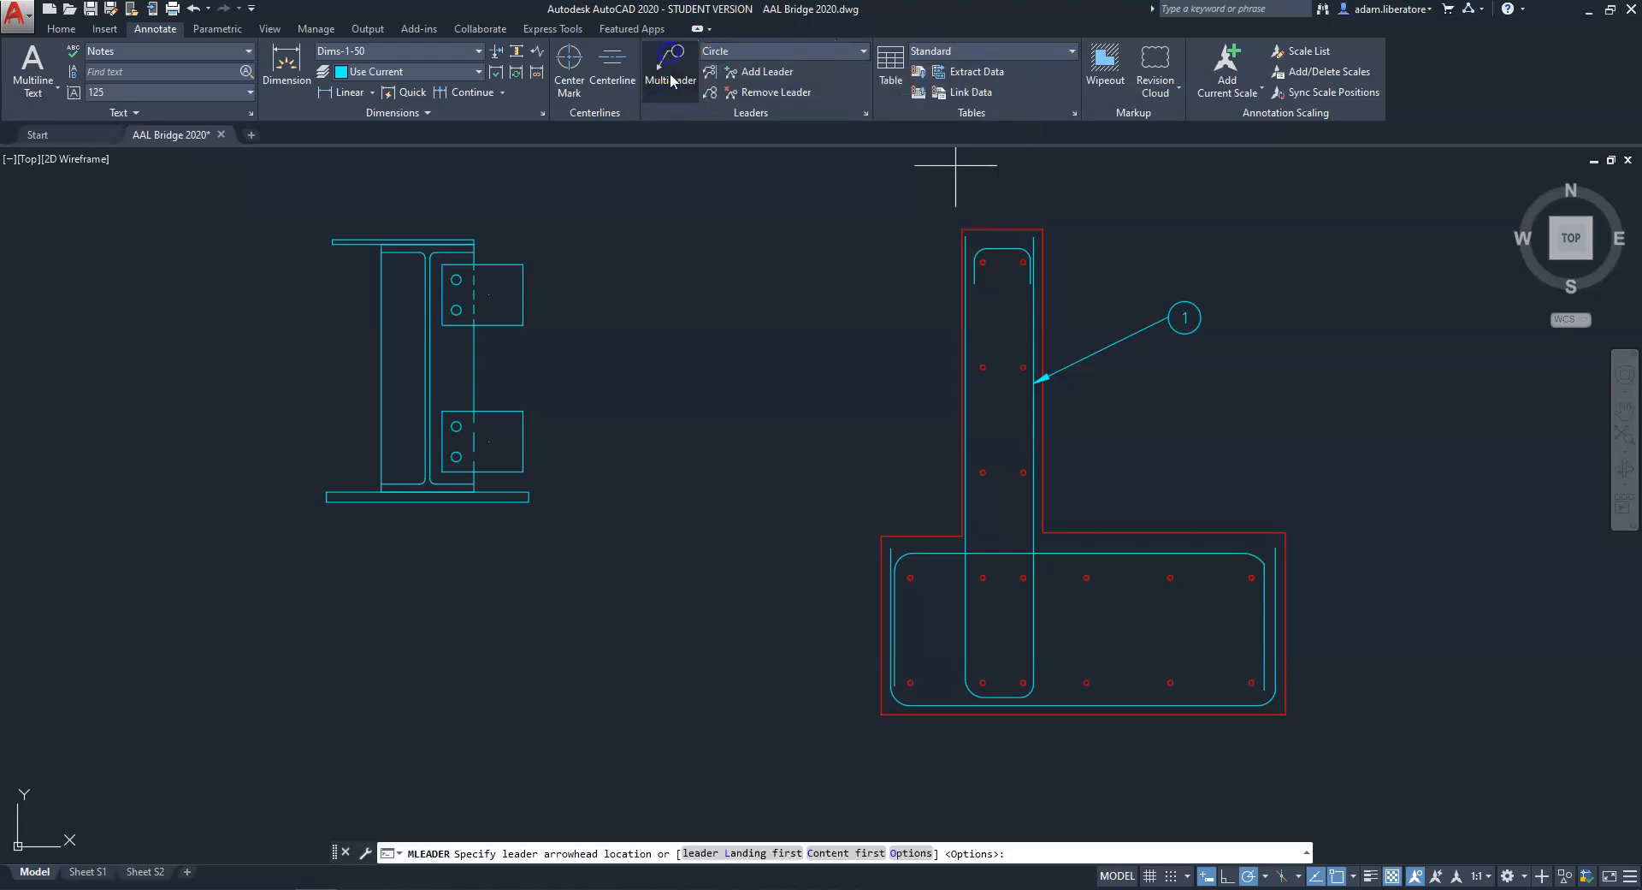
click(1144, 553)
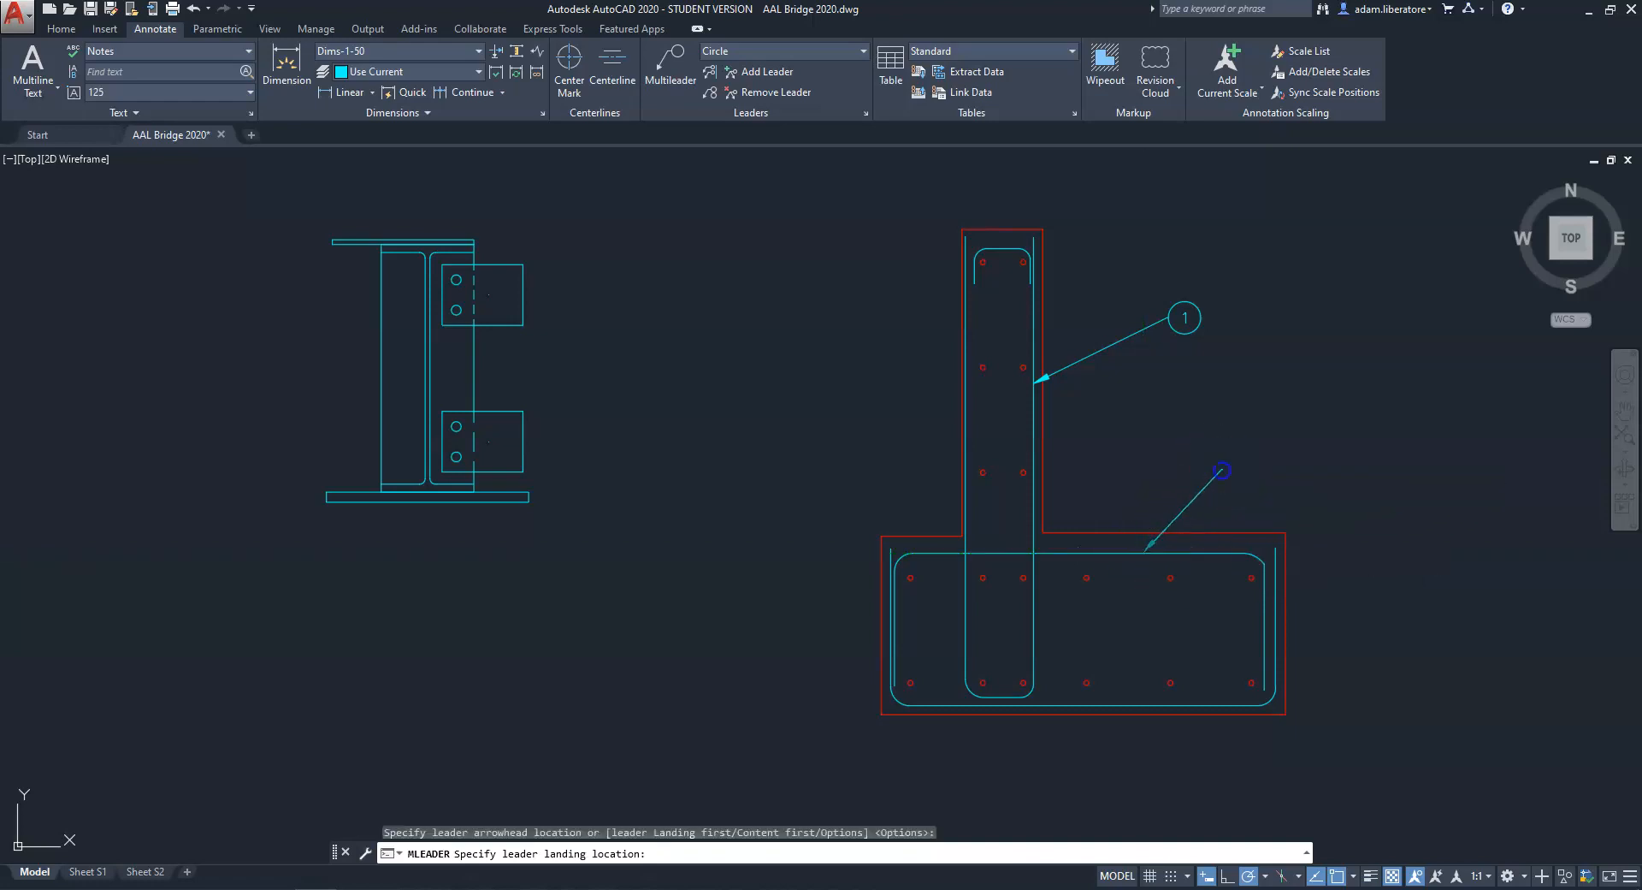
click(1221, 470)
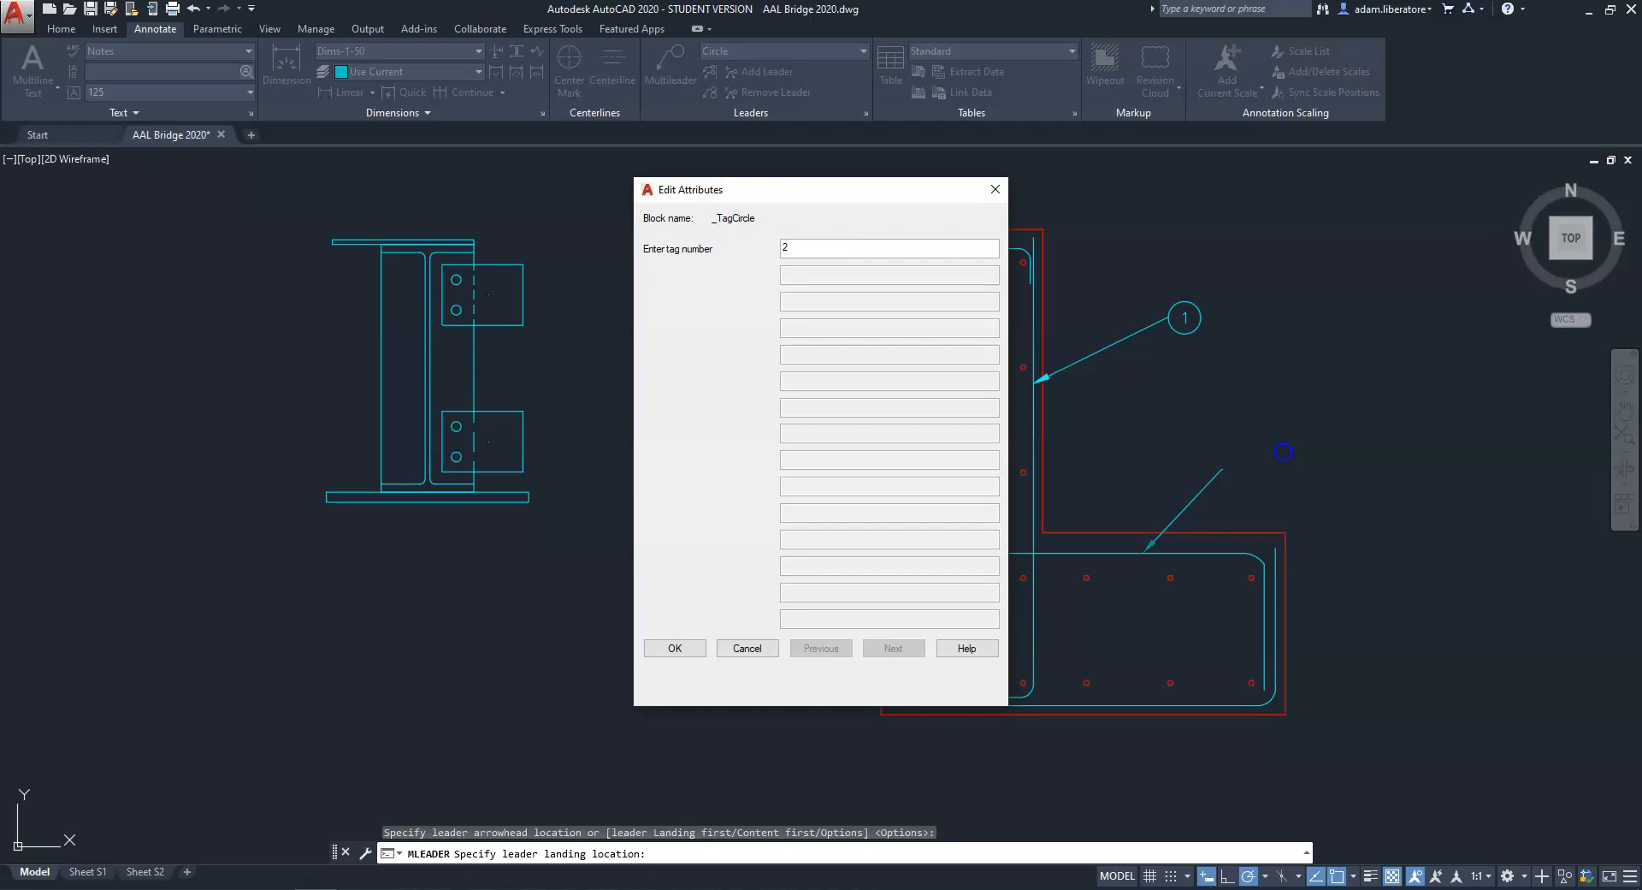
click(674, 649)
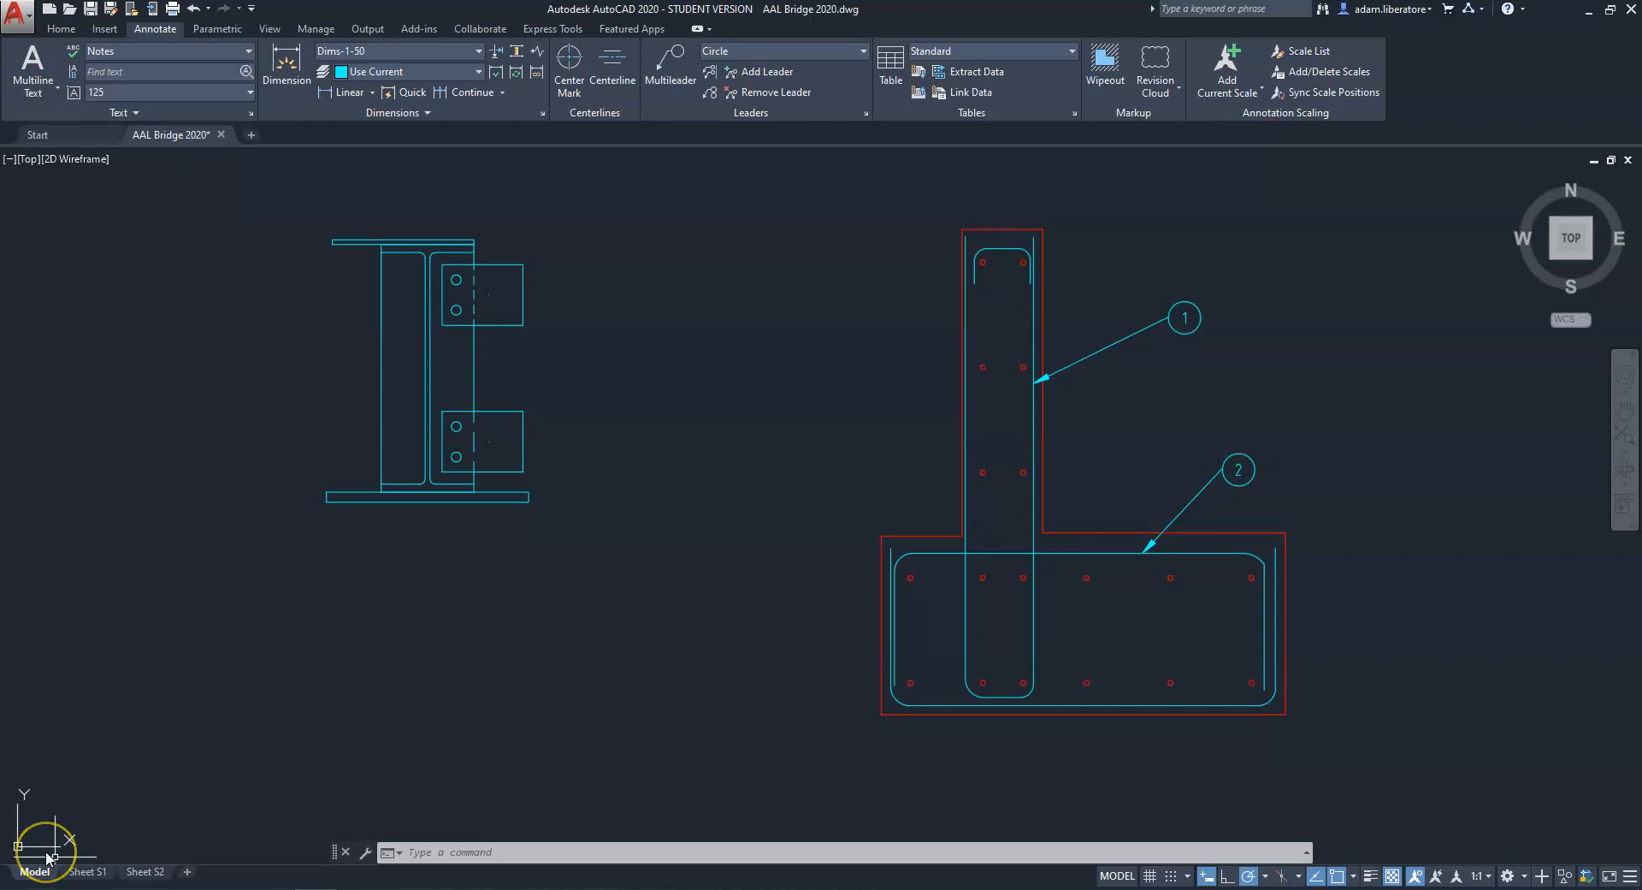
Switch to the PDF print set and examine the Part Section/Detail on the Bridge Details sheet.
click(359, 888)
click(362, 839)
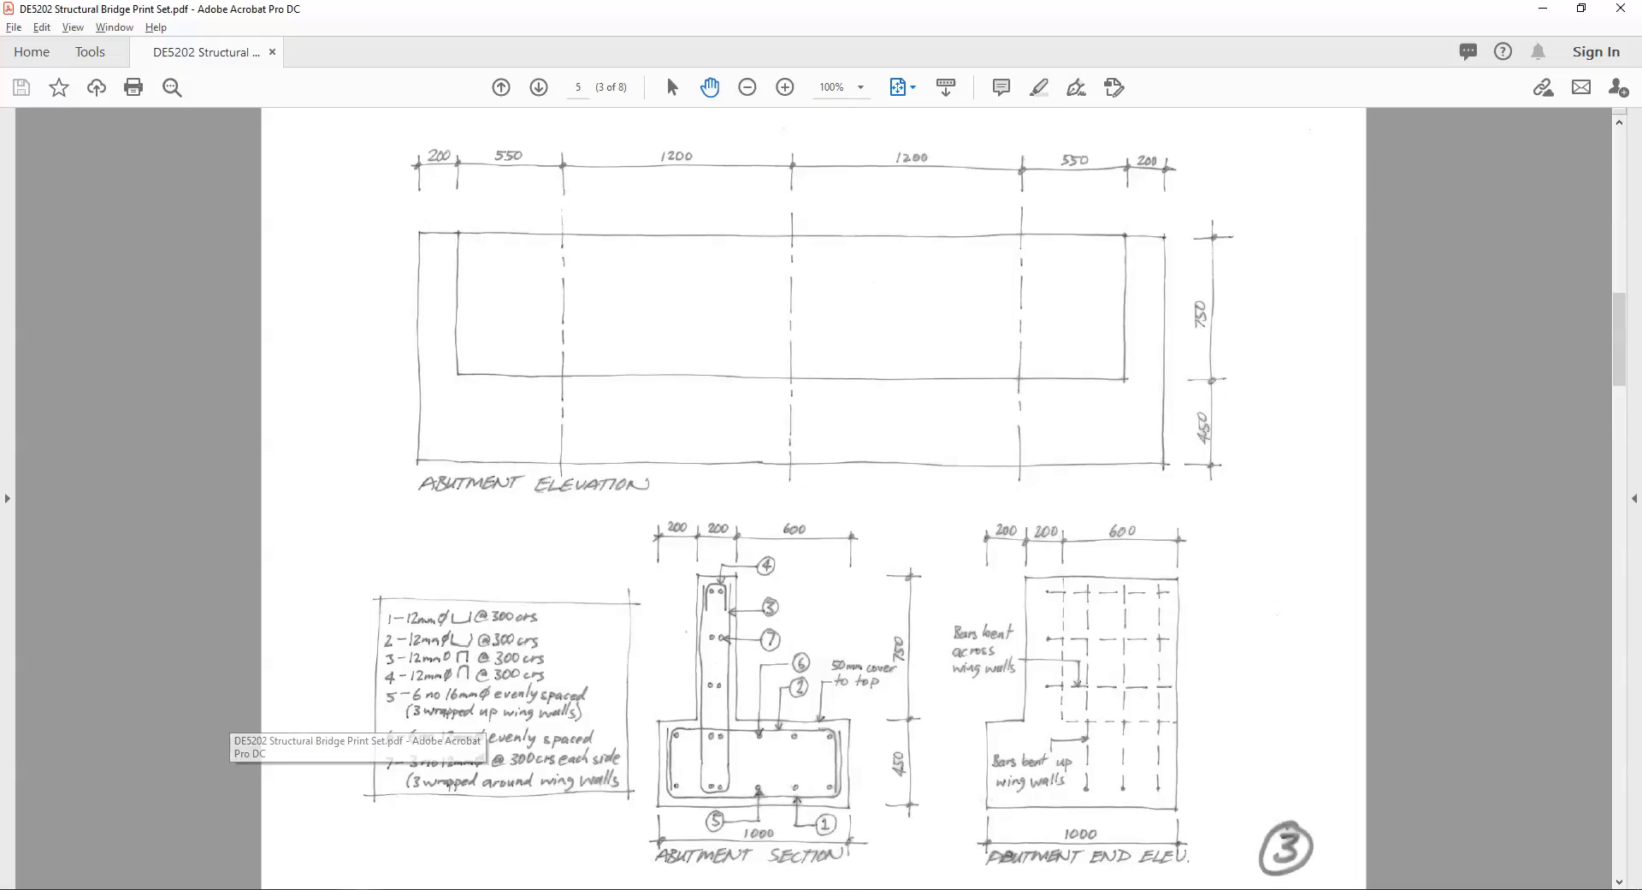
scroll(656, 562, down, 3)
scroll(654, 562, down, 2)
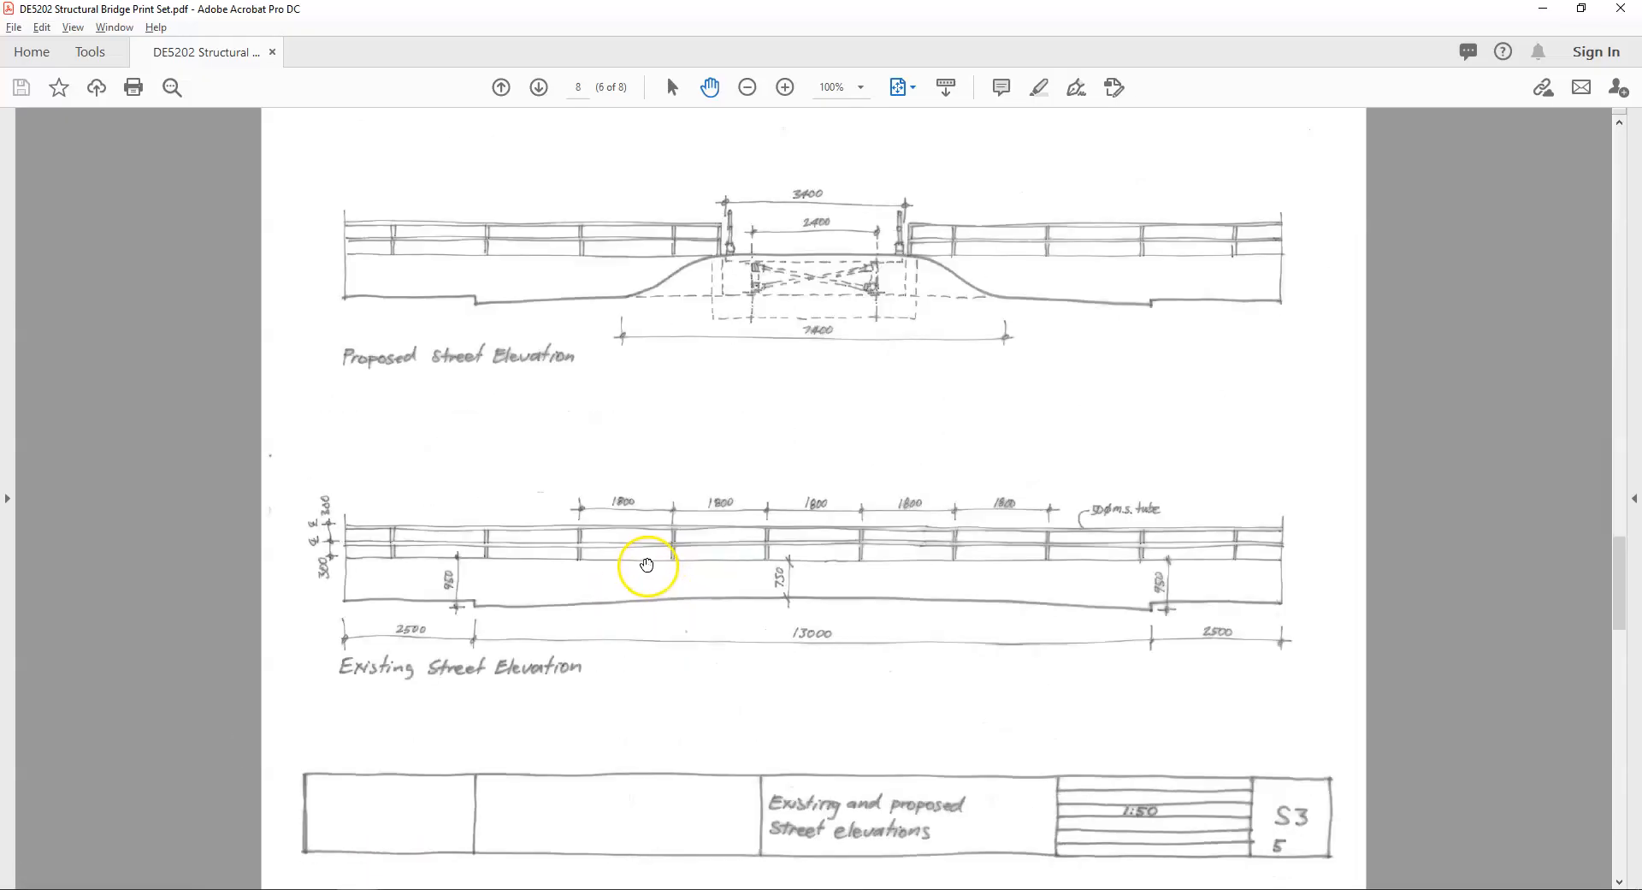
scroll(646, 564, down, 5)
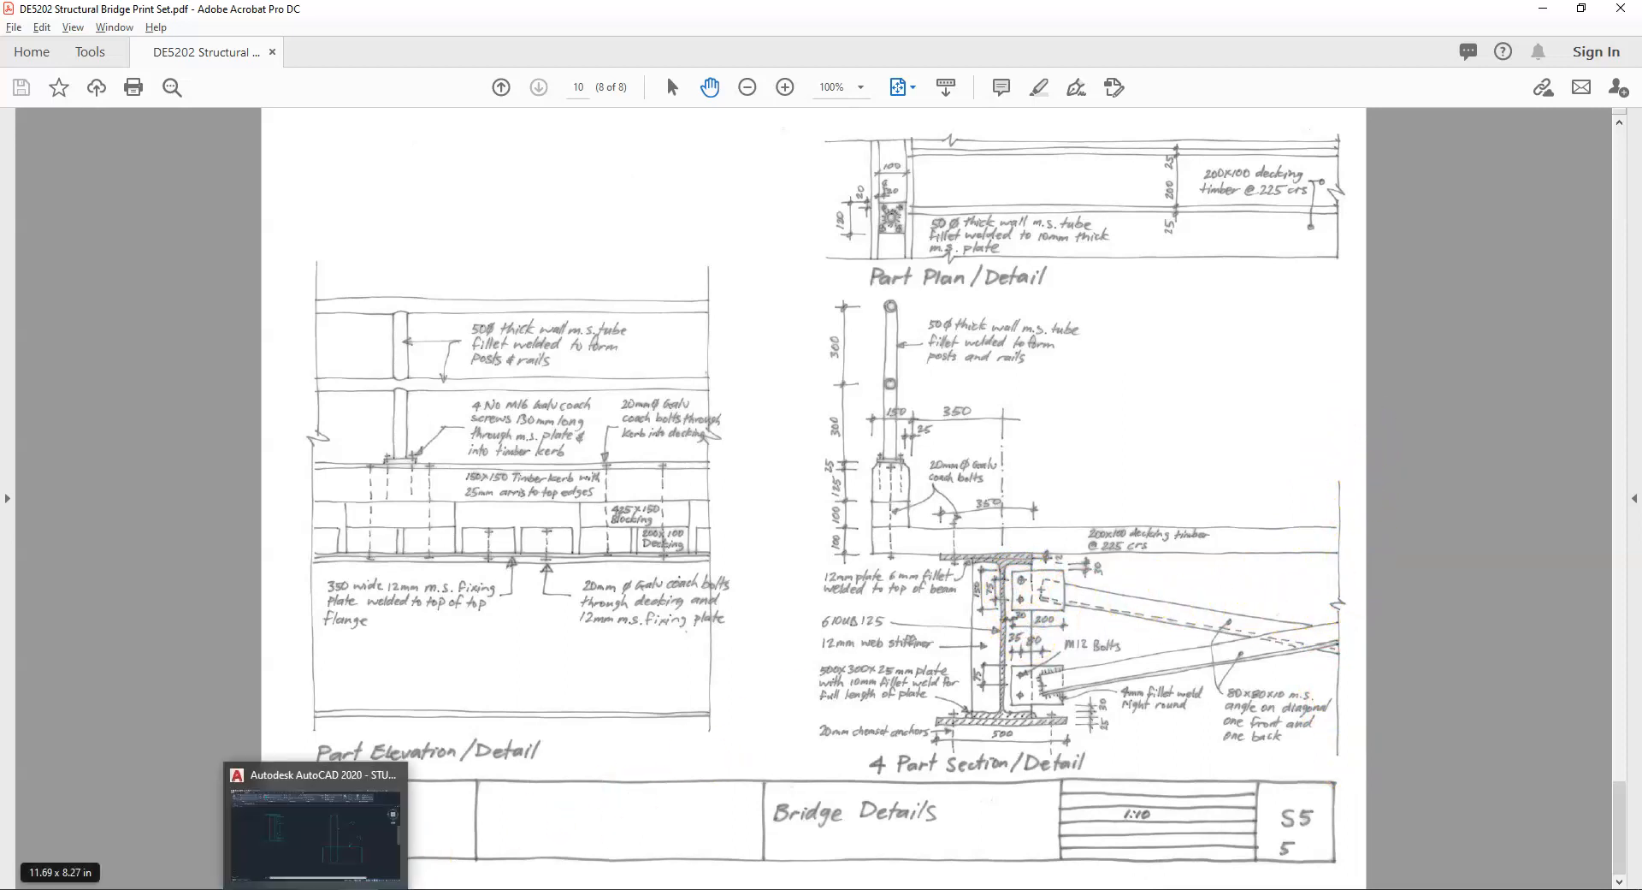
Switch back to AutoCAD and make Centre Line the current layer for annotating the beam end detail.
click(316, 888)
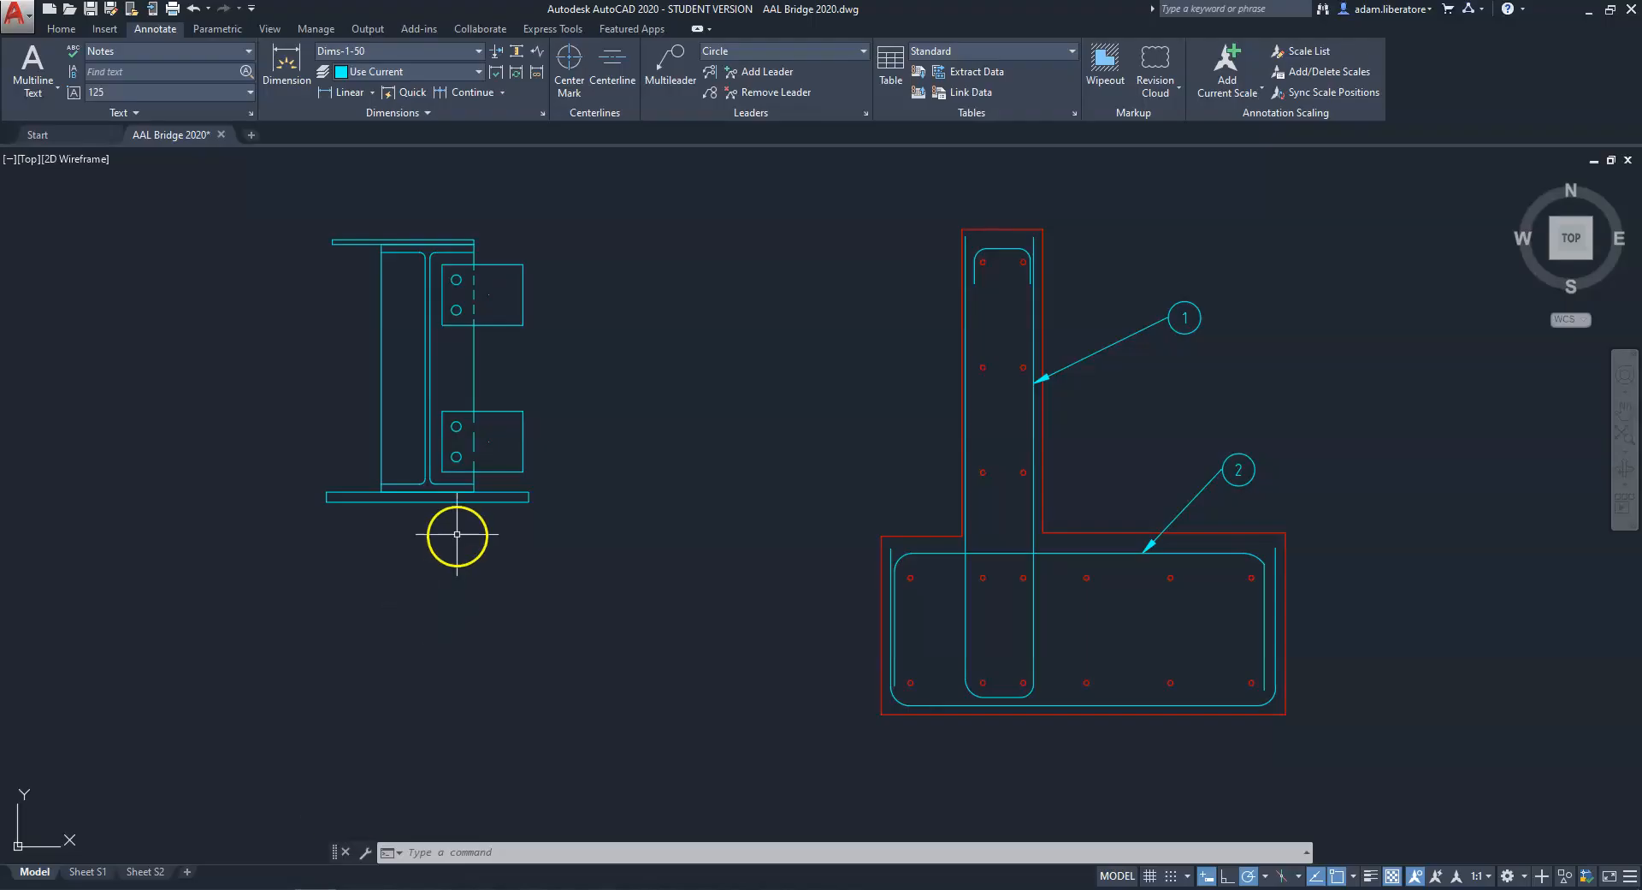
scroll(360, 256, up, 4)
mouse_move(319, 242)
middle_down()
mouse_move(322, 257)
mouse_move(367, 245)
middle_up()
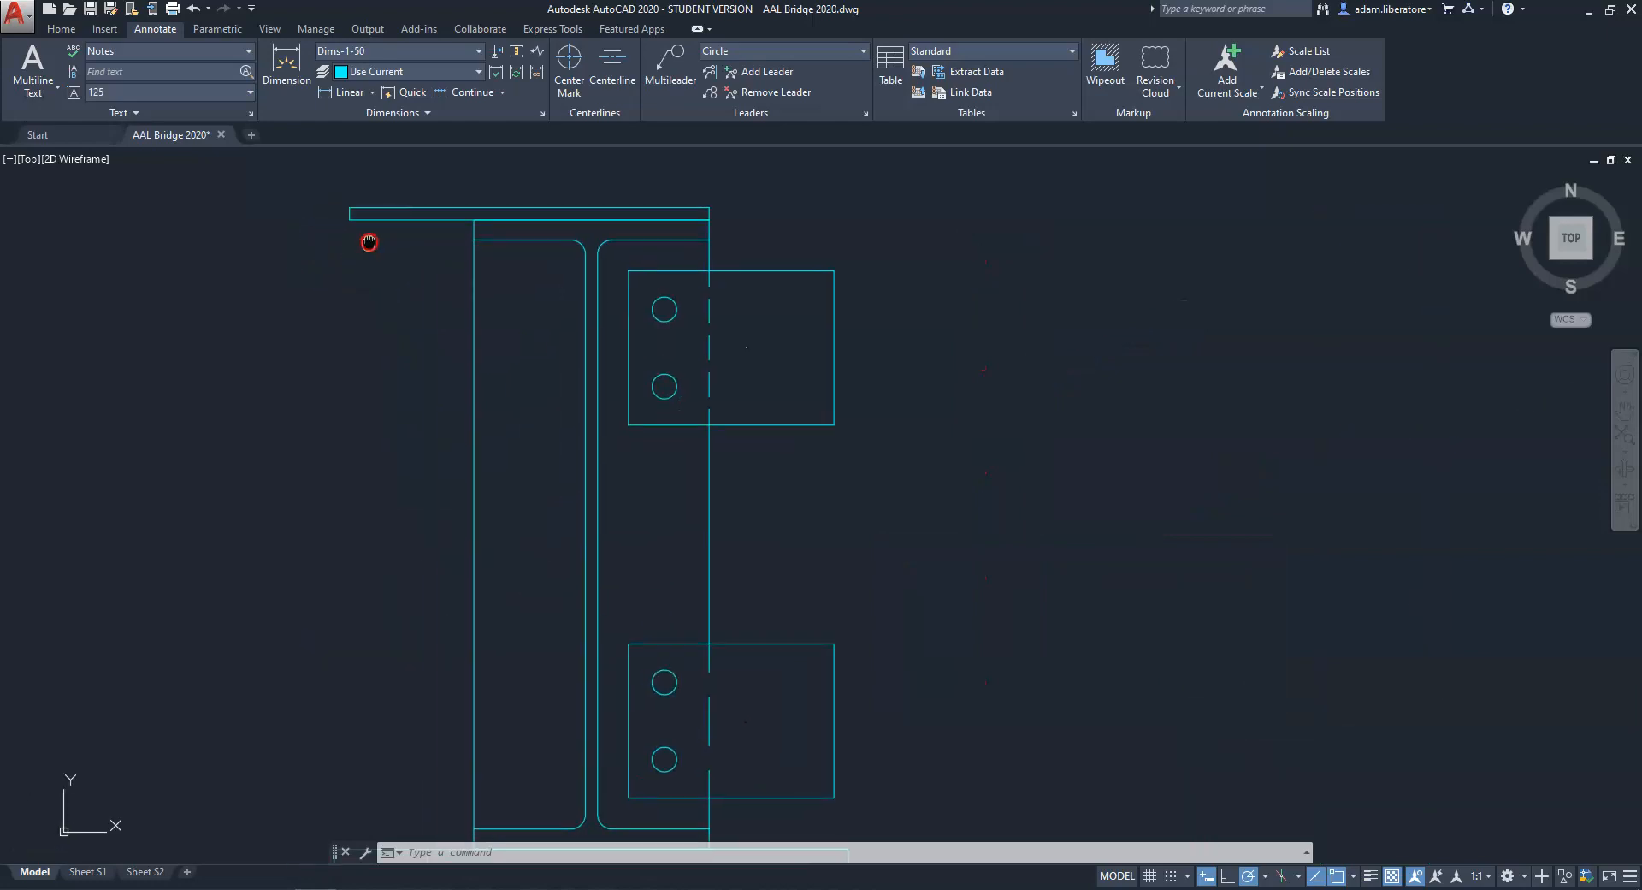
scroll(377, 277, down, 2)
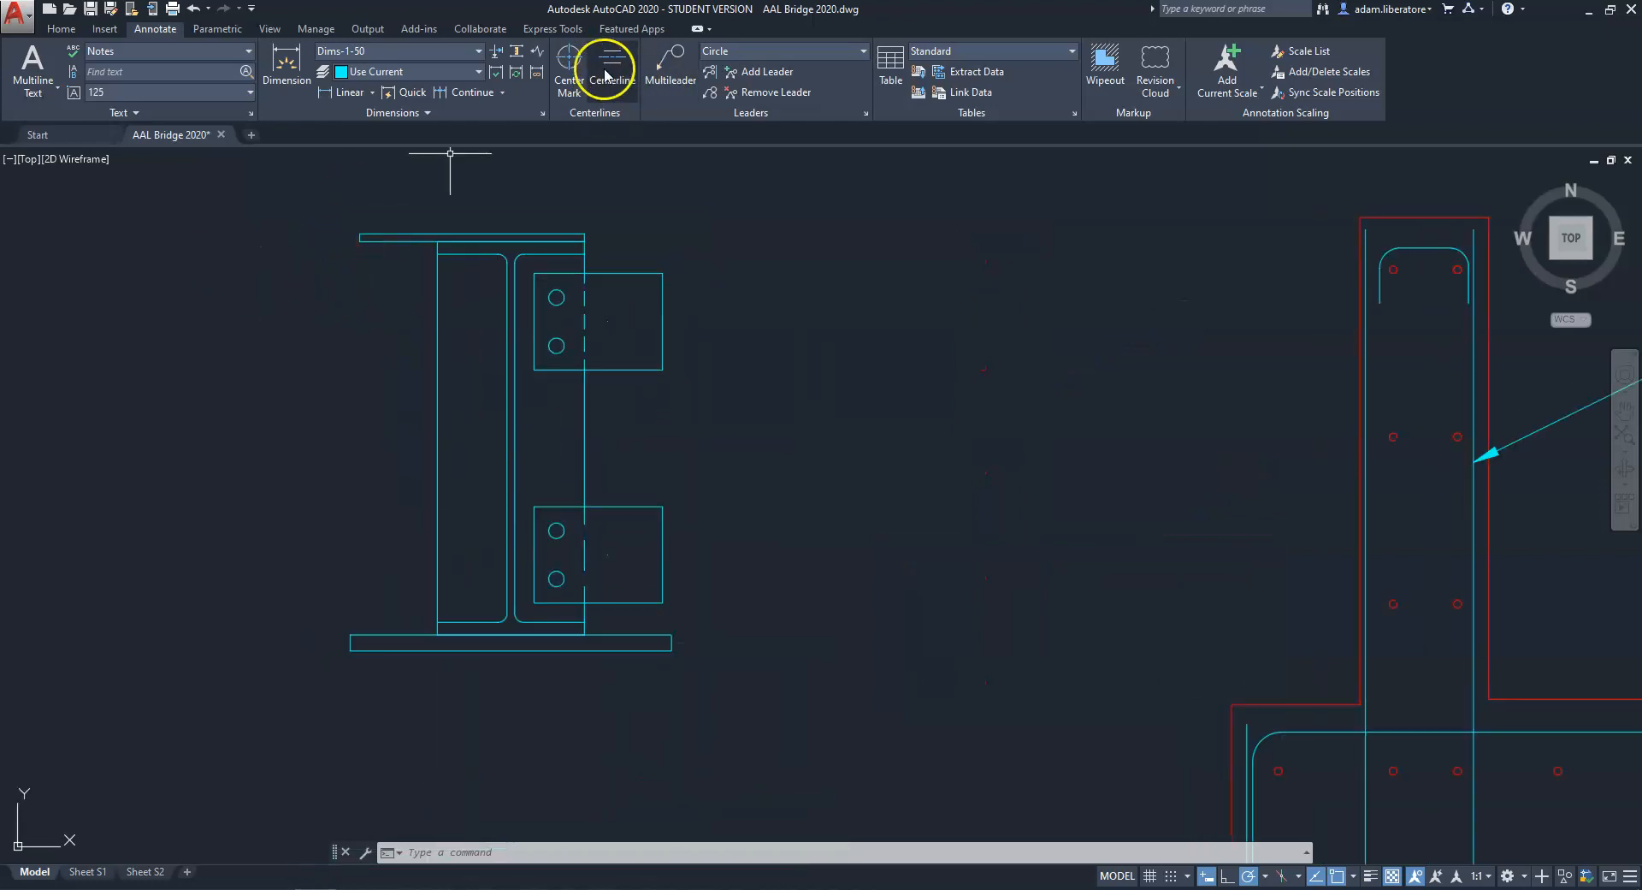
click(61, 31)
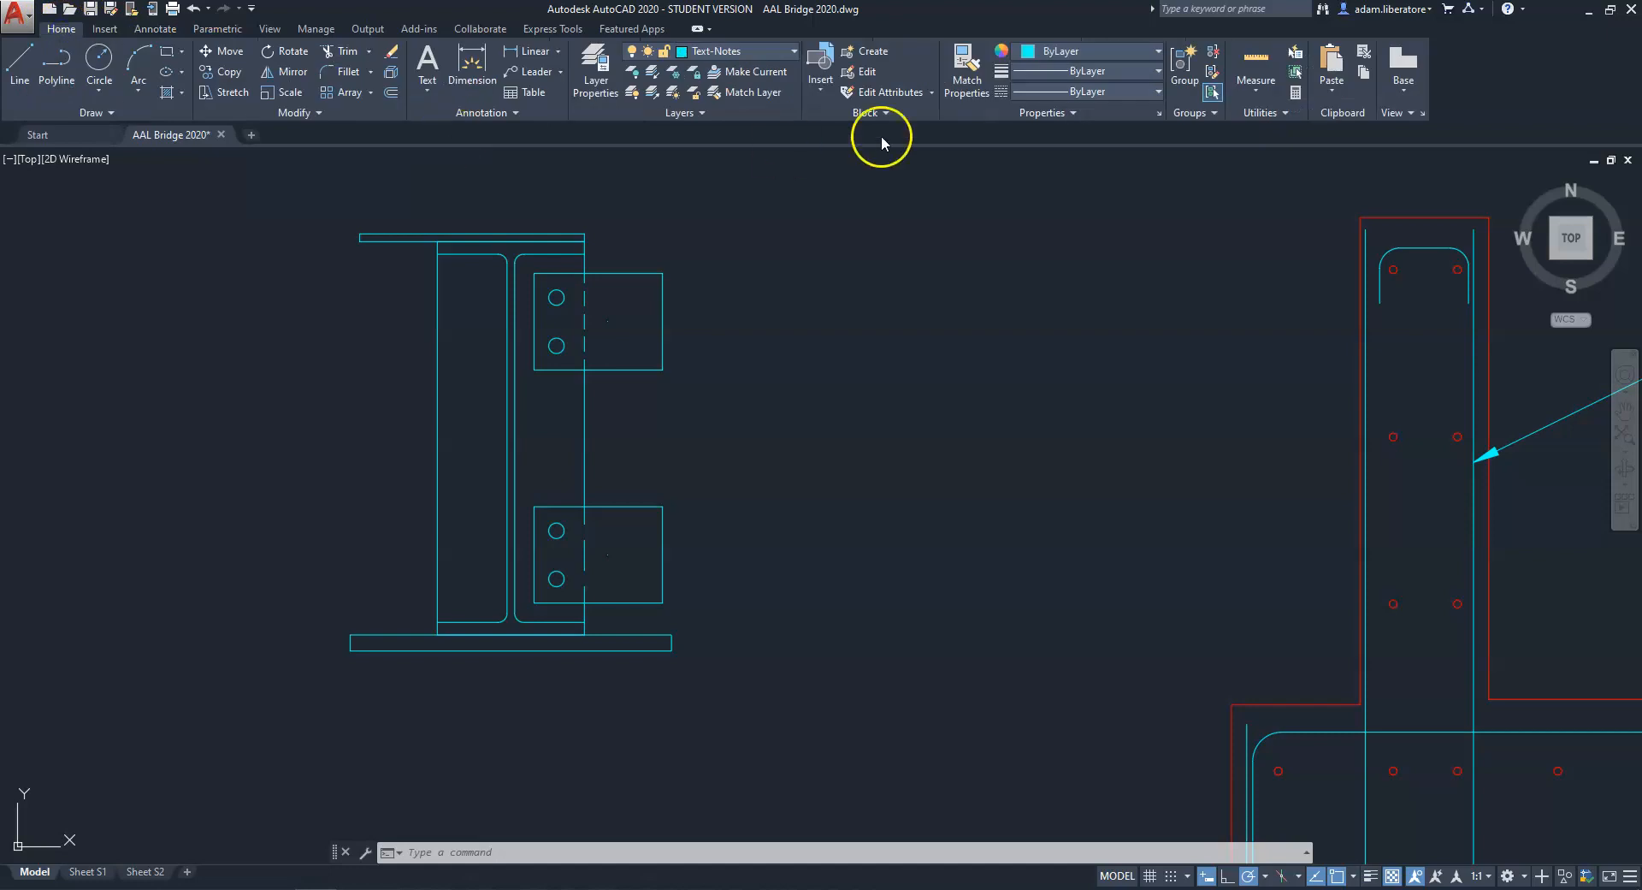
click(723, 55)
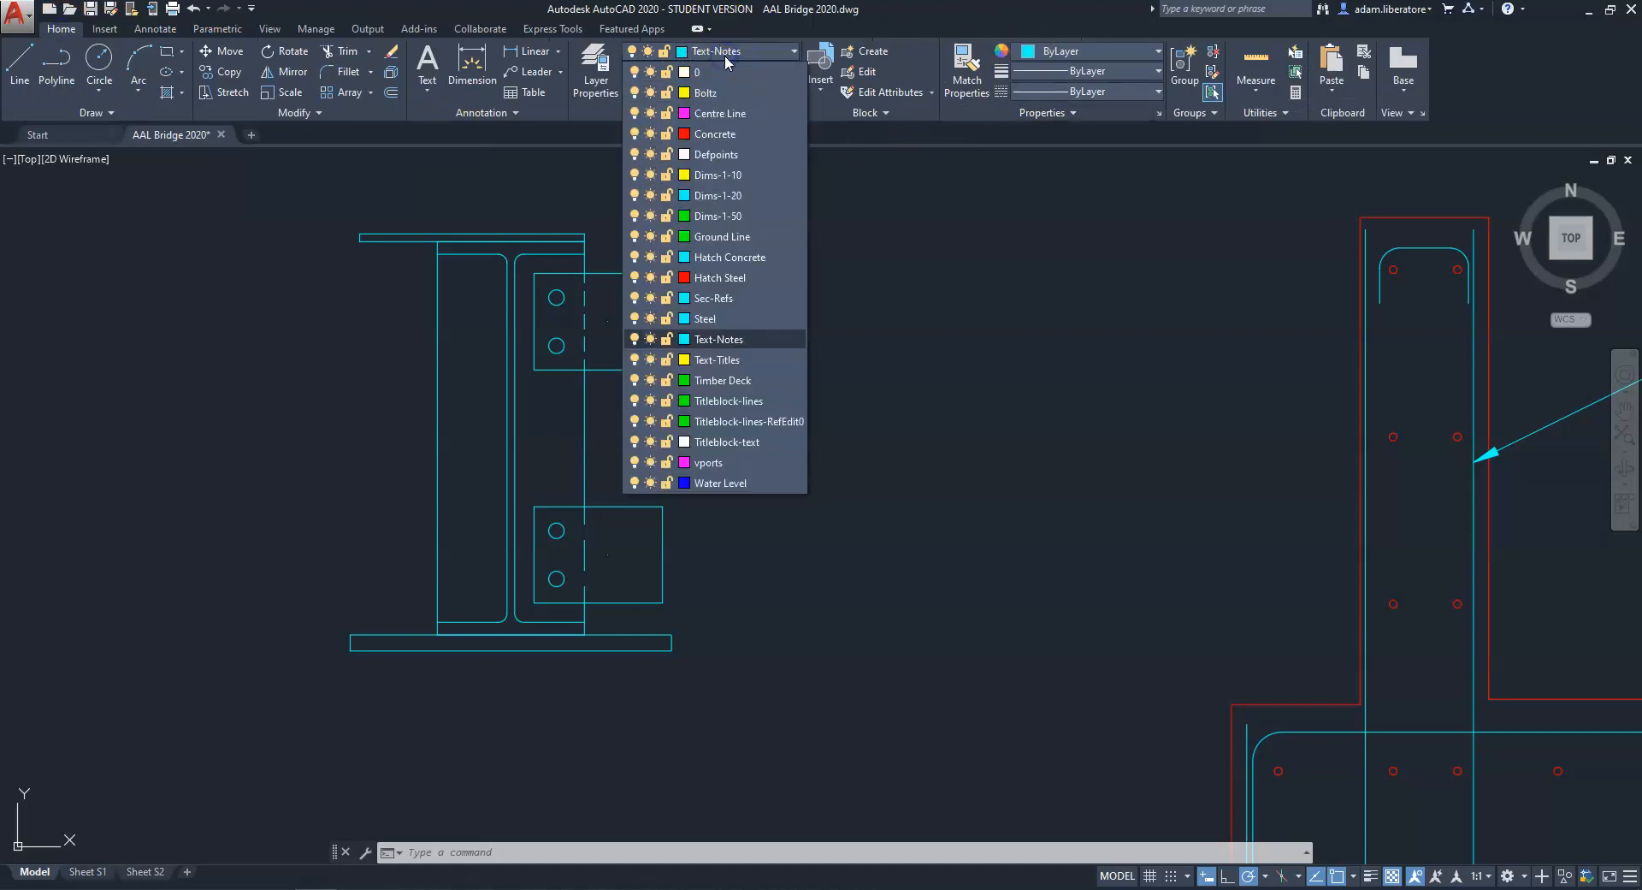
click(757, 114)
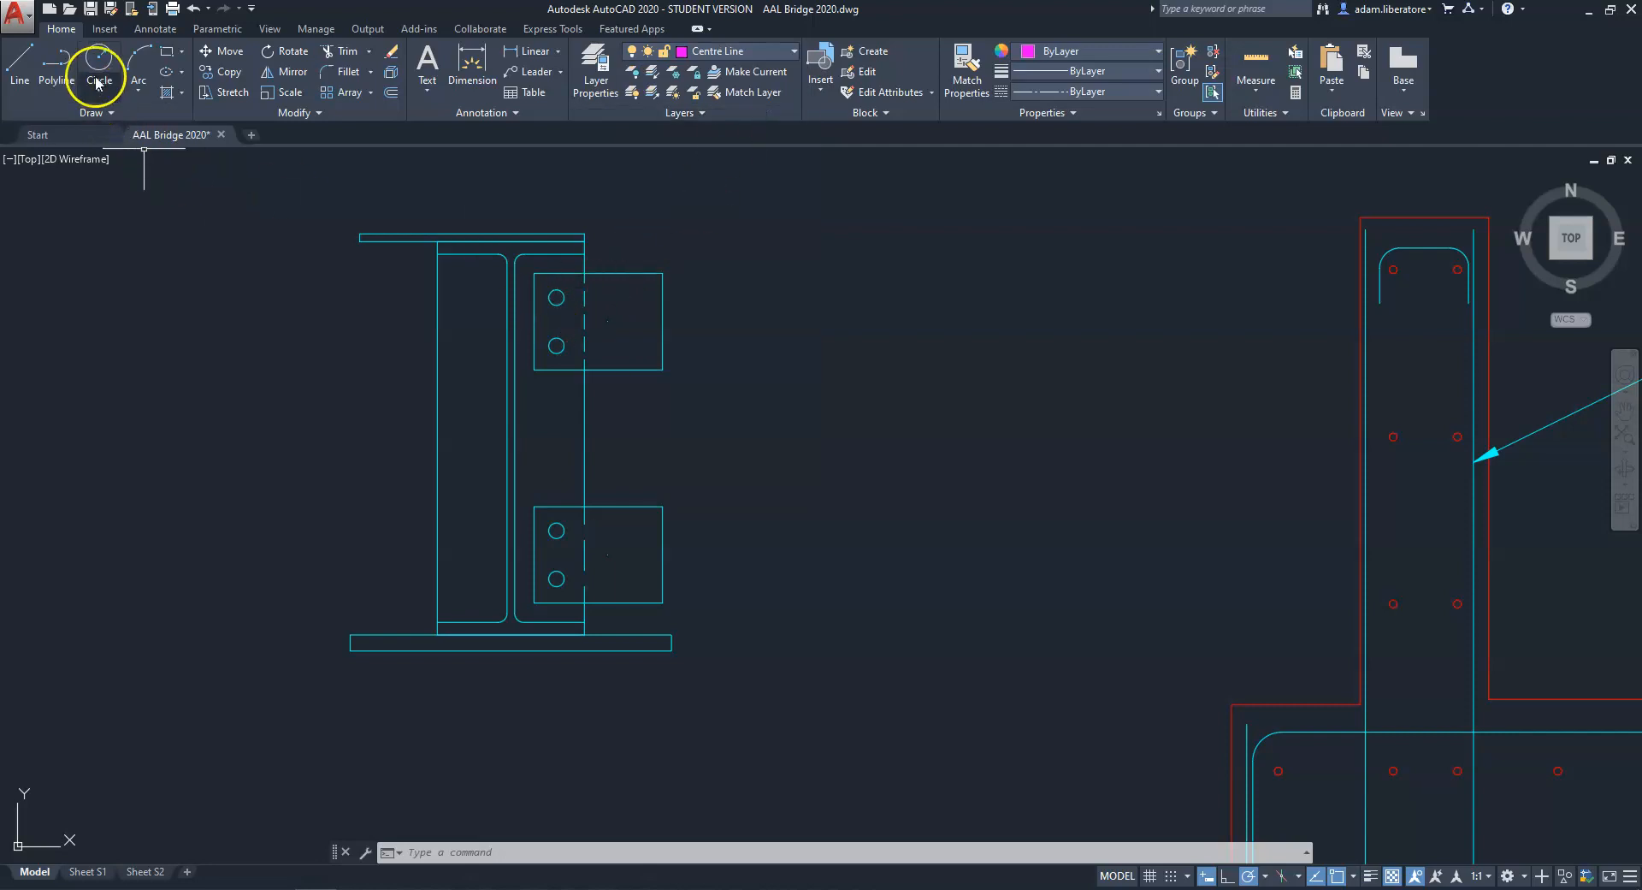
Add center marks to both bolt holes in the upper plate of the beam detail.
click(155, 29)
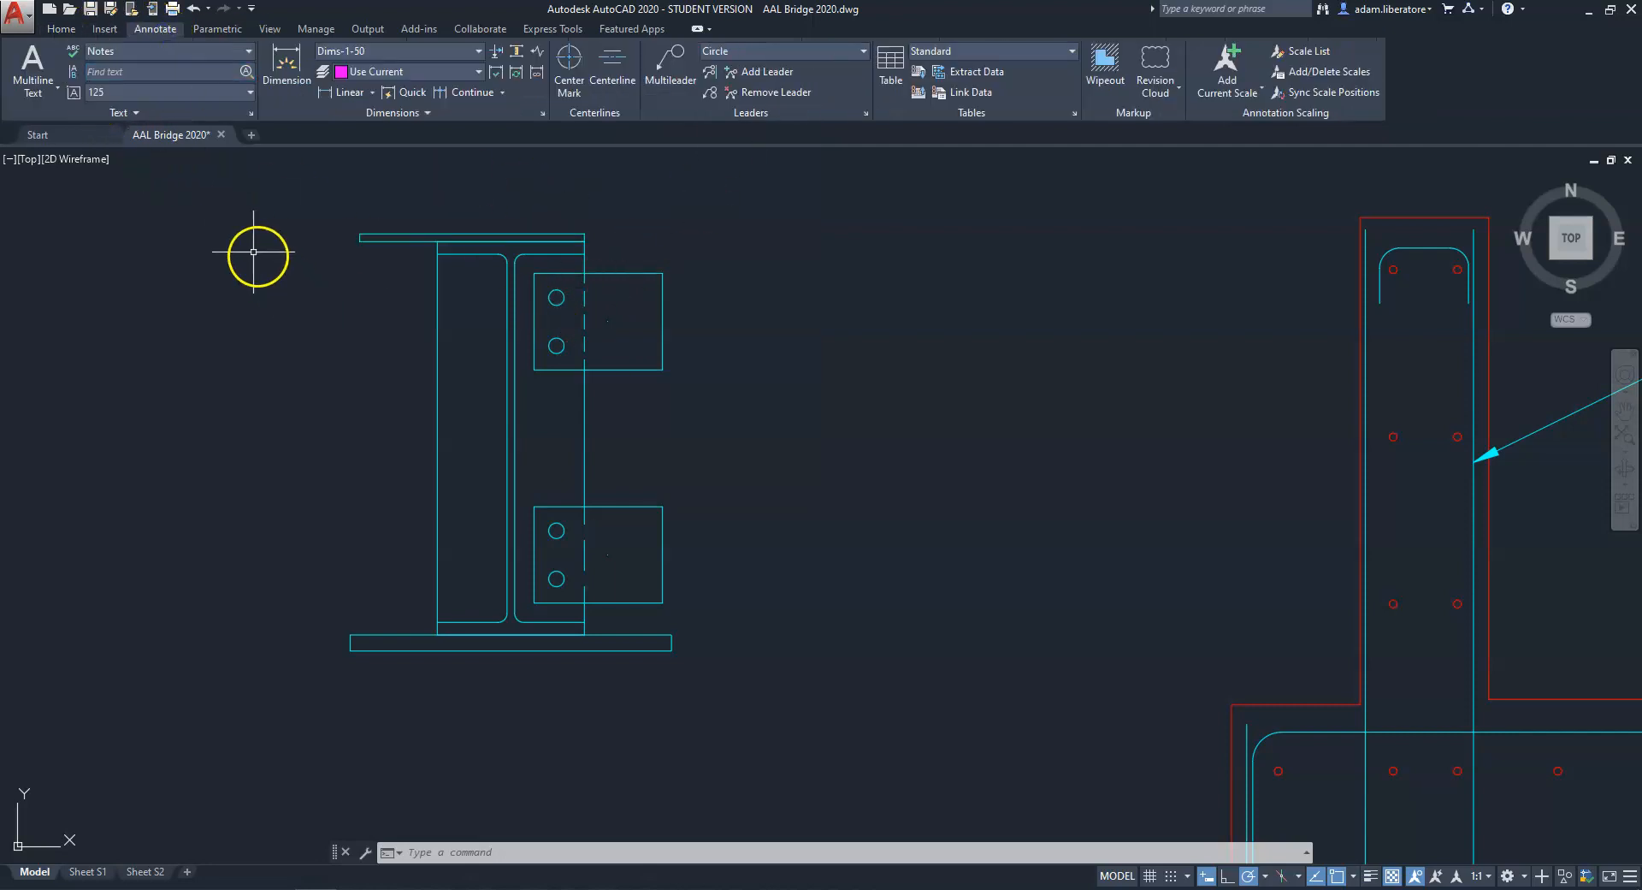
scroll(232, 239, up, 2)
scroll(243, 245, down, 2)
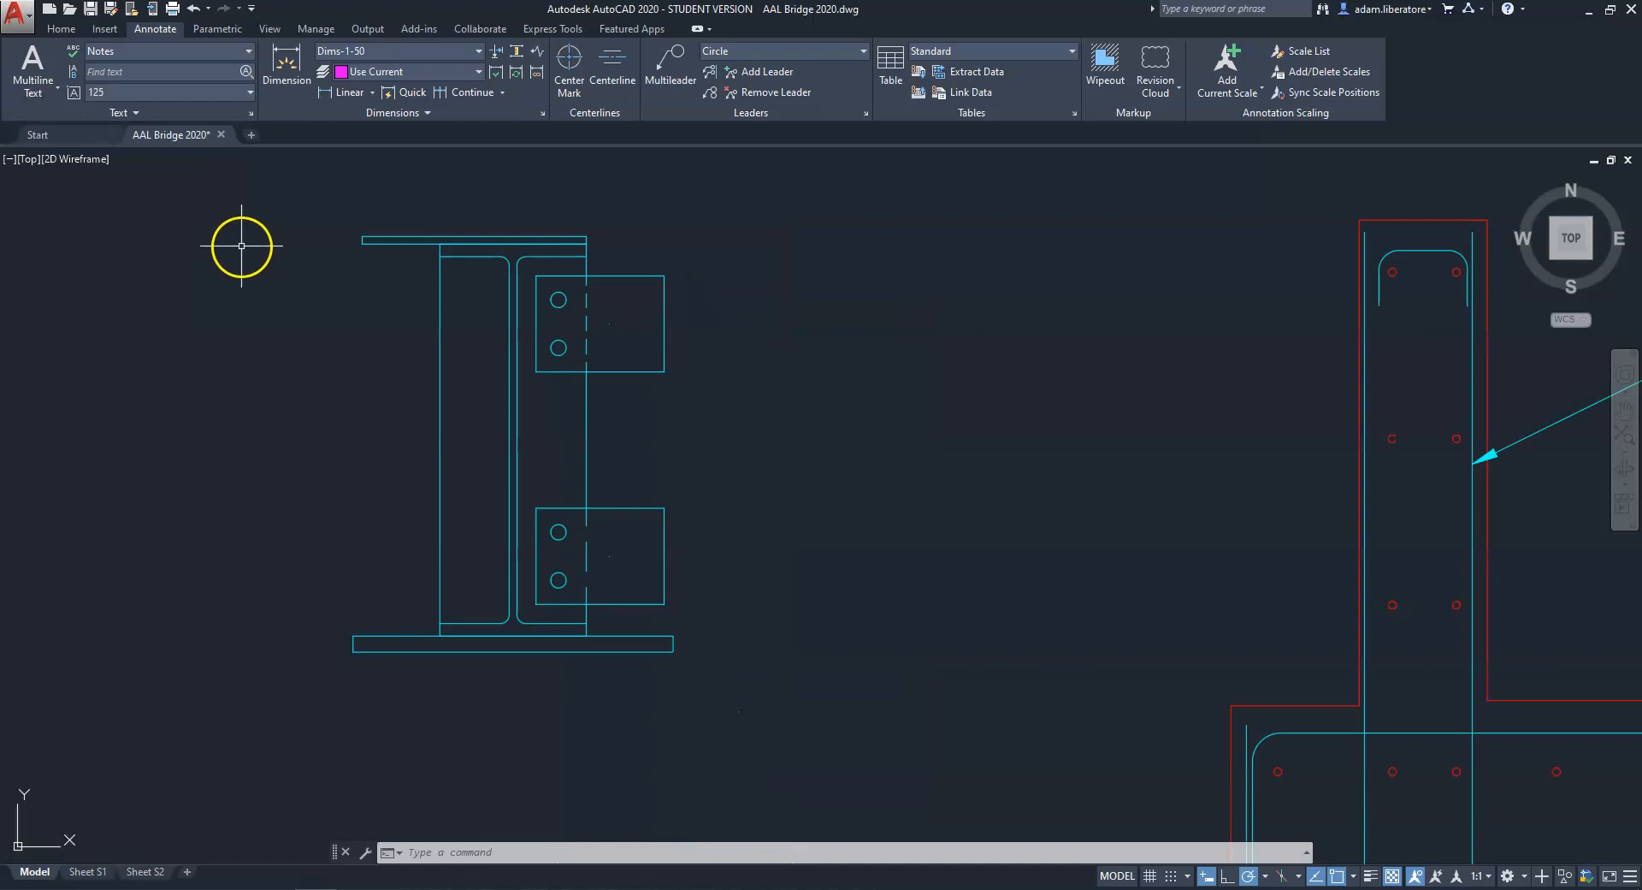
mouse_move(219, 290)
middle_down()
mouse_move(421, 355)
mouse_move(400, 334)
middle_up()
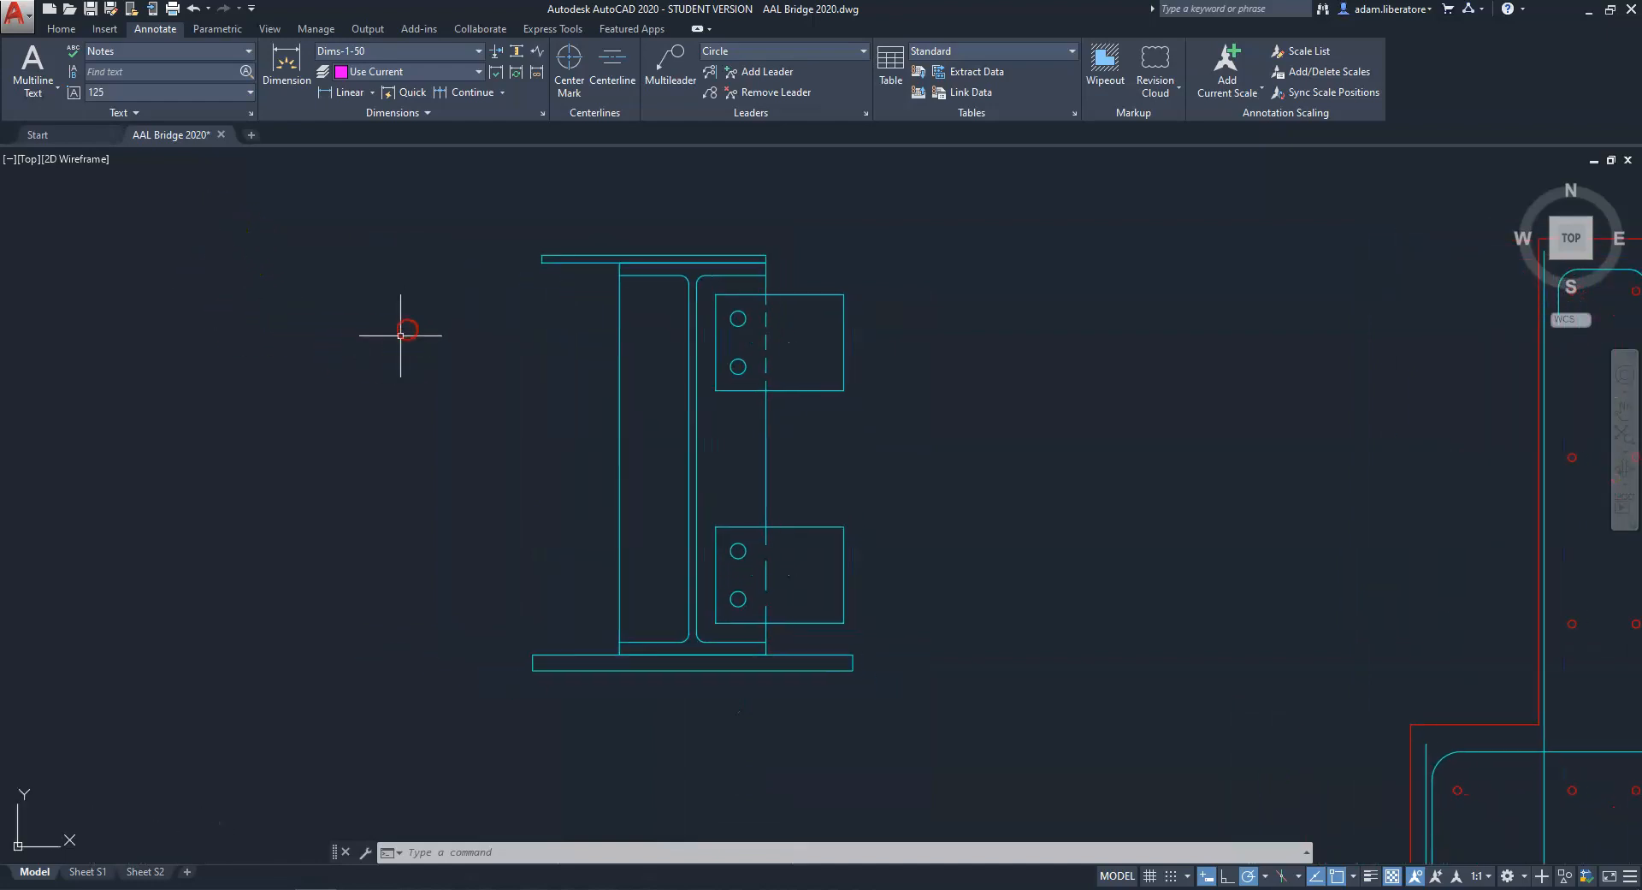
click(567, 60)
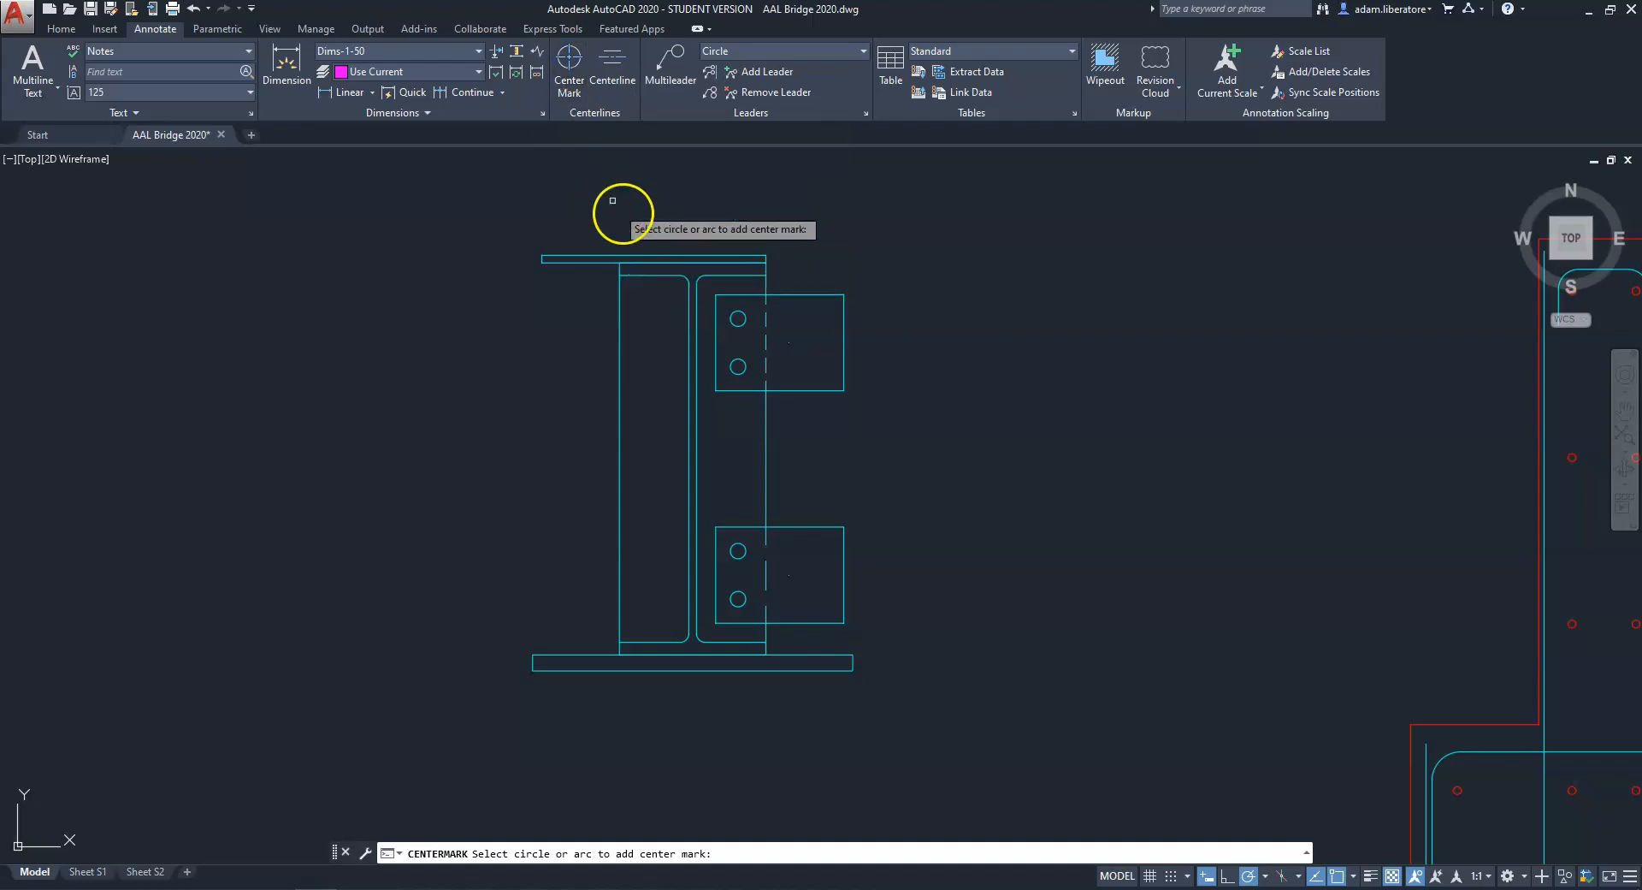
click(733, 318)
scroll(737, 313, up, 8)
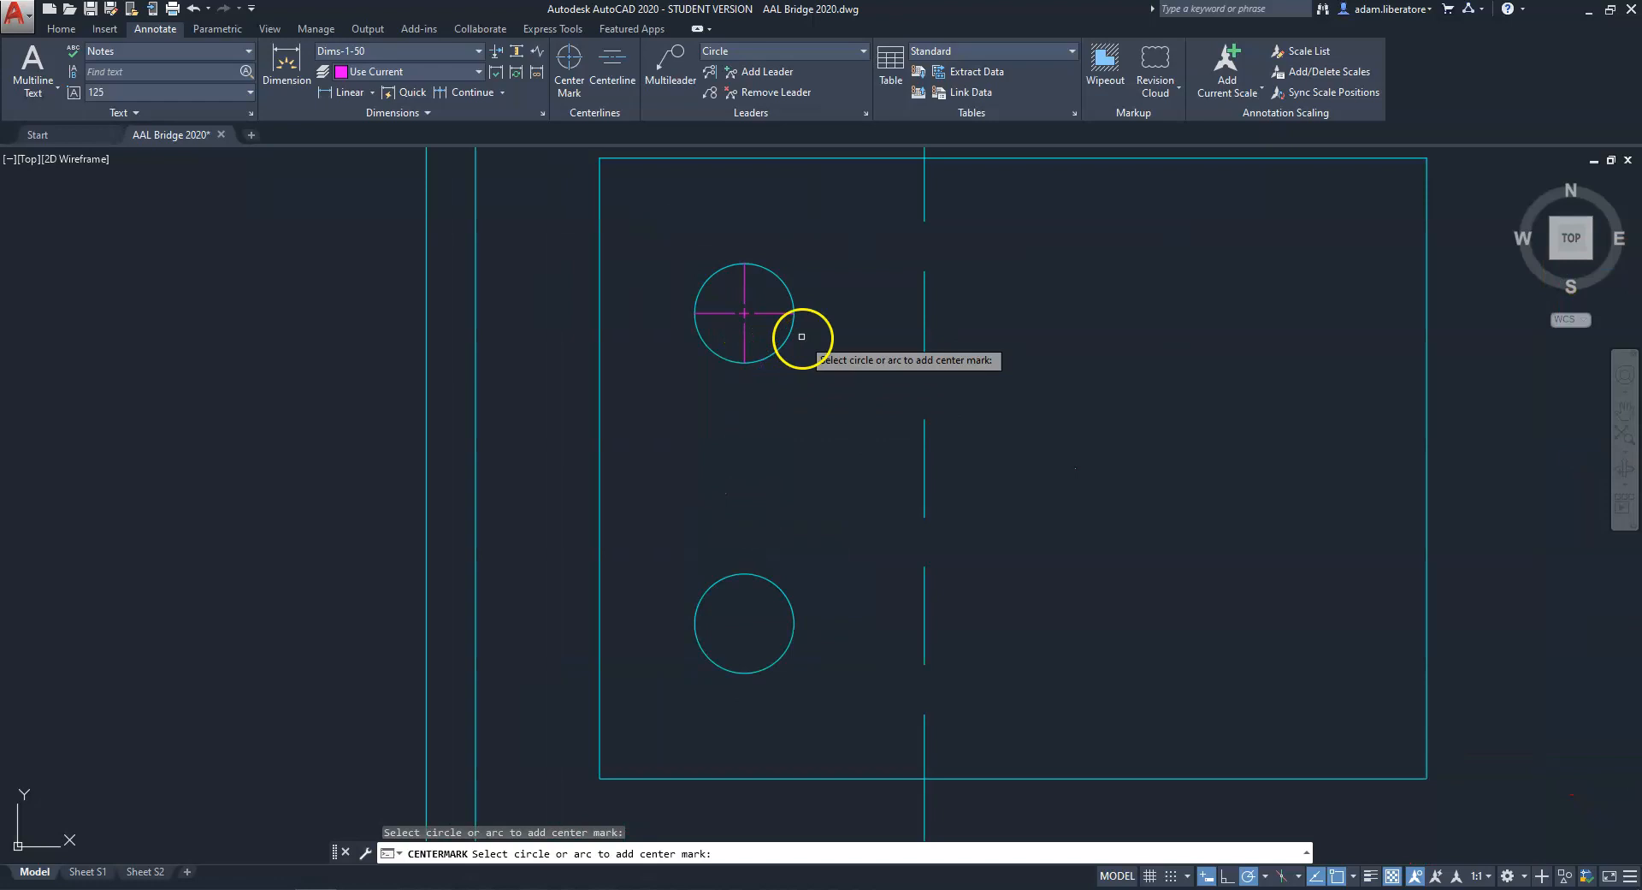
scroll(754, 315, up, 4)
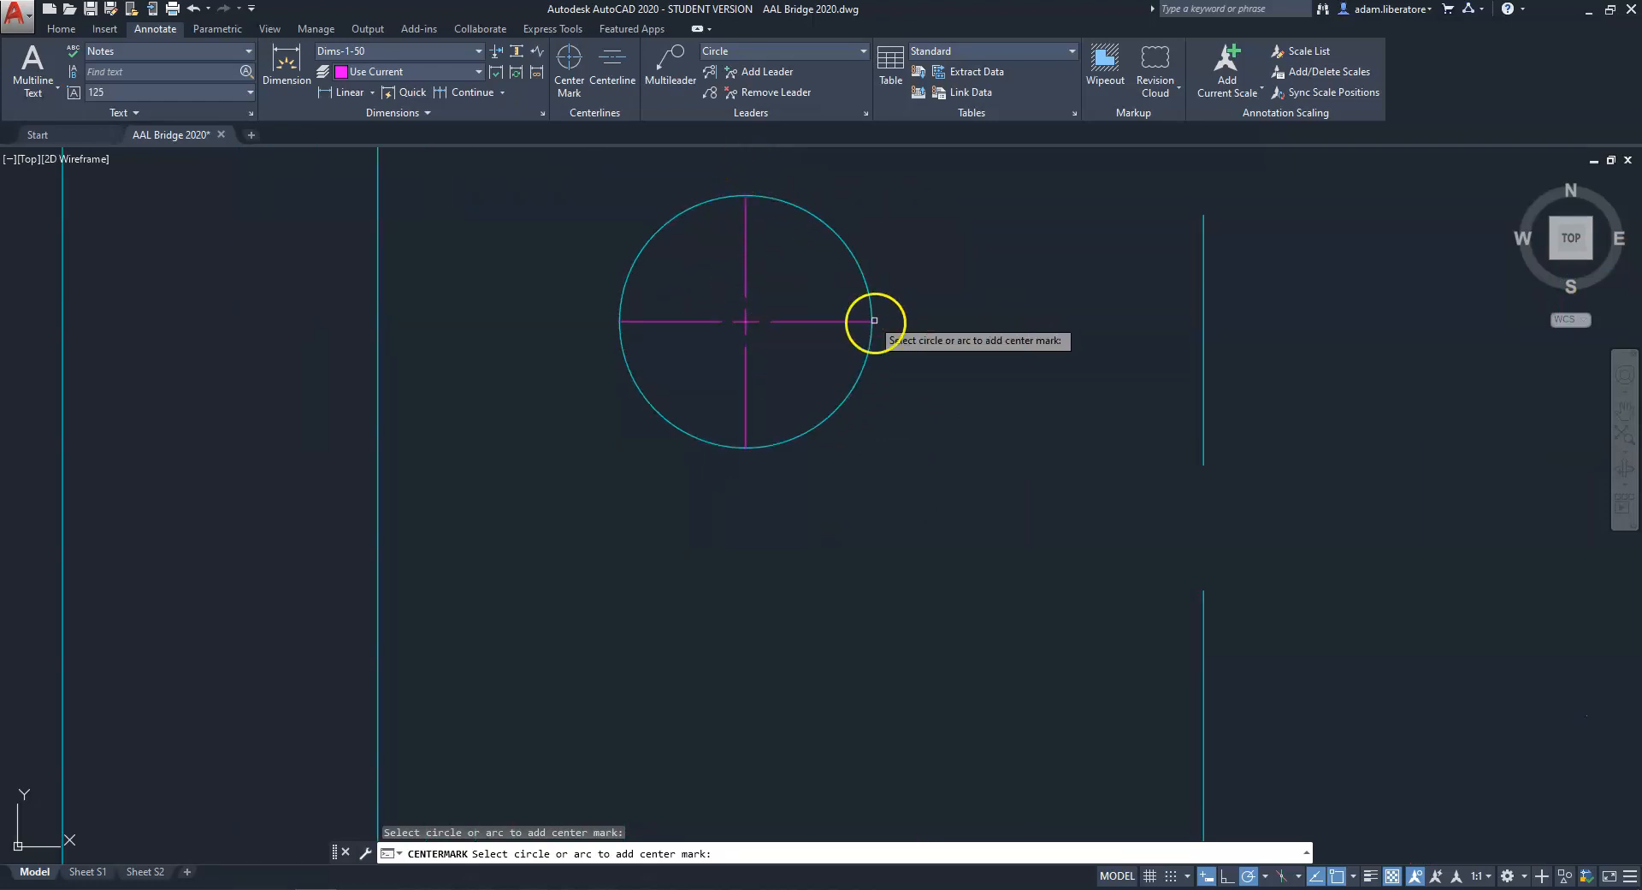
scroll(743, 332, down, 4)
click(720, 682)
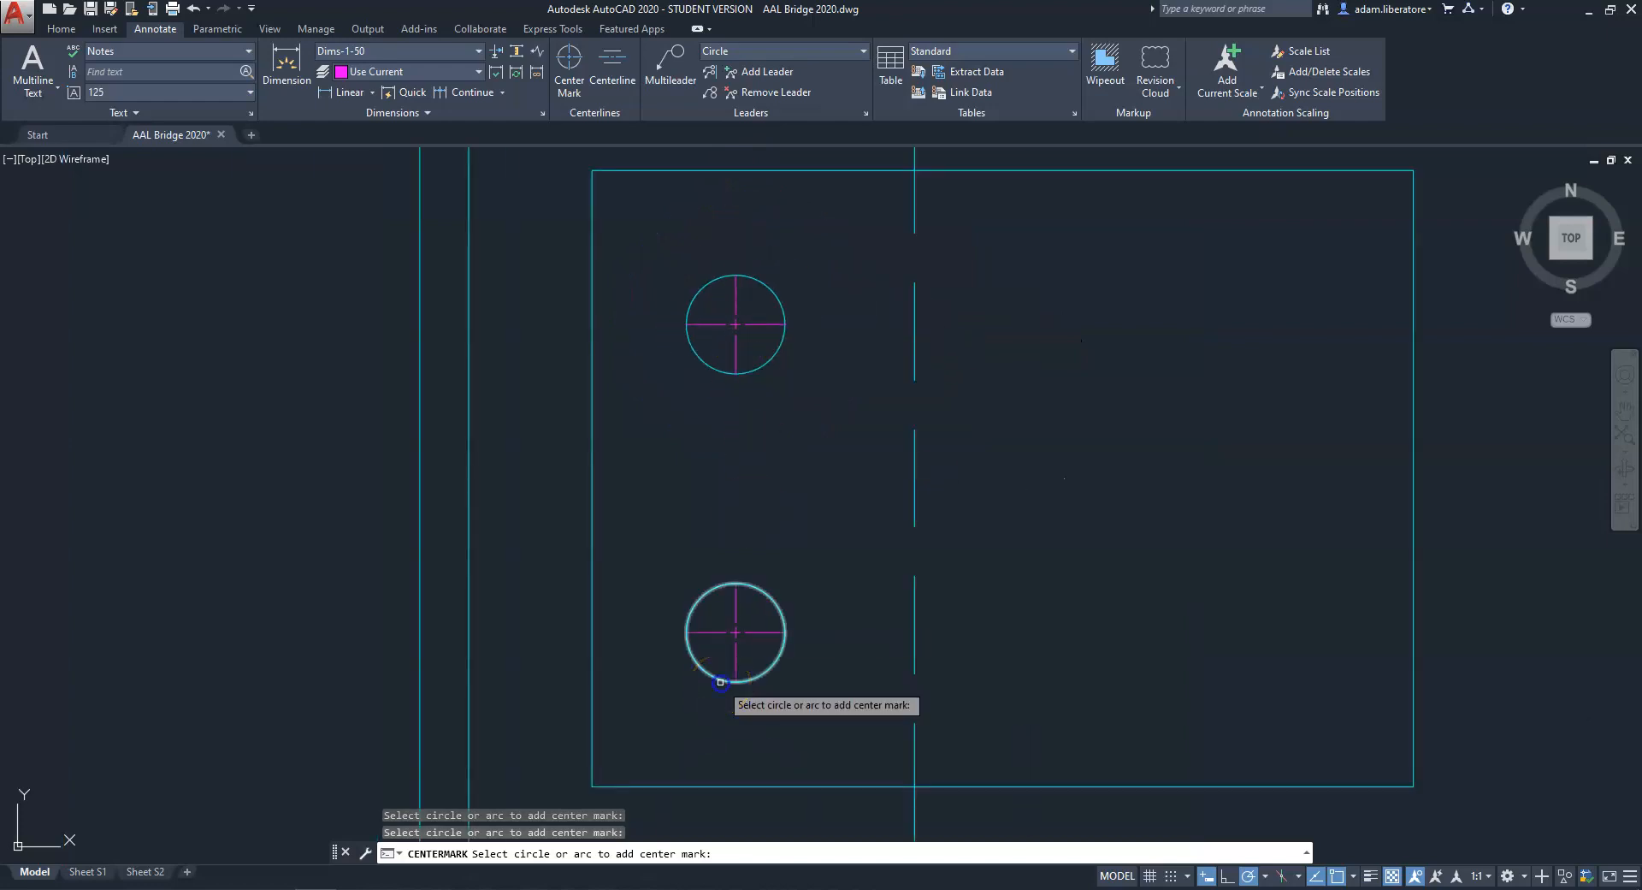
Add center marks to the two bolt holes in the beam detail's lower plate.
scroll(740, 573, down, 4)
middle_drag(733, 587, 758, 298)
scroll(728, 622, down, 2)
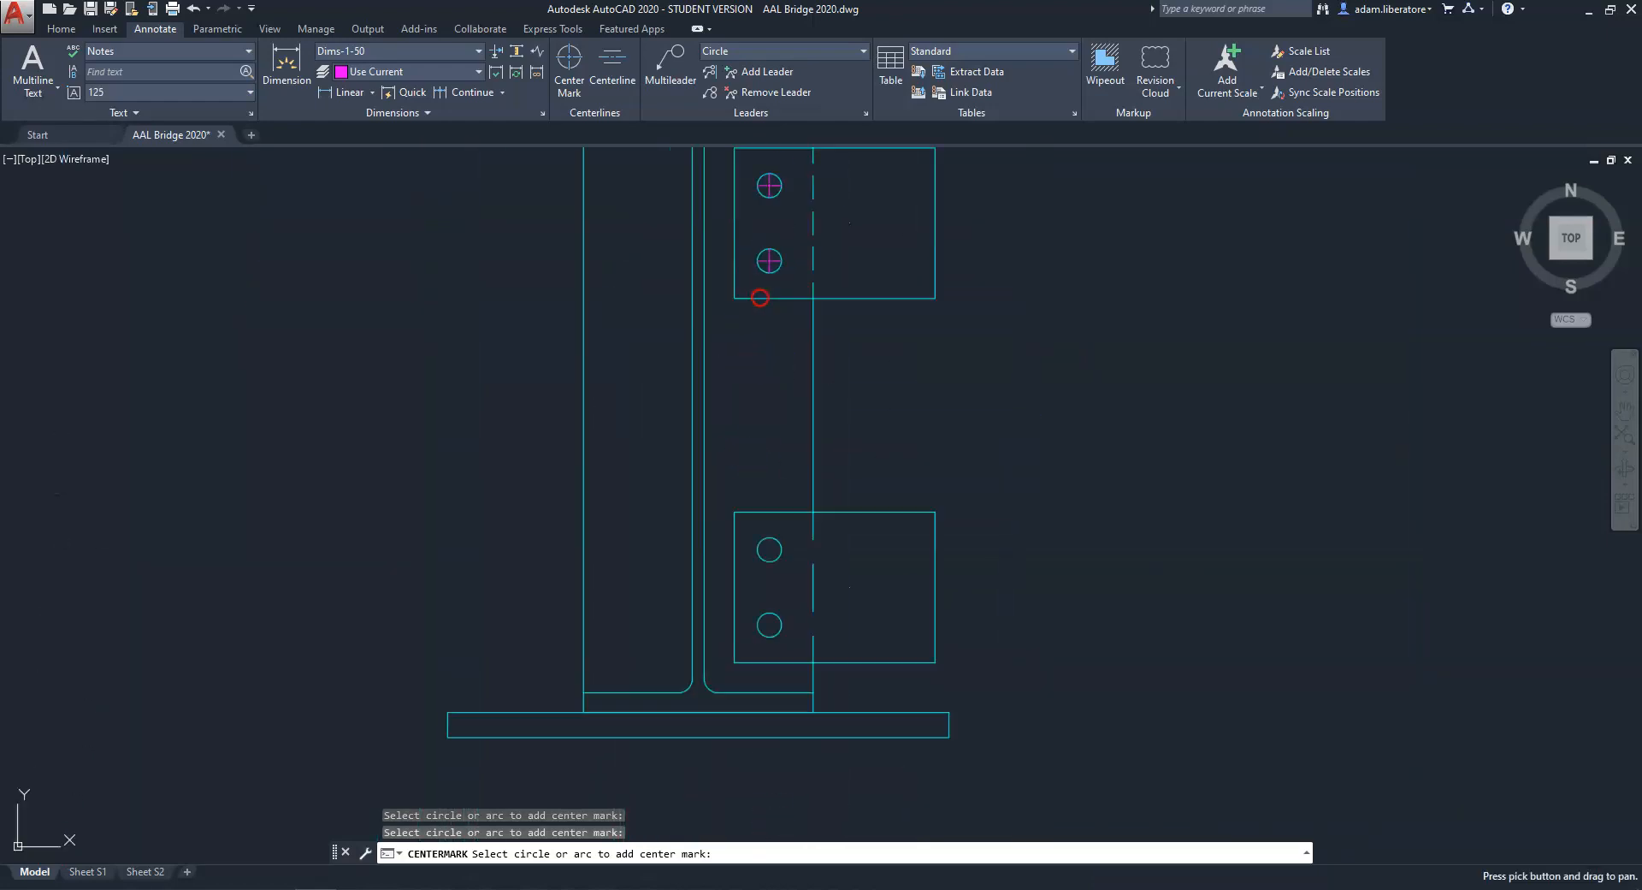
scroll(754, 572, up, 2)
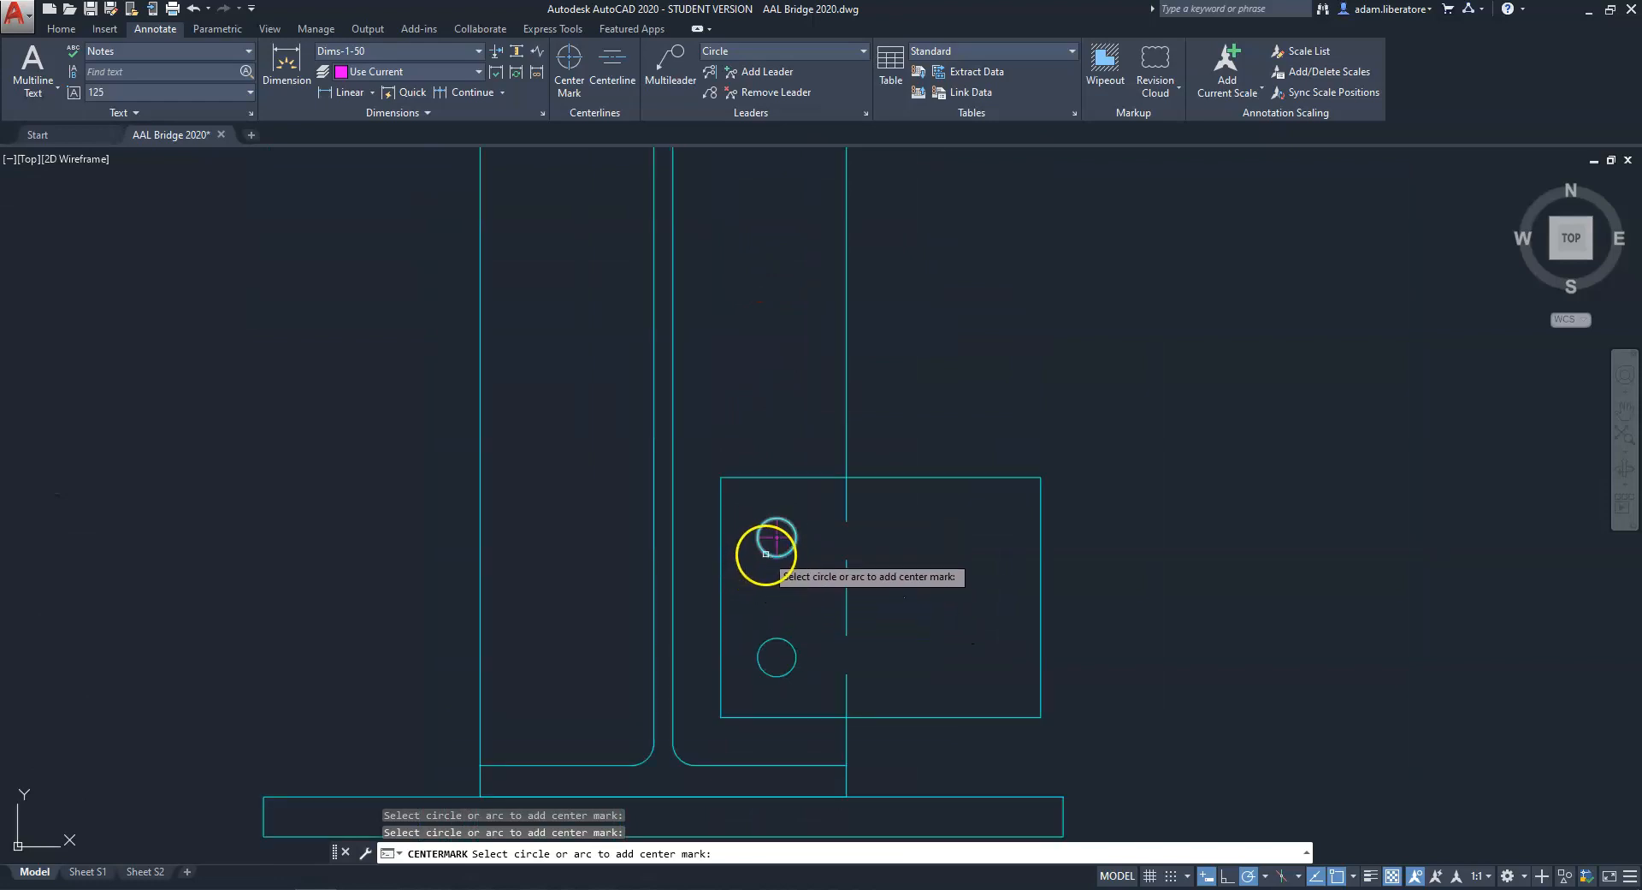
click(764, 554)
click(778, 642)
scroll(720, 449, down, 2)
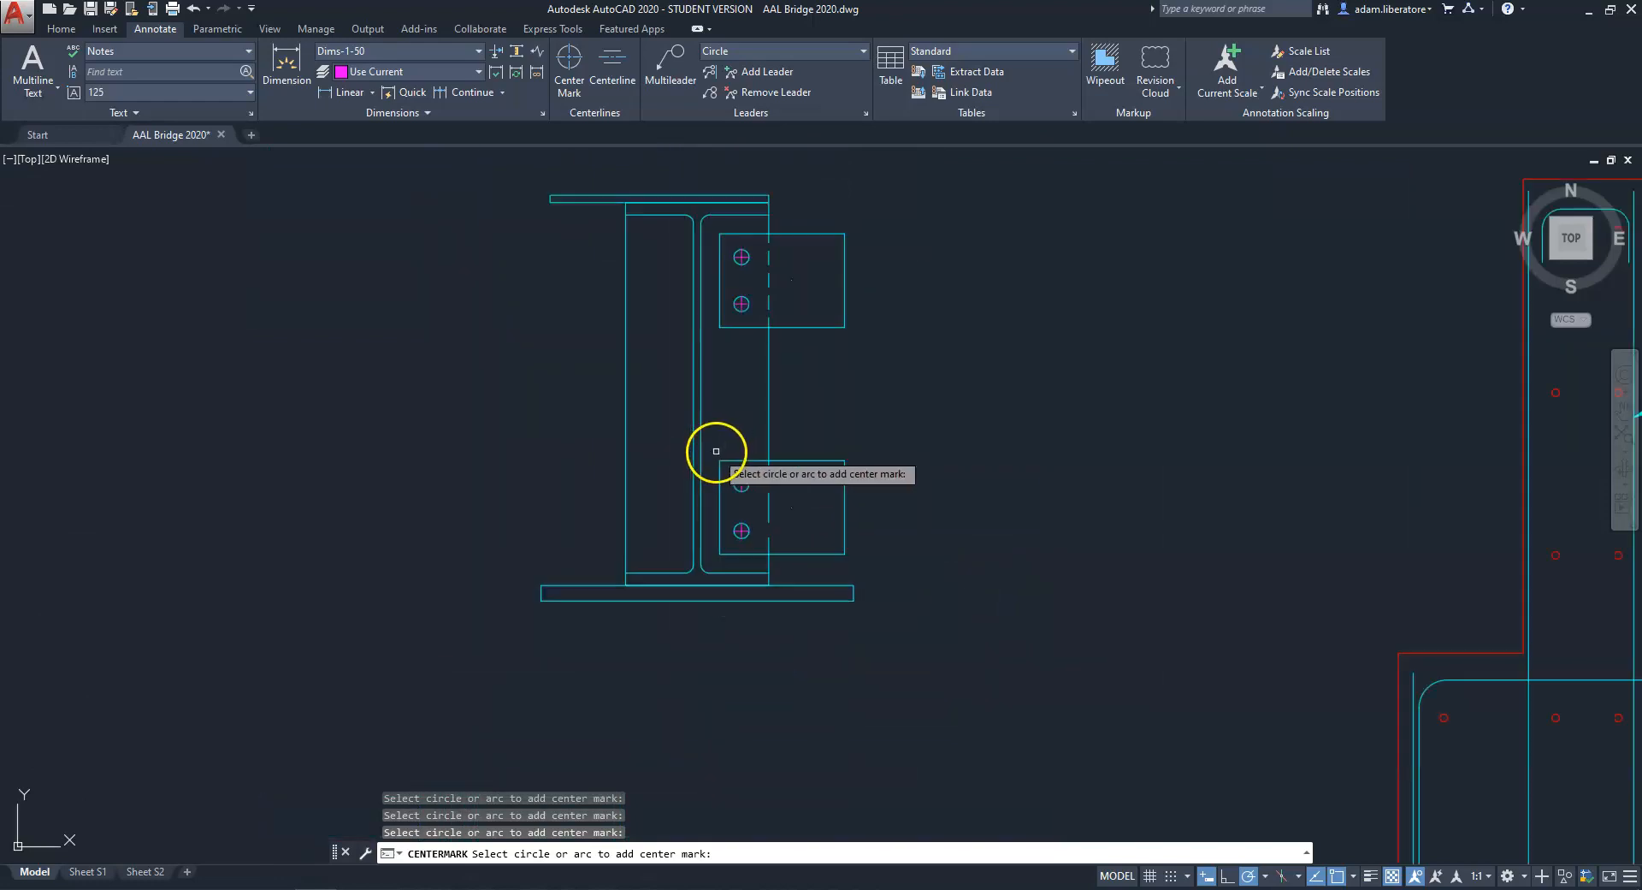
Add a centerline between the two vertical web lines of the beam detail.
middle_drag(693, 342, 645, 435)
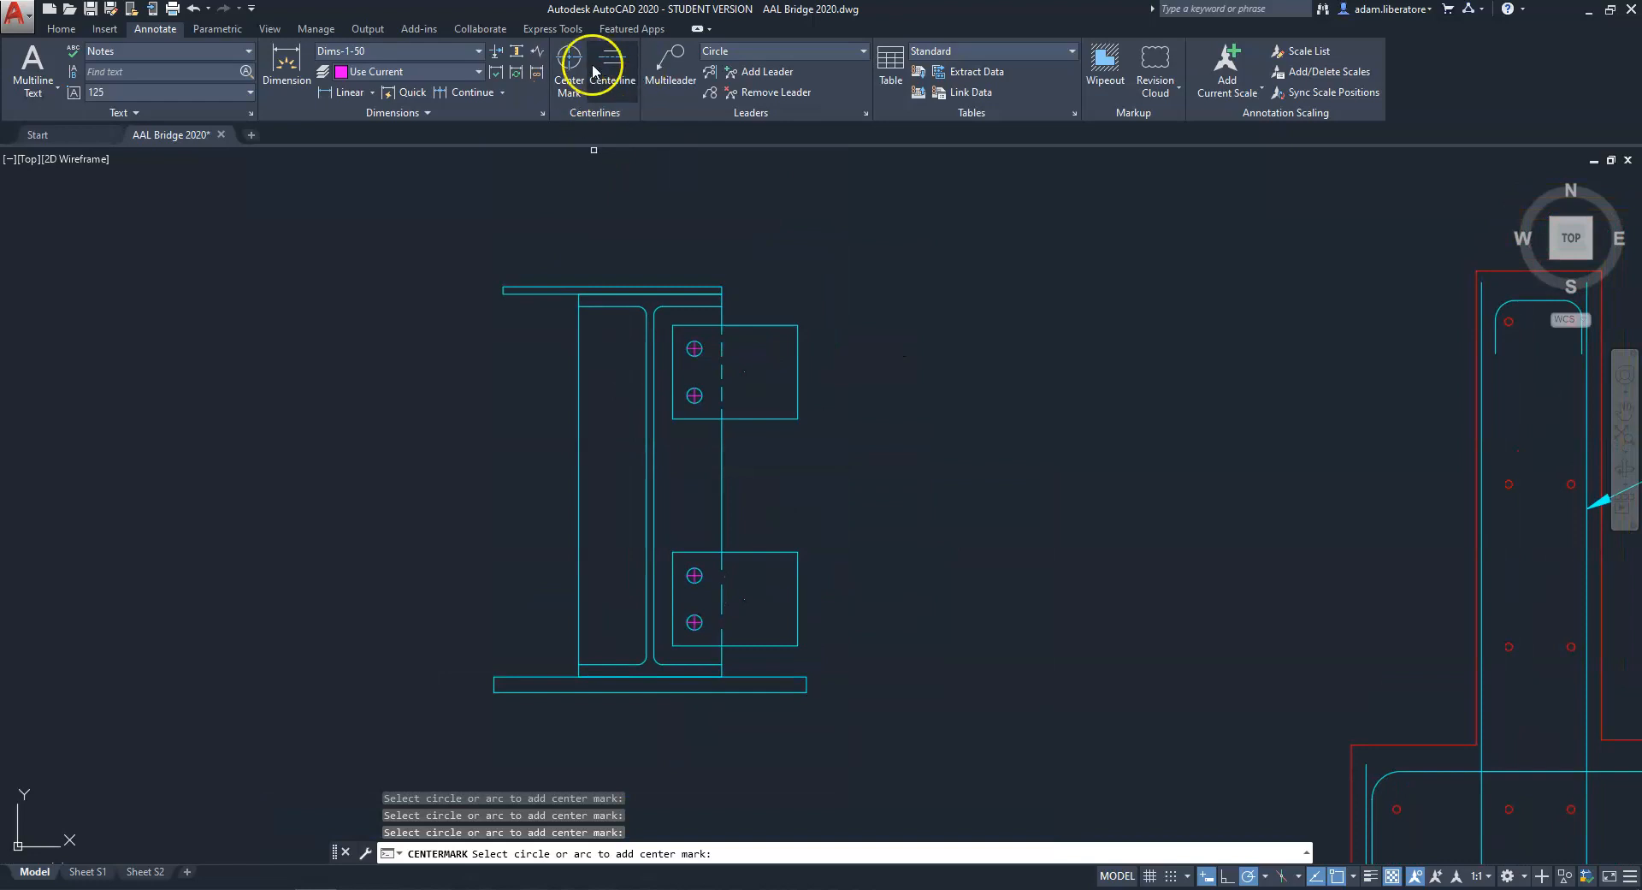
click(619, 77)
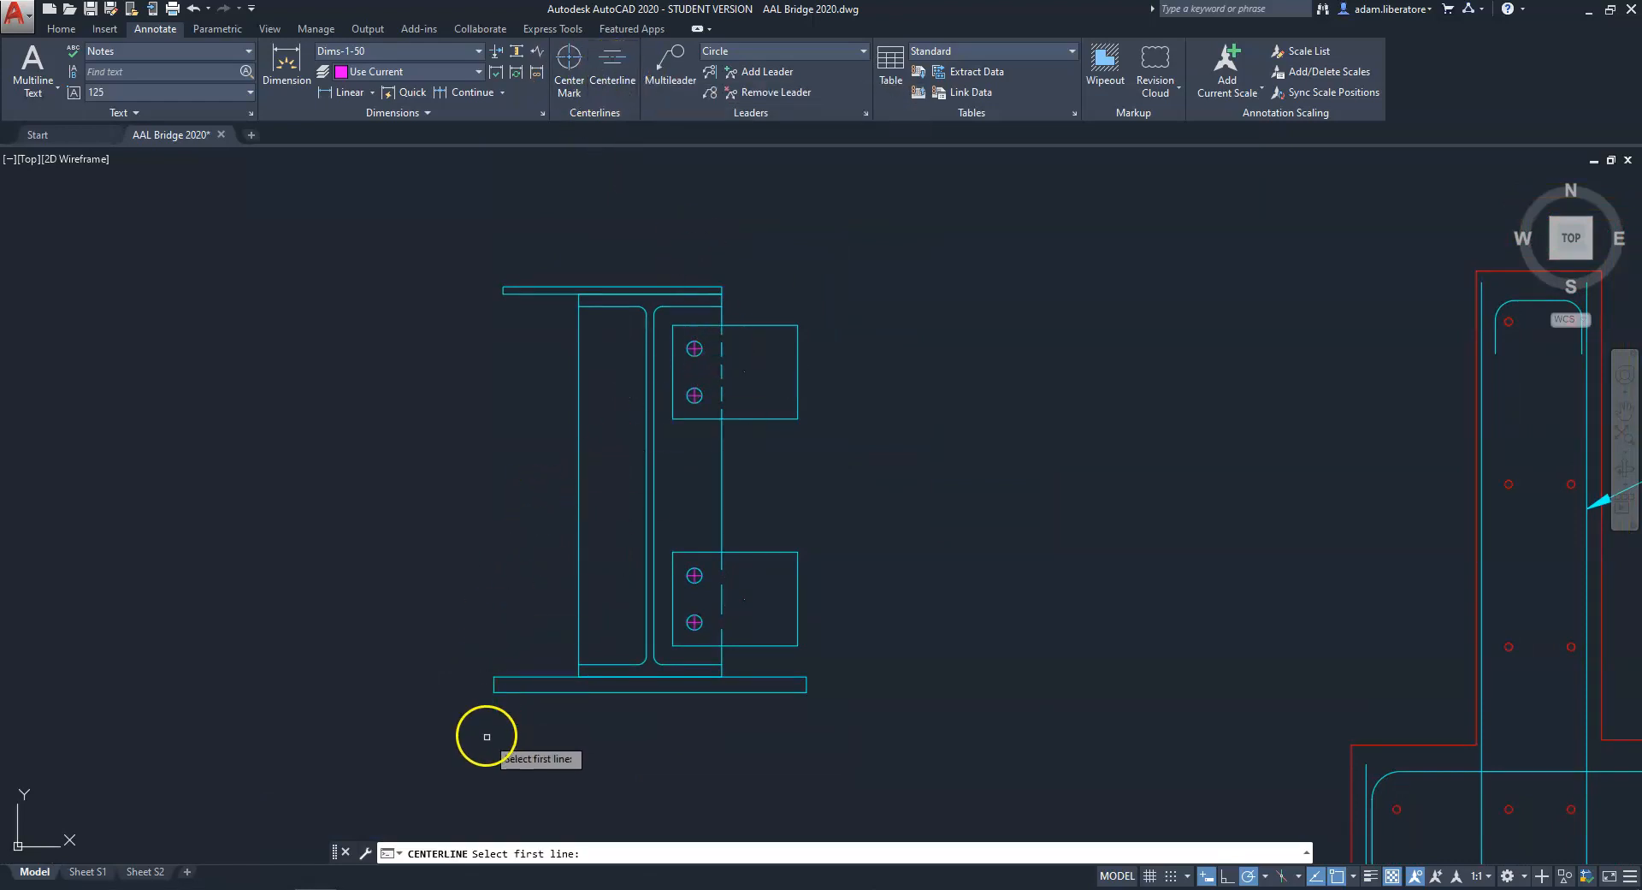
click(645, 403)
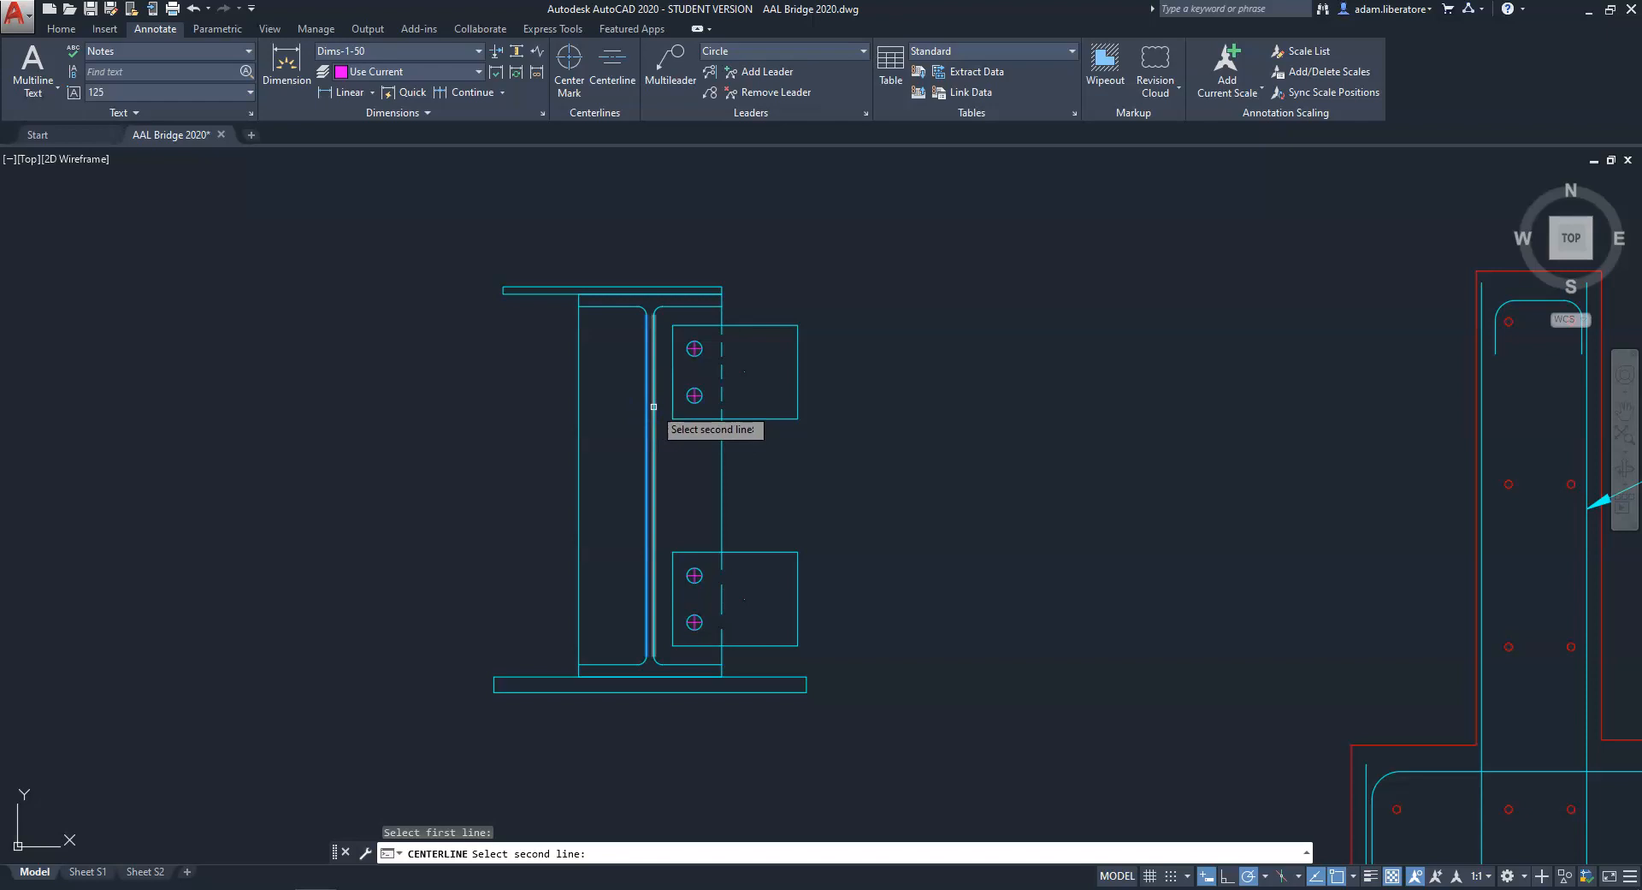
click(654, 407)
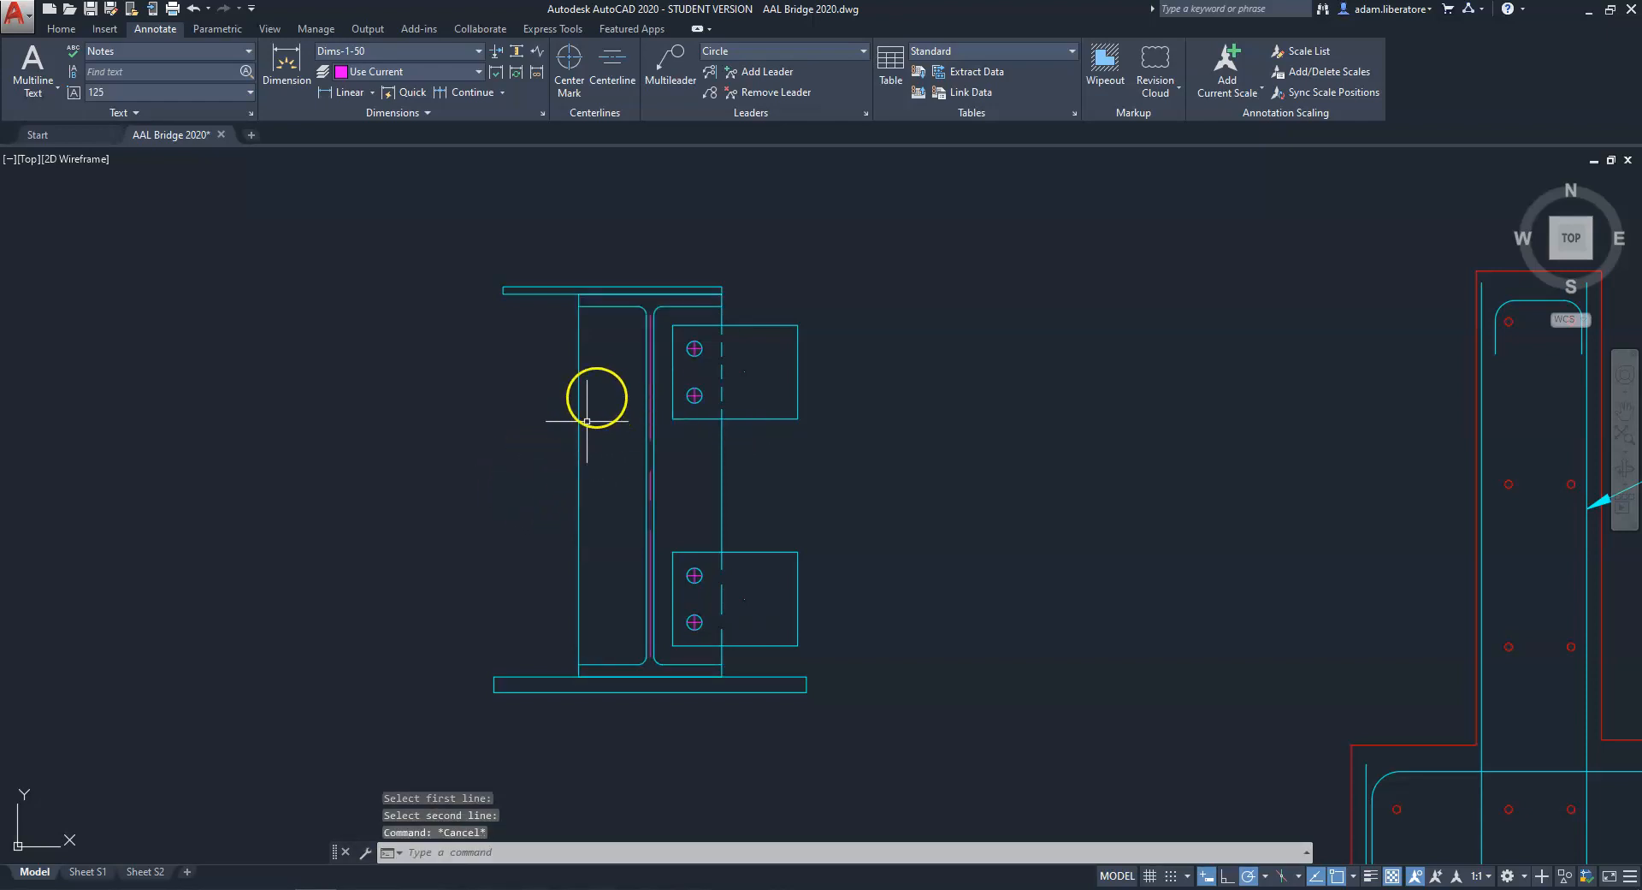
Extend the upper end of the web centerline to above the beam's top plate.
scroll(653, 337, up, 3)
scroll(664, 447, down, 3)
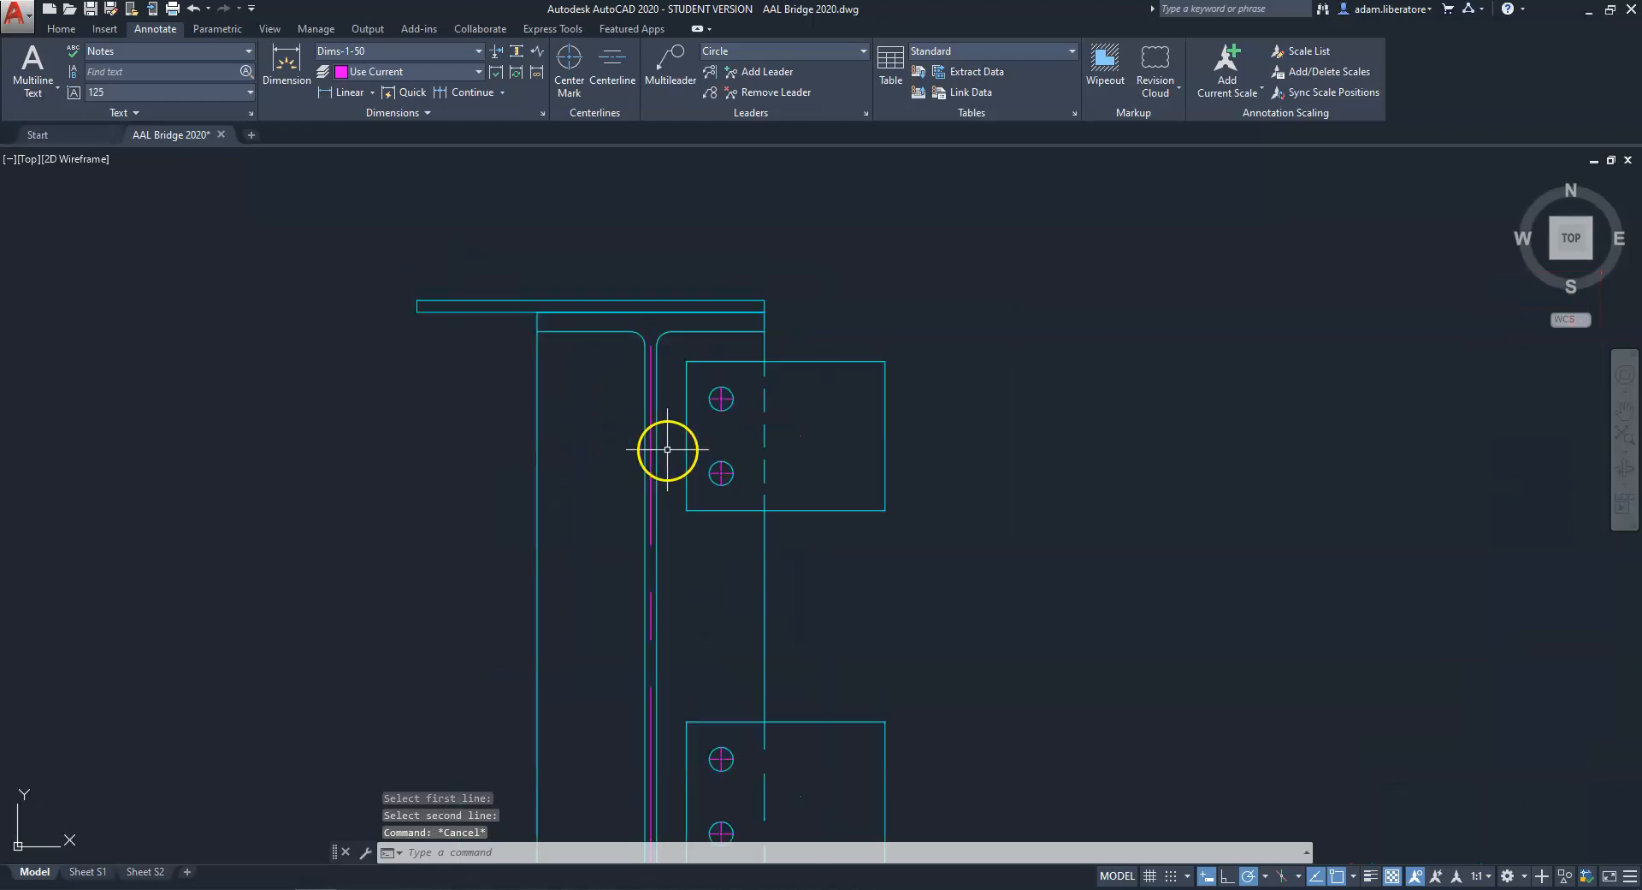
scroll(655, 394, up, 5)
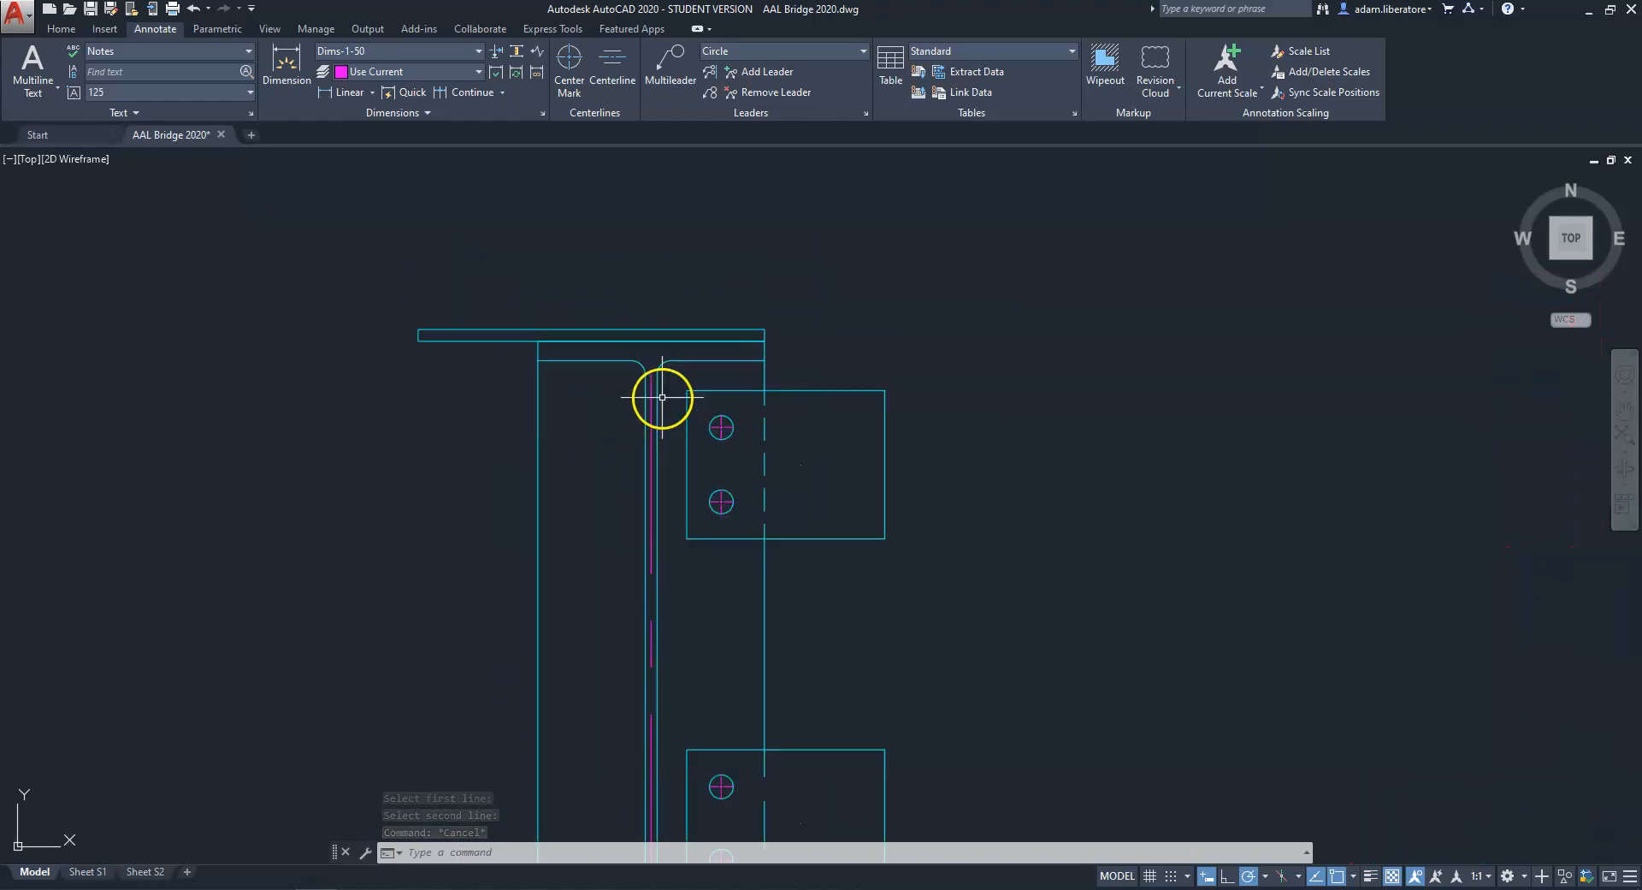
click(628, 363)
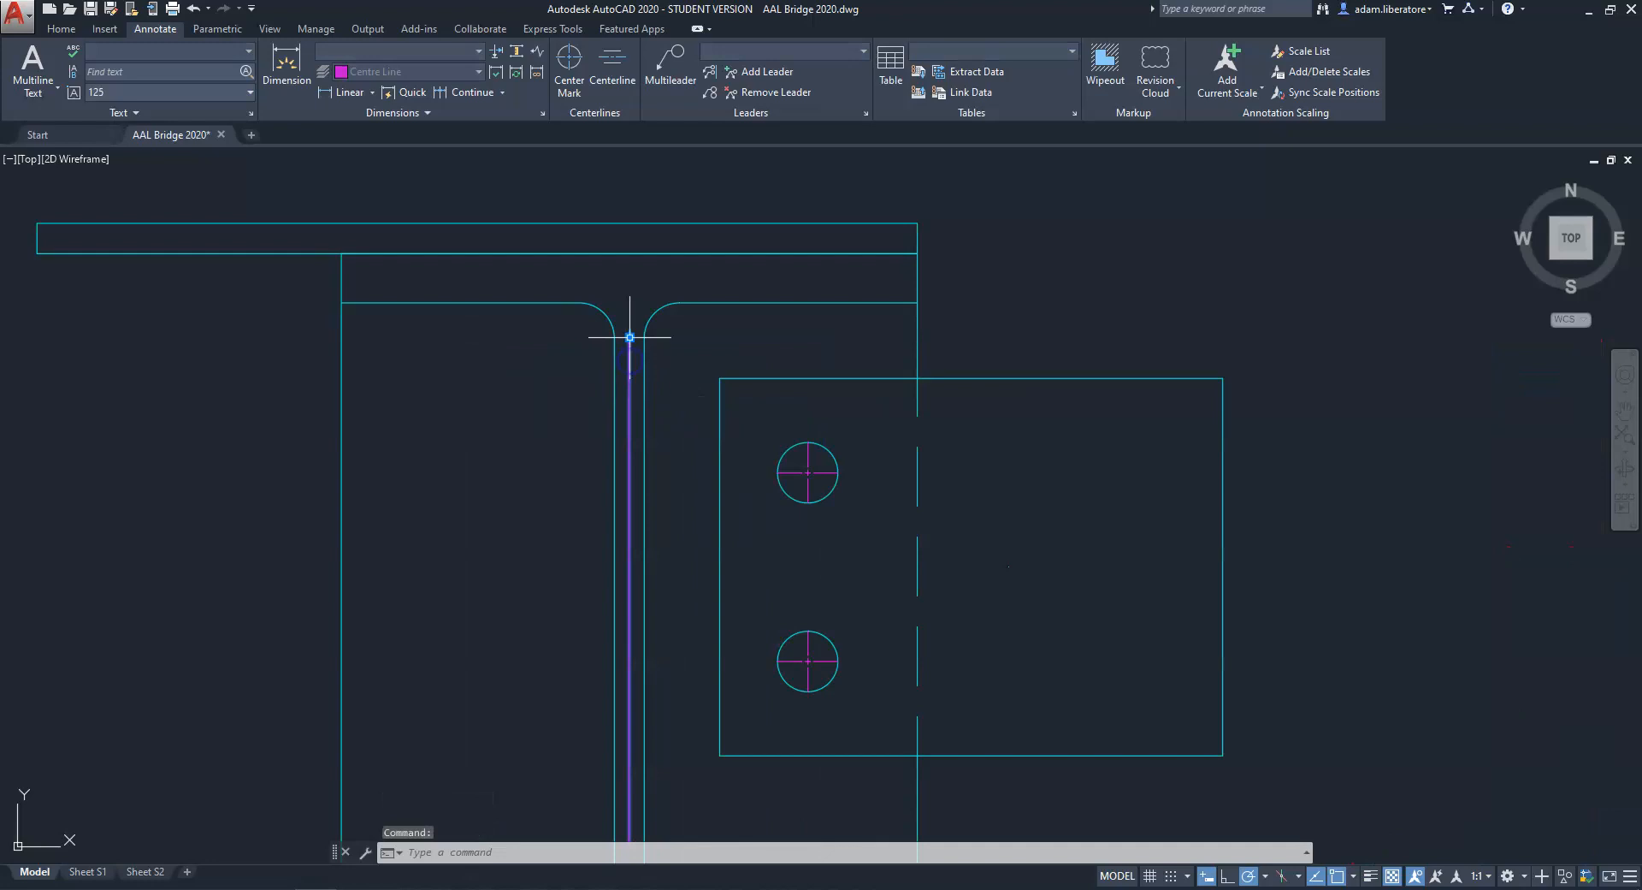
click(628, 337)
click(604, 165)
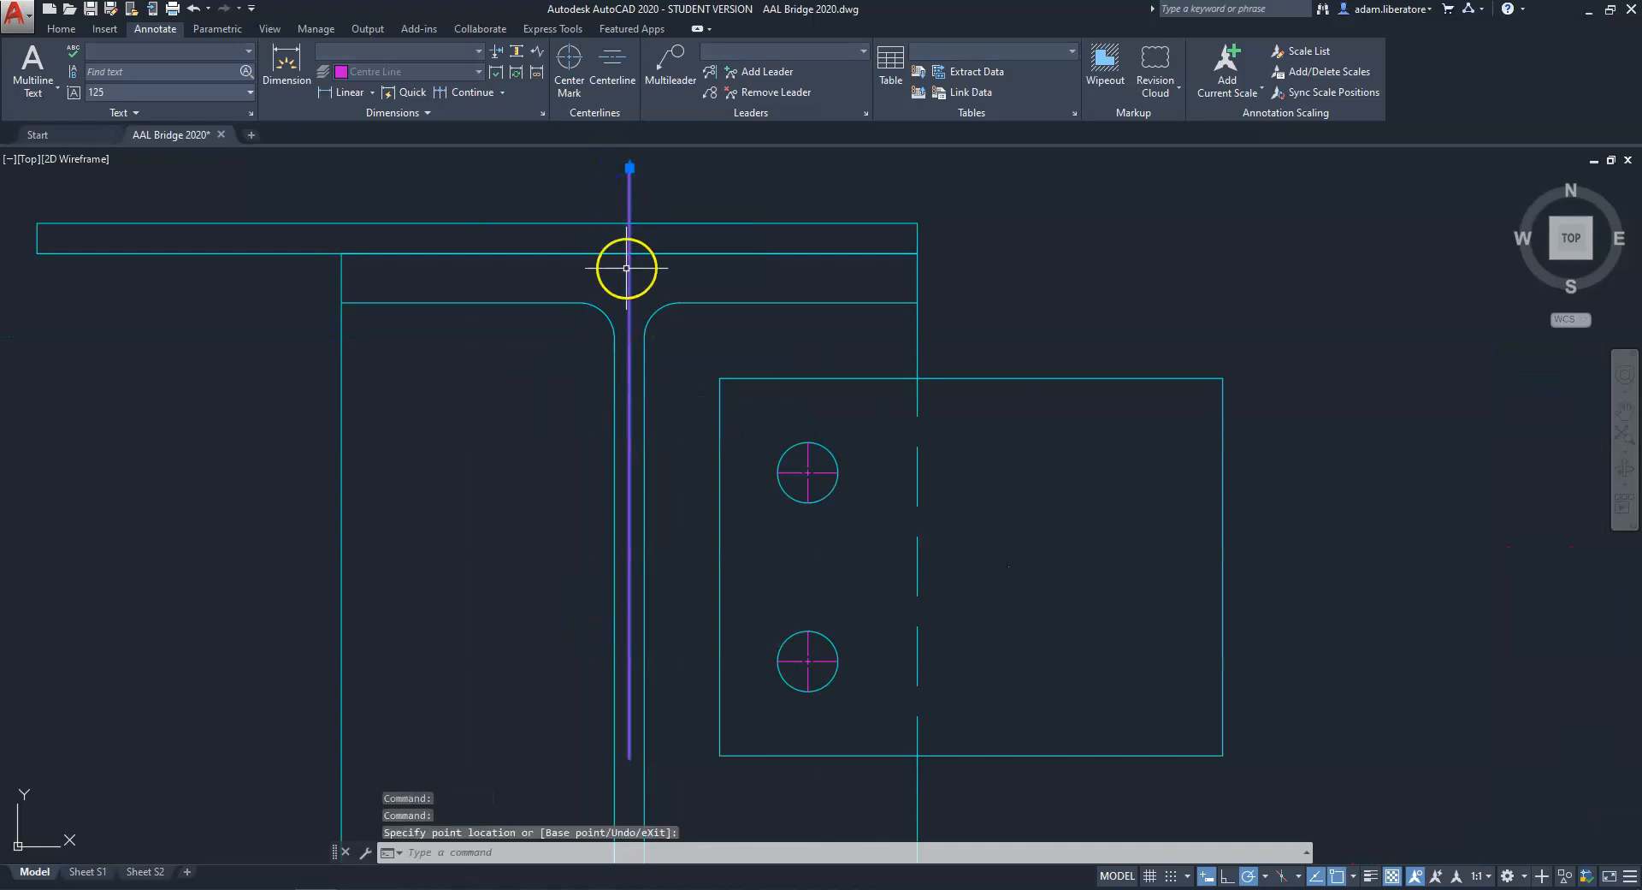
Extend the lower end of the web centerline to below the beam's bottom plate.
scroll(627, 270, down, 5)
scroll(633, 652, up, 2)
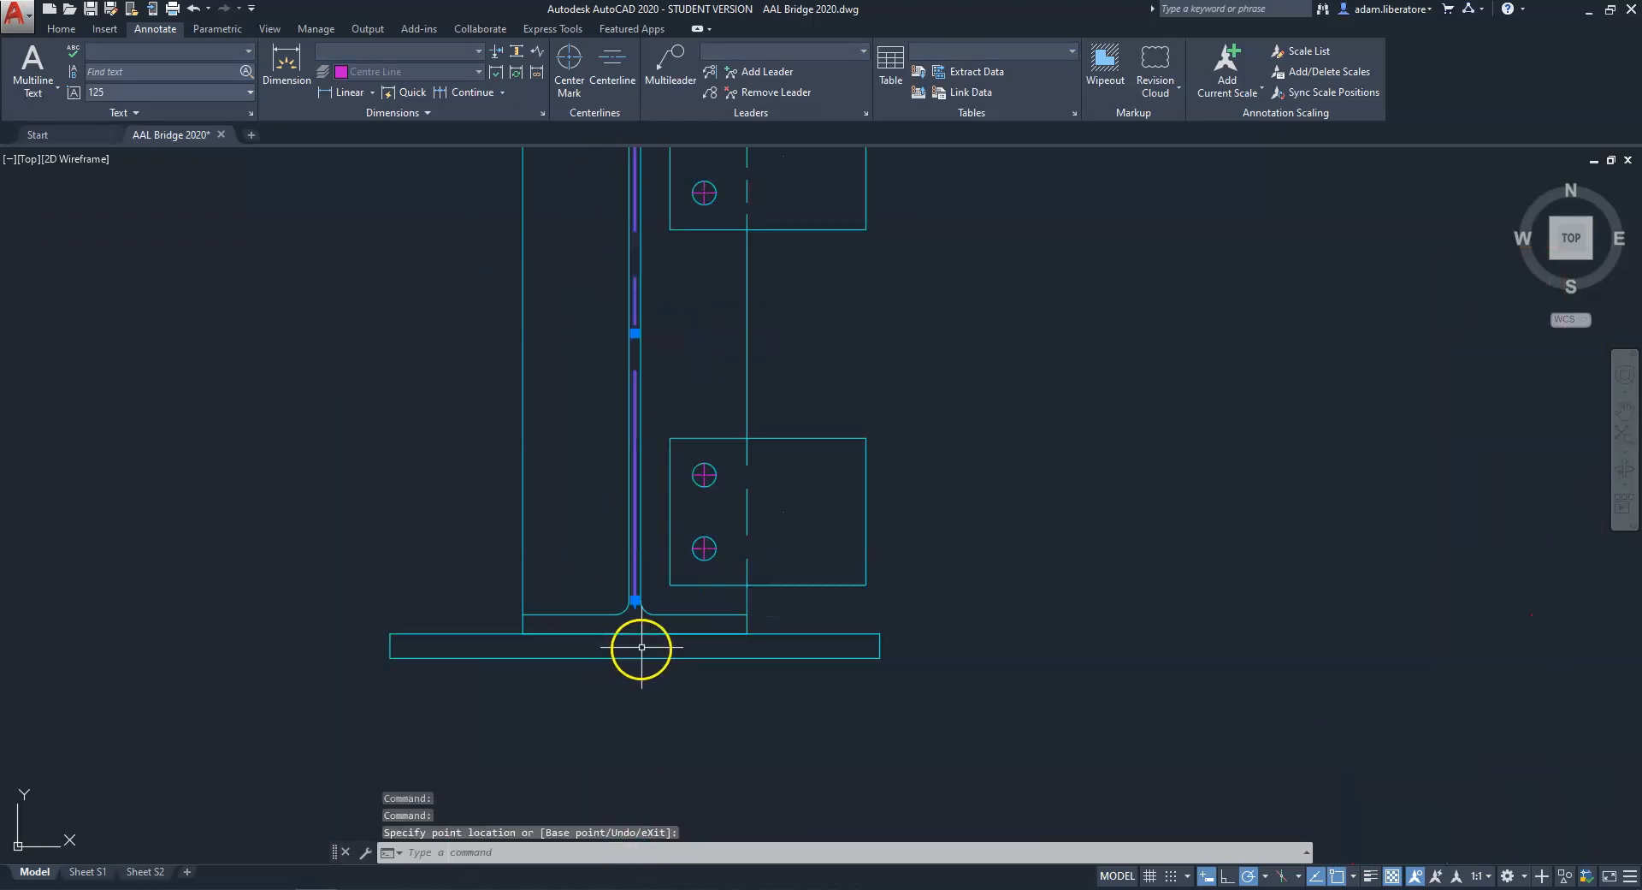
click(634, 603)
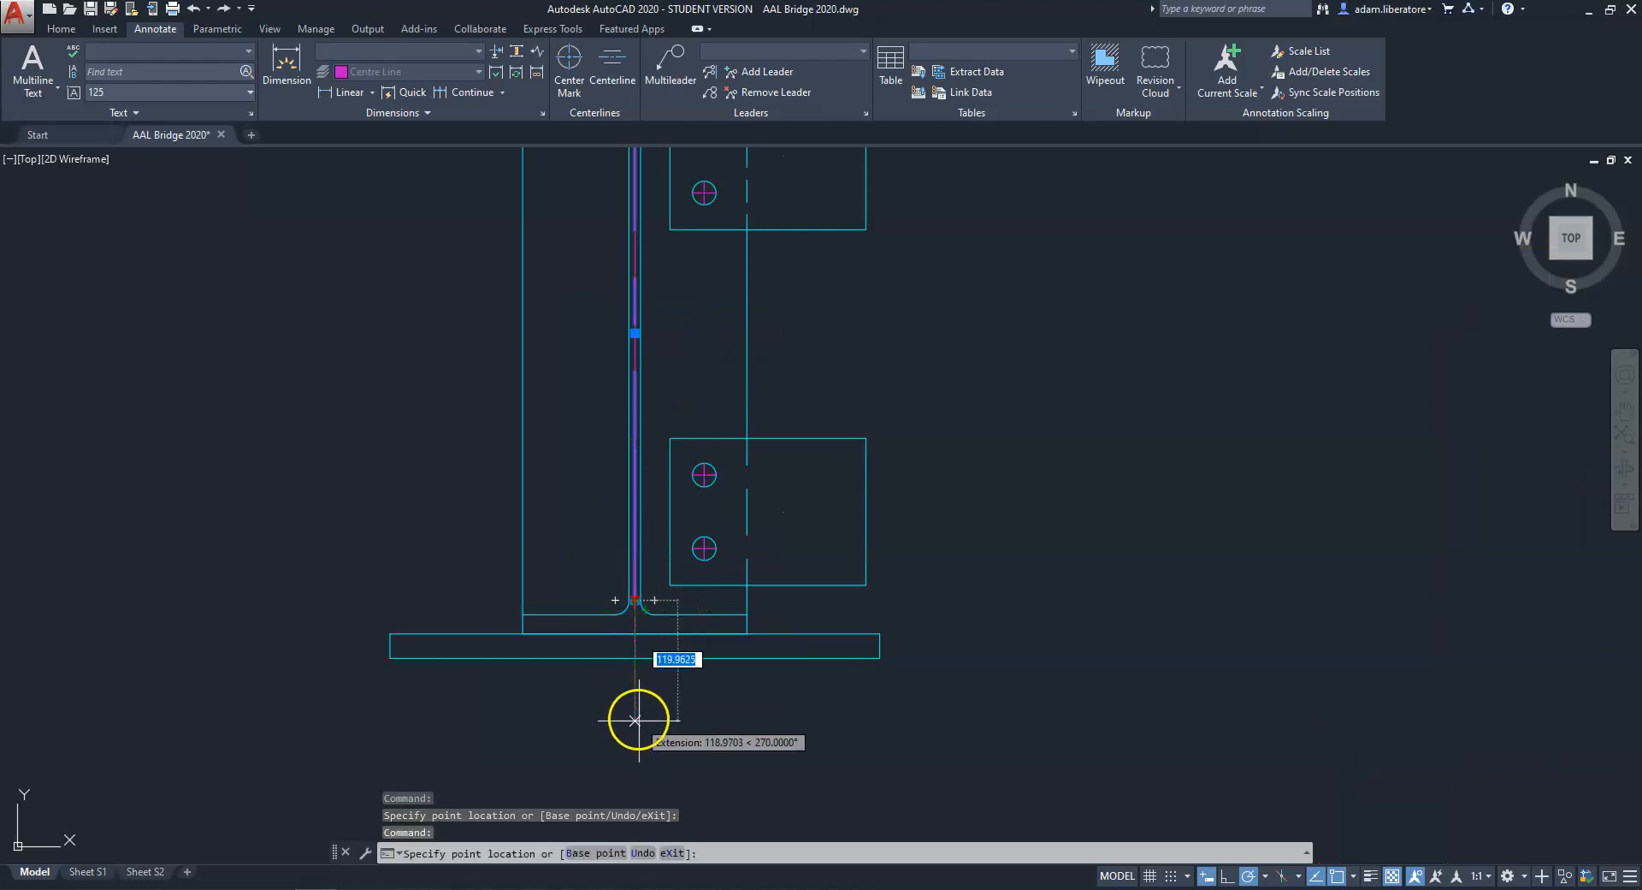
key(Escape)
Draw a vertical breakline along the left end of the bottom plate, past both plates, with the break symbol at its midpoint.
scroll(784, 567, down, 2)
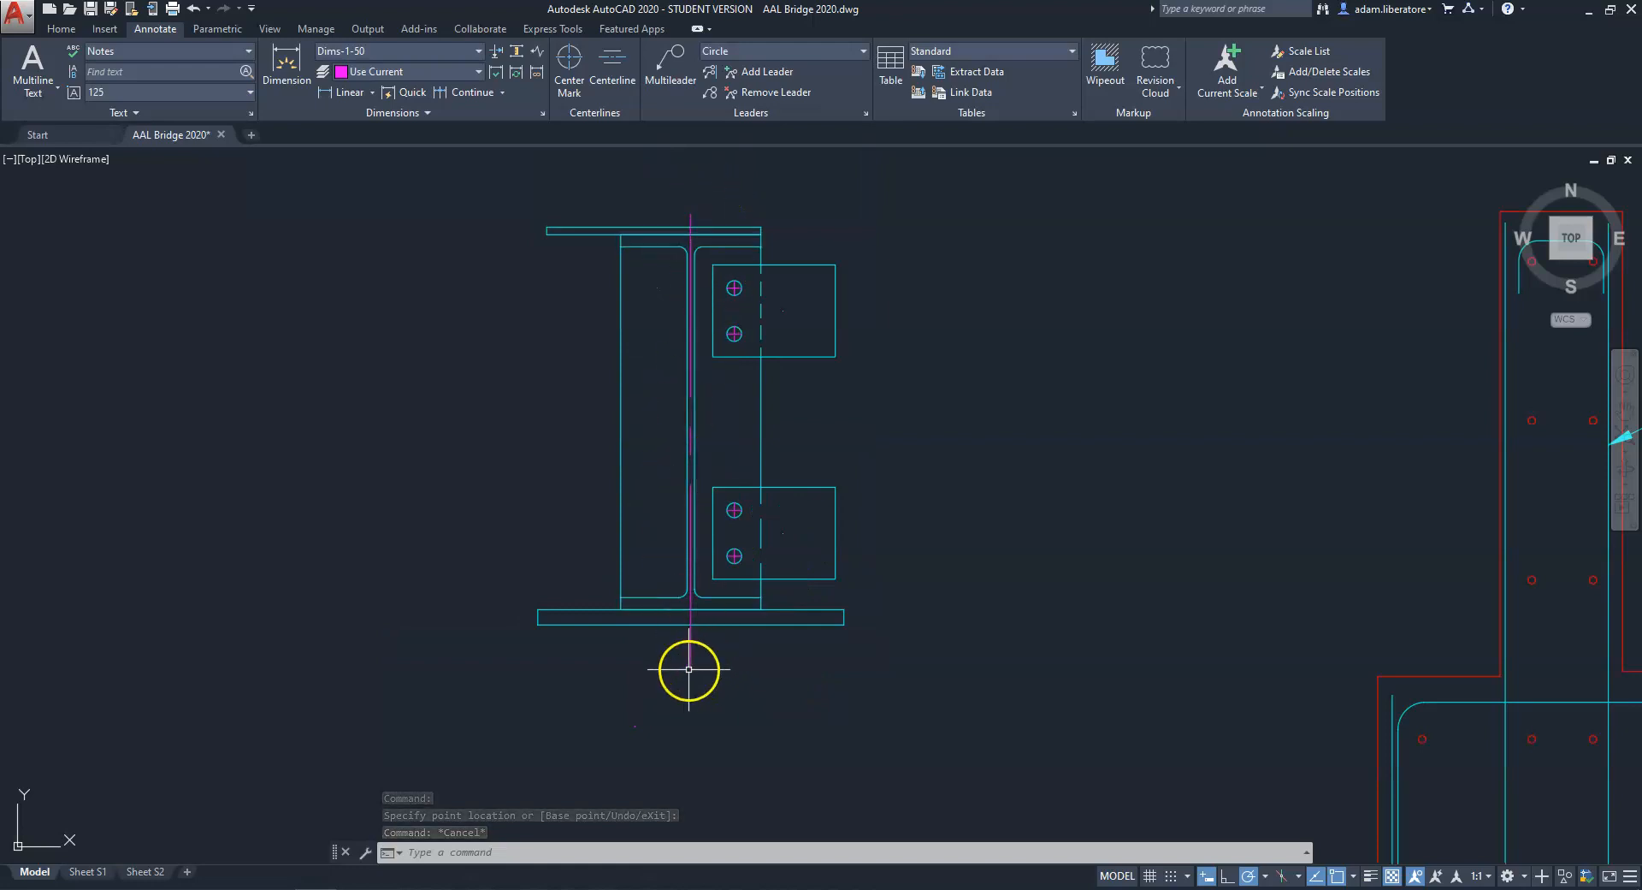
middle_drag(524, 364, 565, 409)
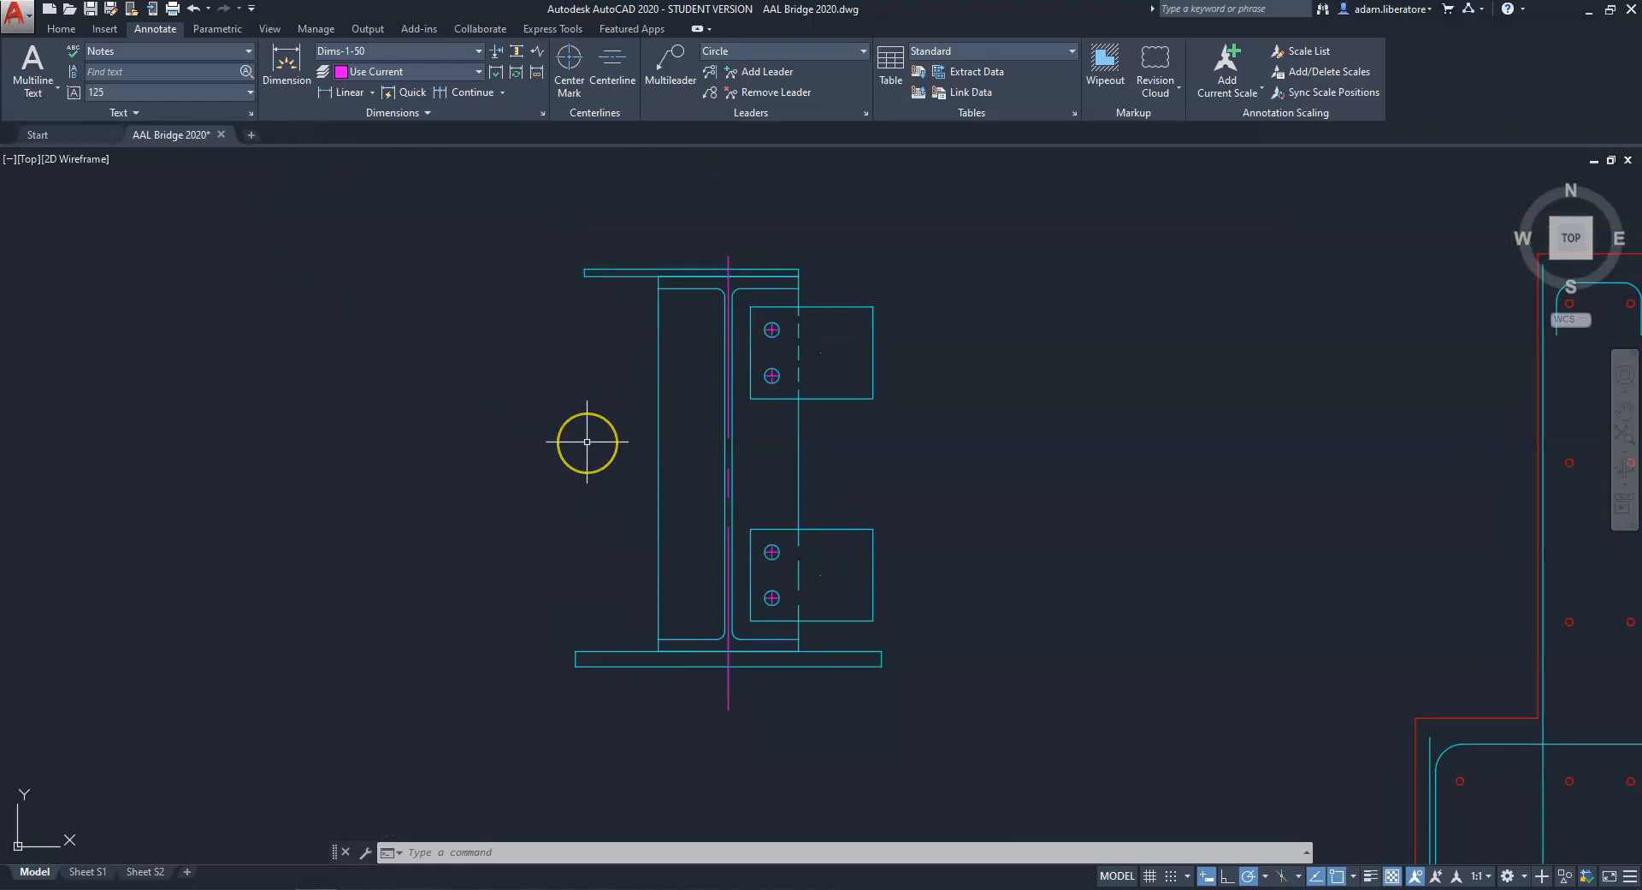
text(rea)
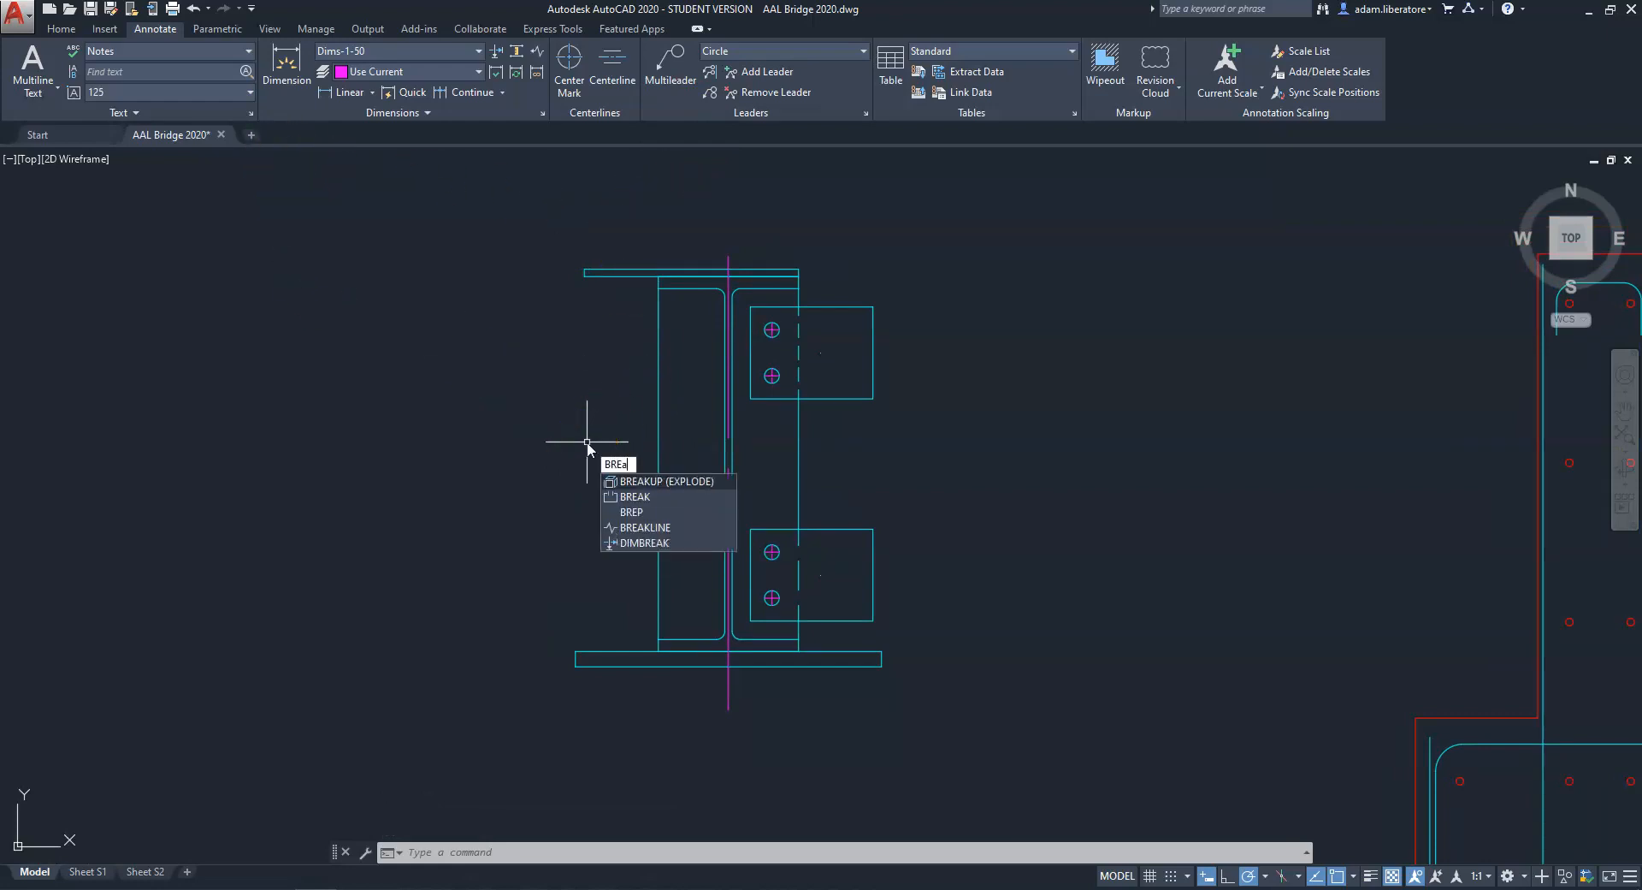
text(klin)
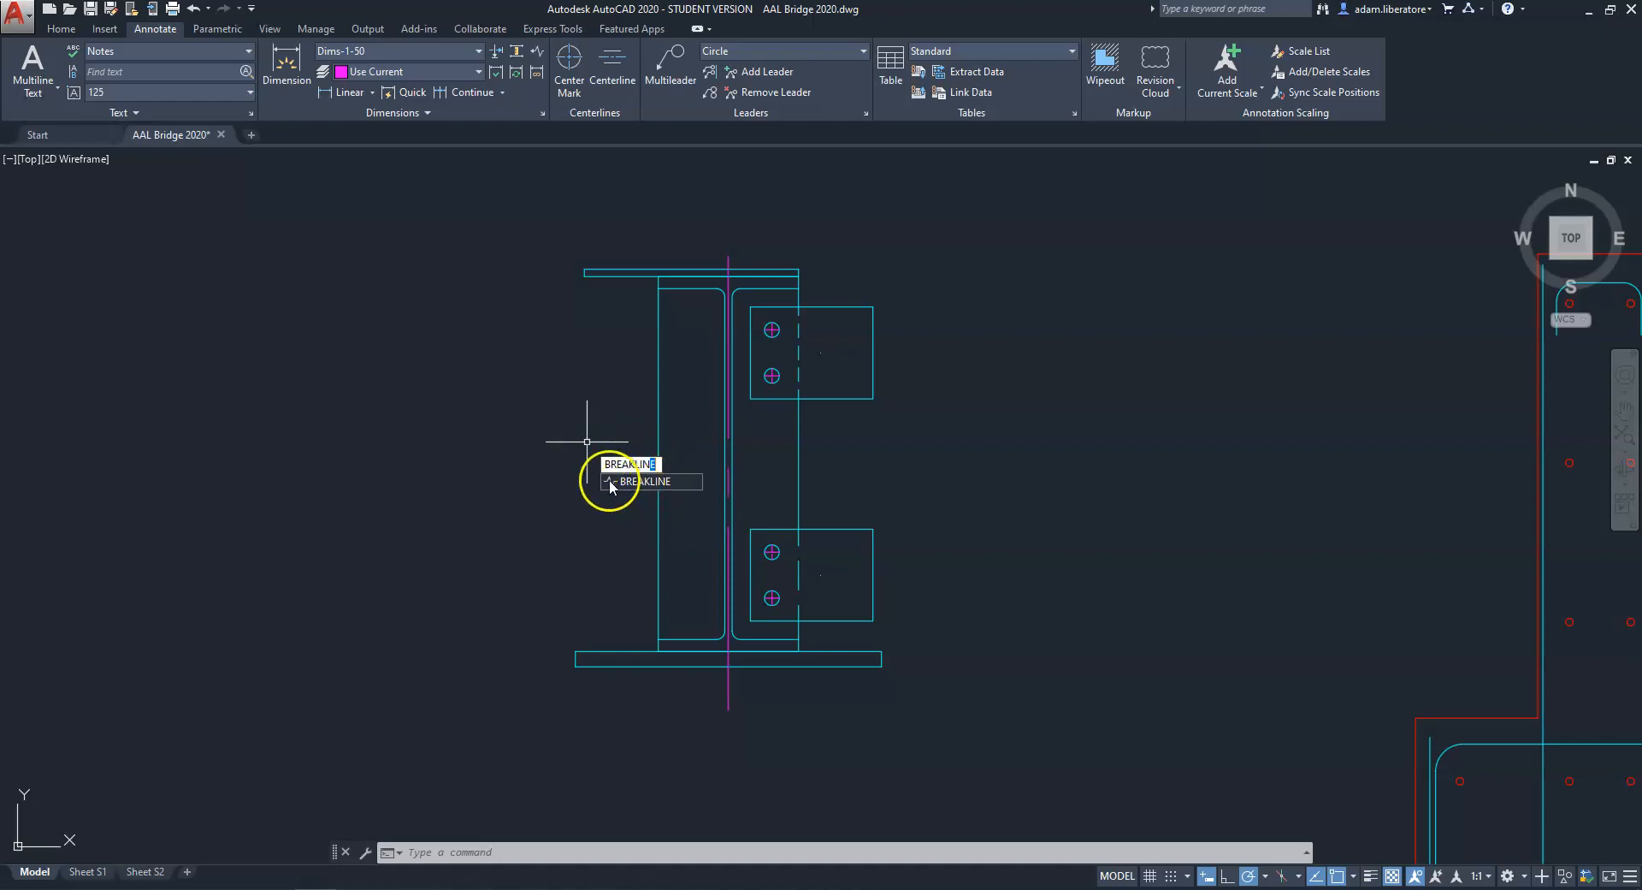
key(Return)
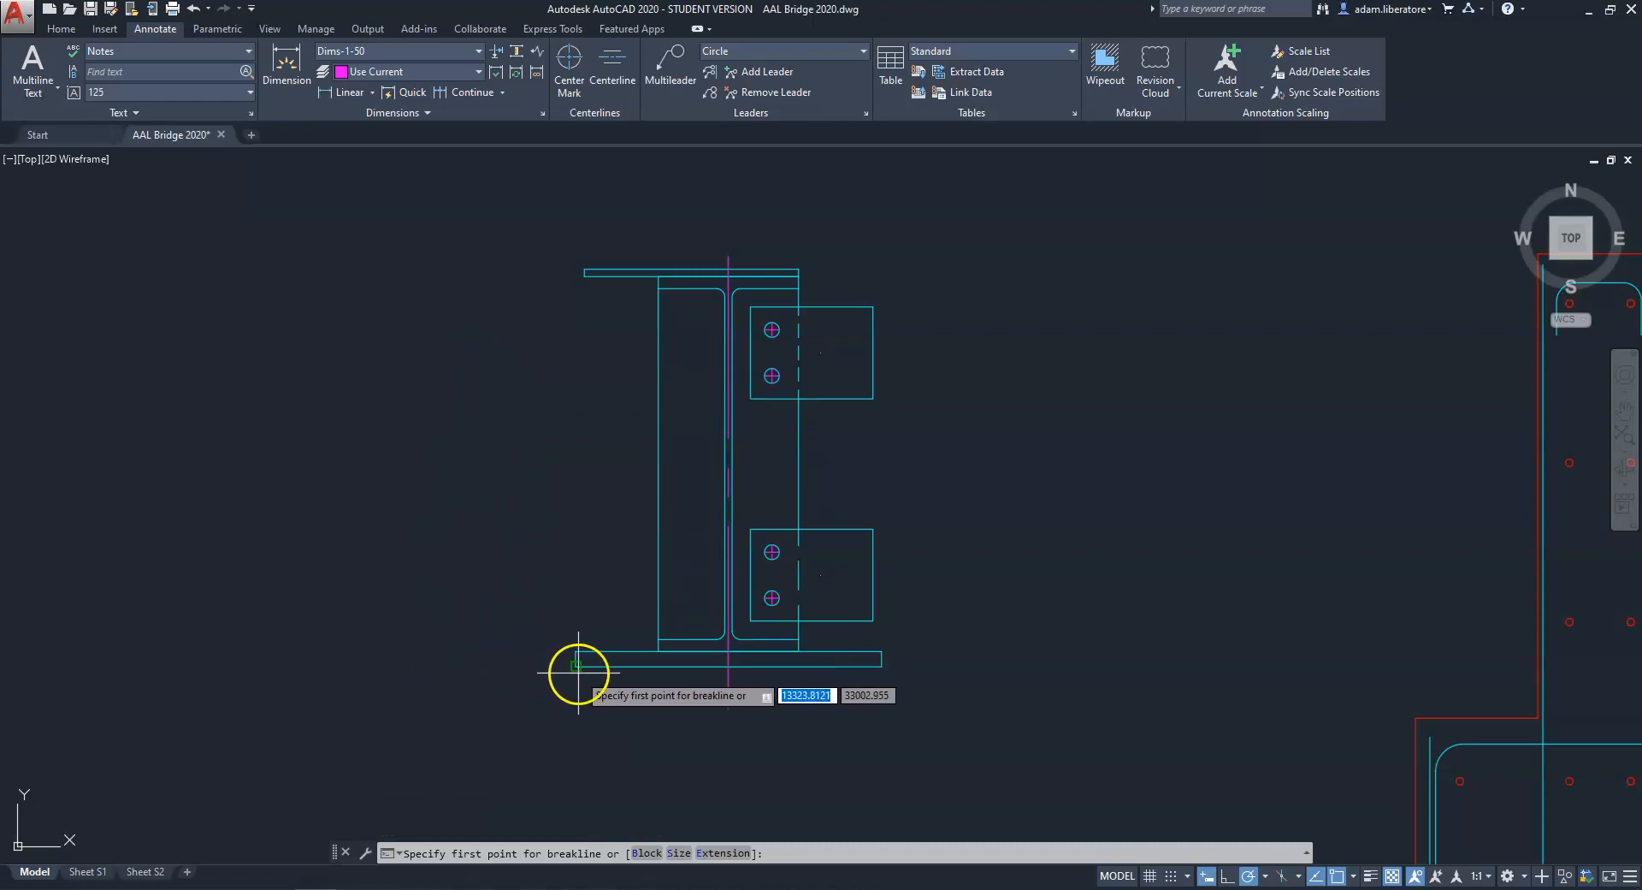
click(576, 738)
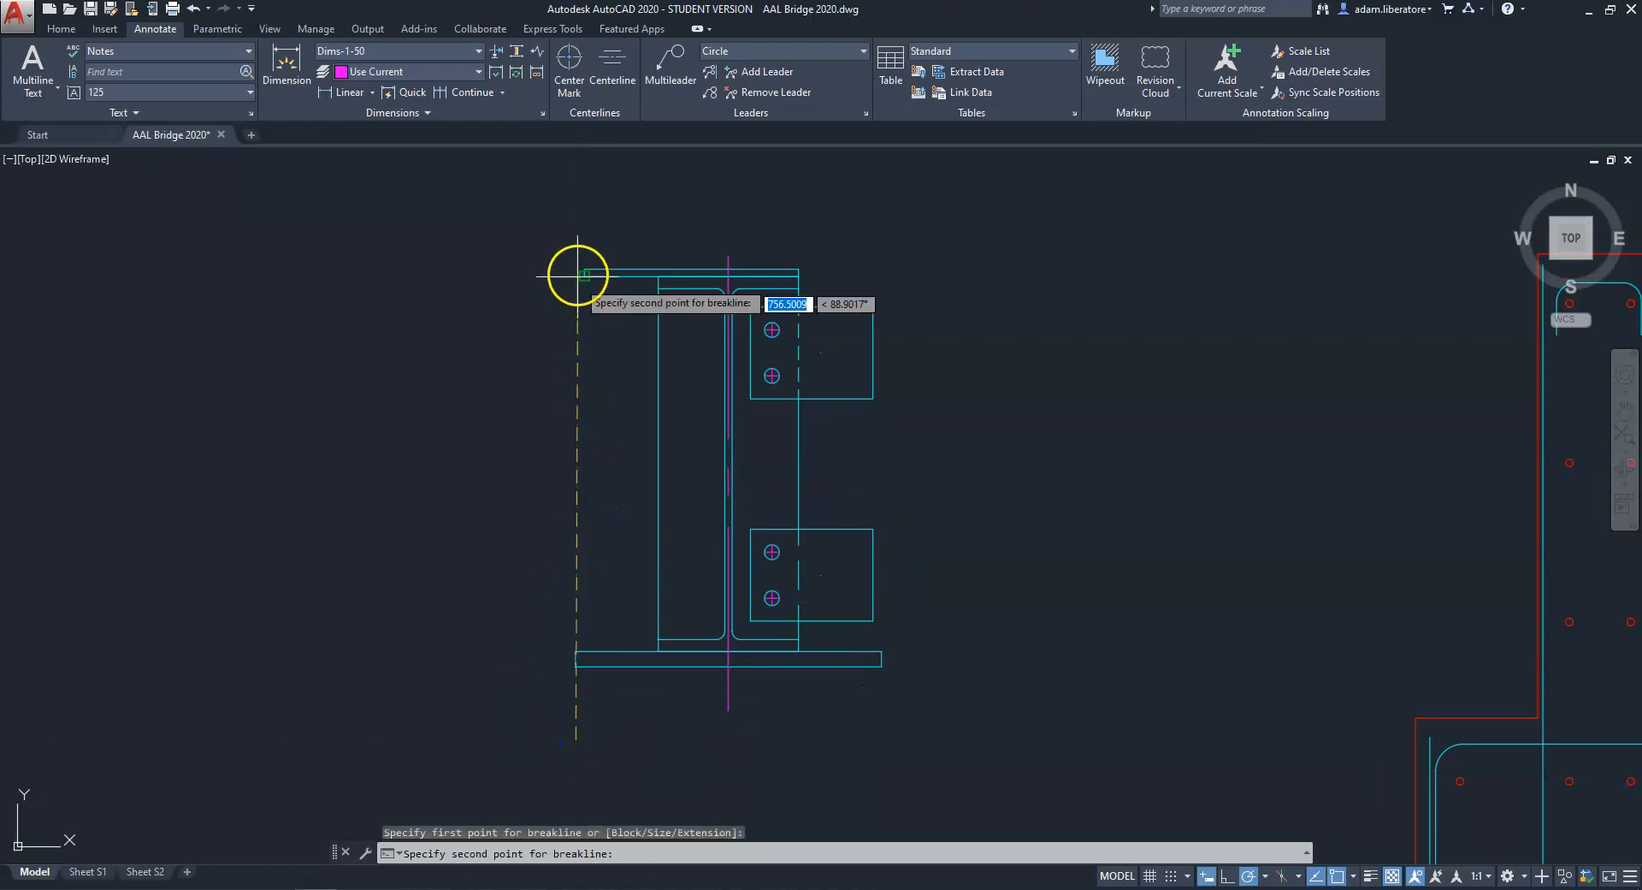
click(575, 204)
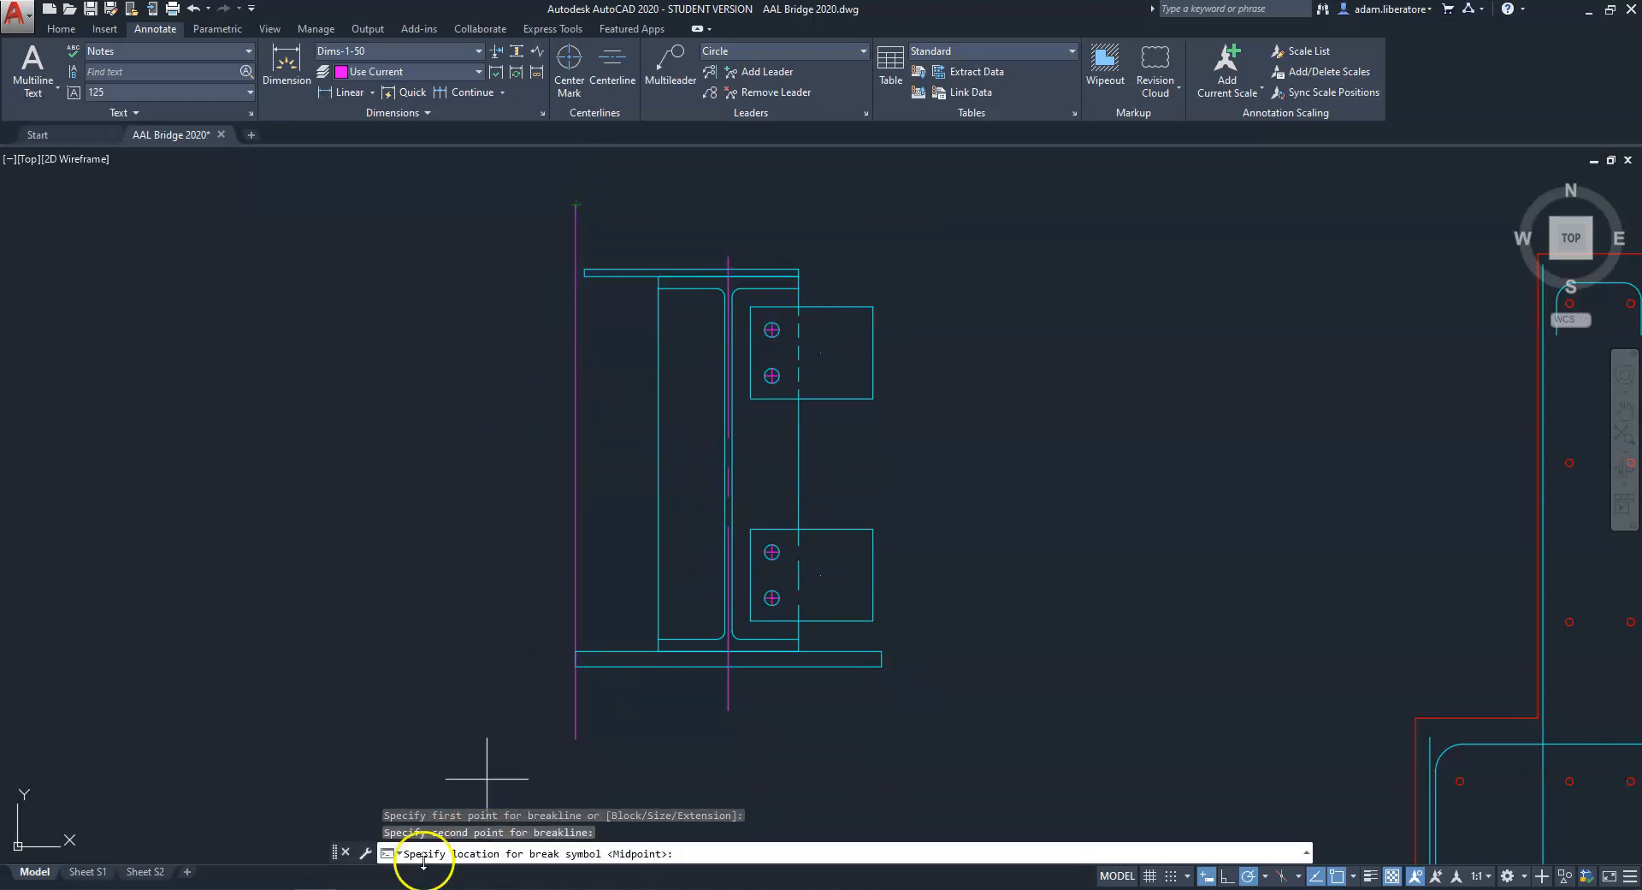
click(575, 473)
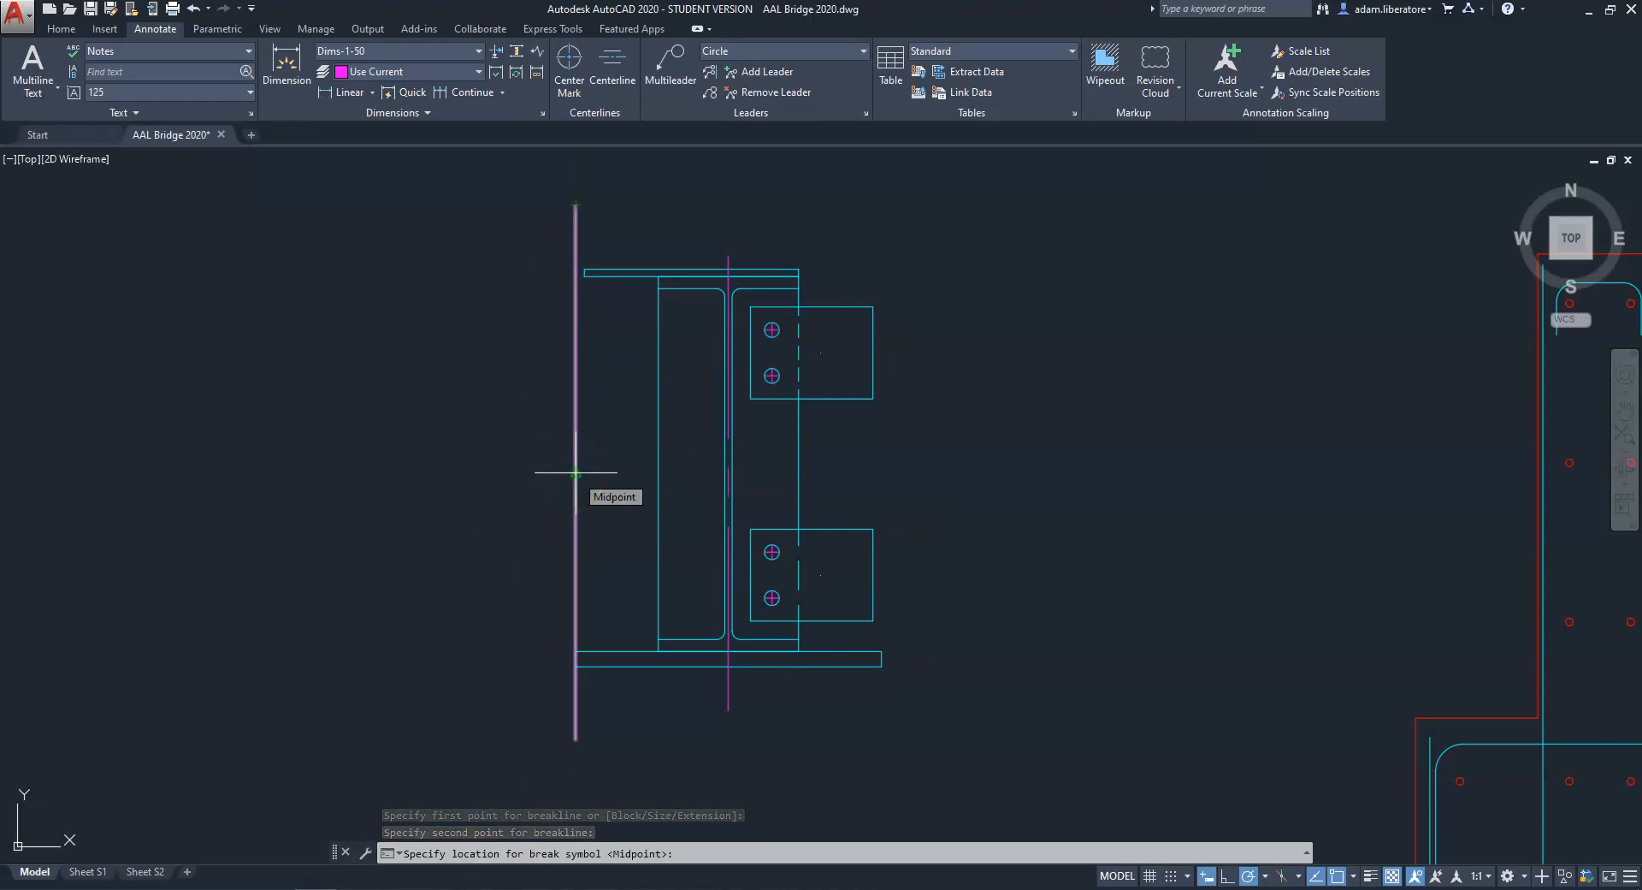
click(576, 471)
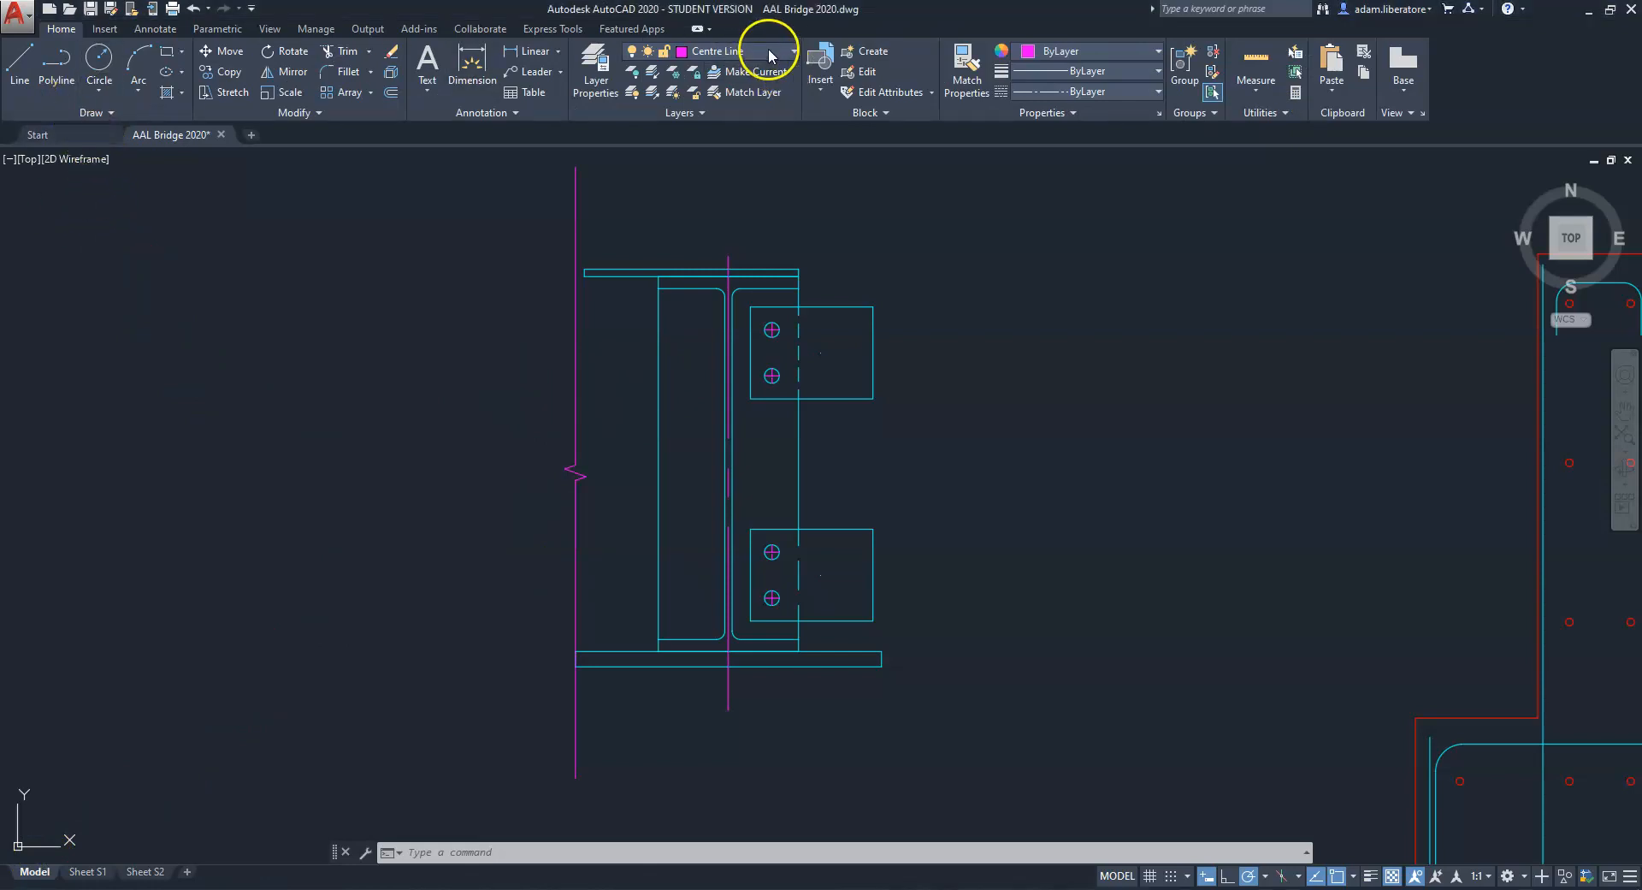
Make Text-Notes the current layer and define a multiline text box to the right of the beam detail.
click(795, 53)
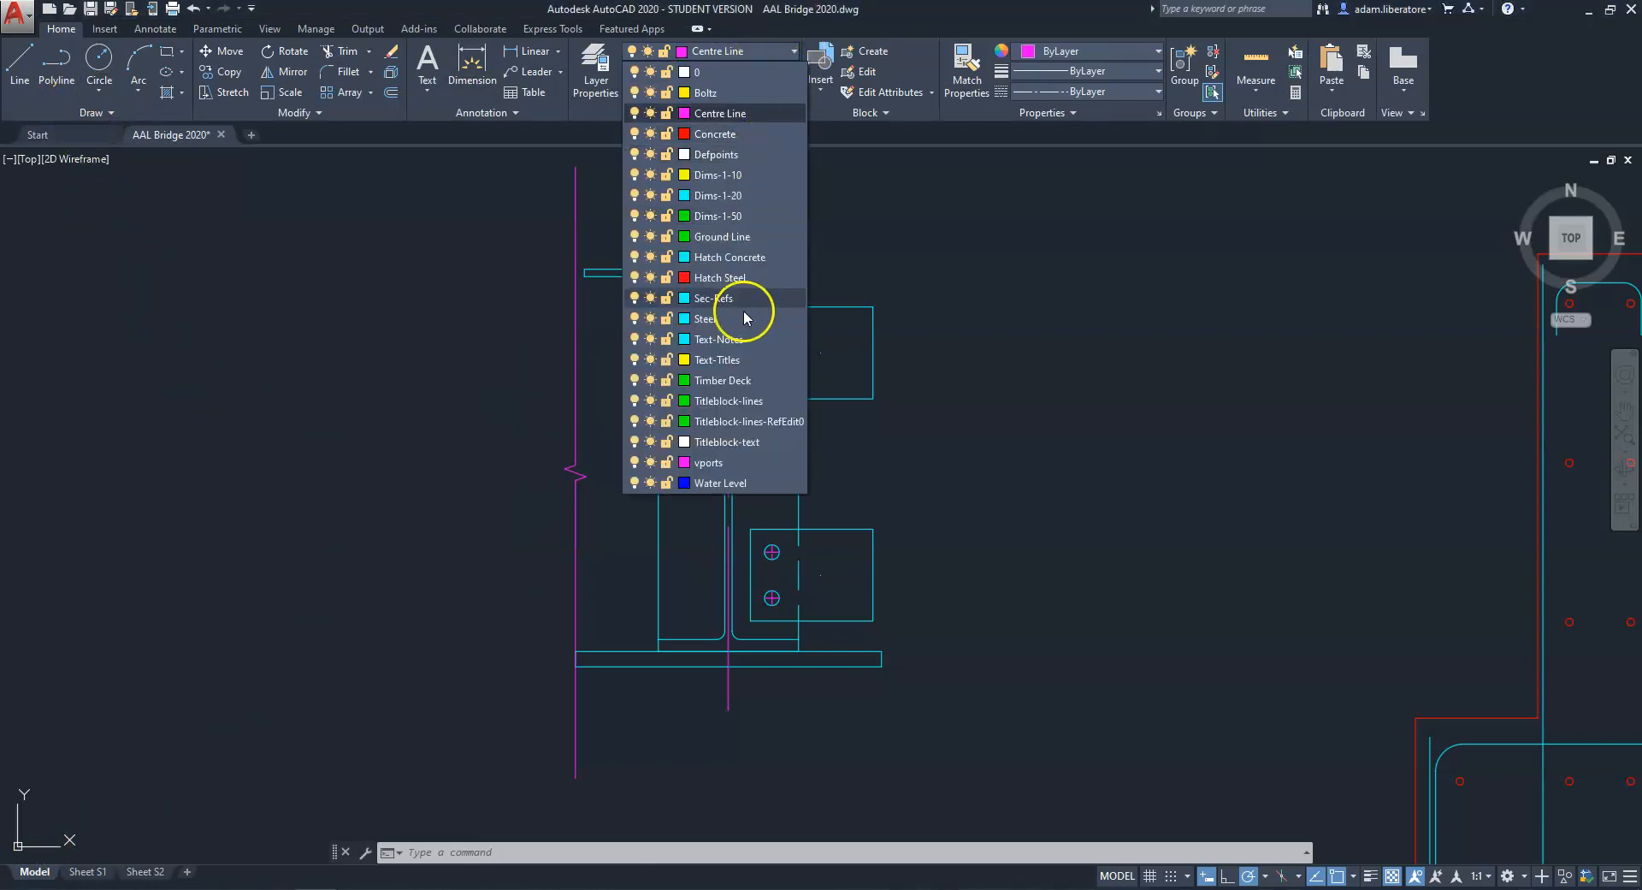
click(756, 340)
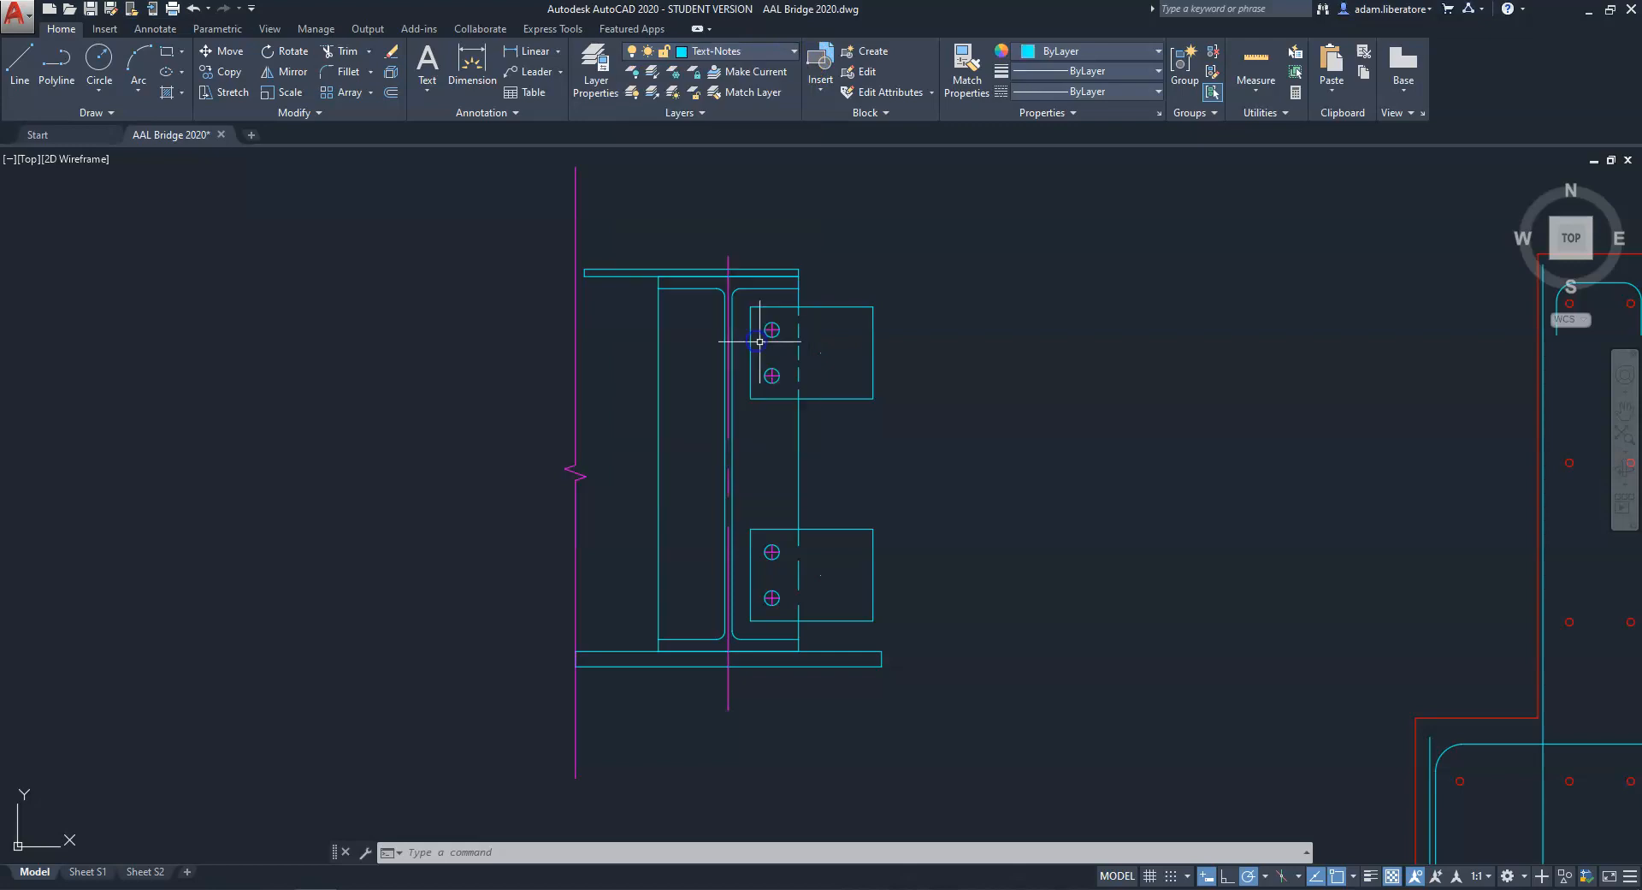
click(168, 30)
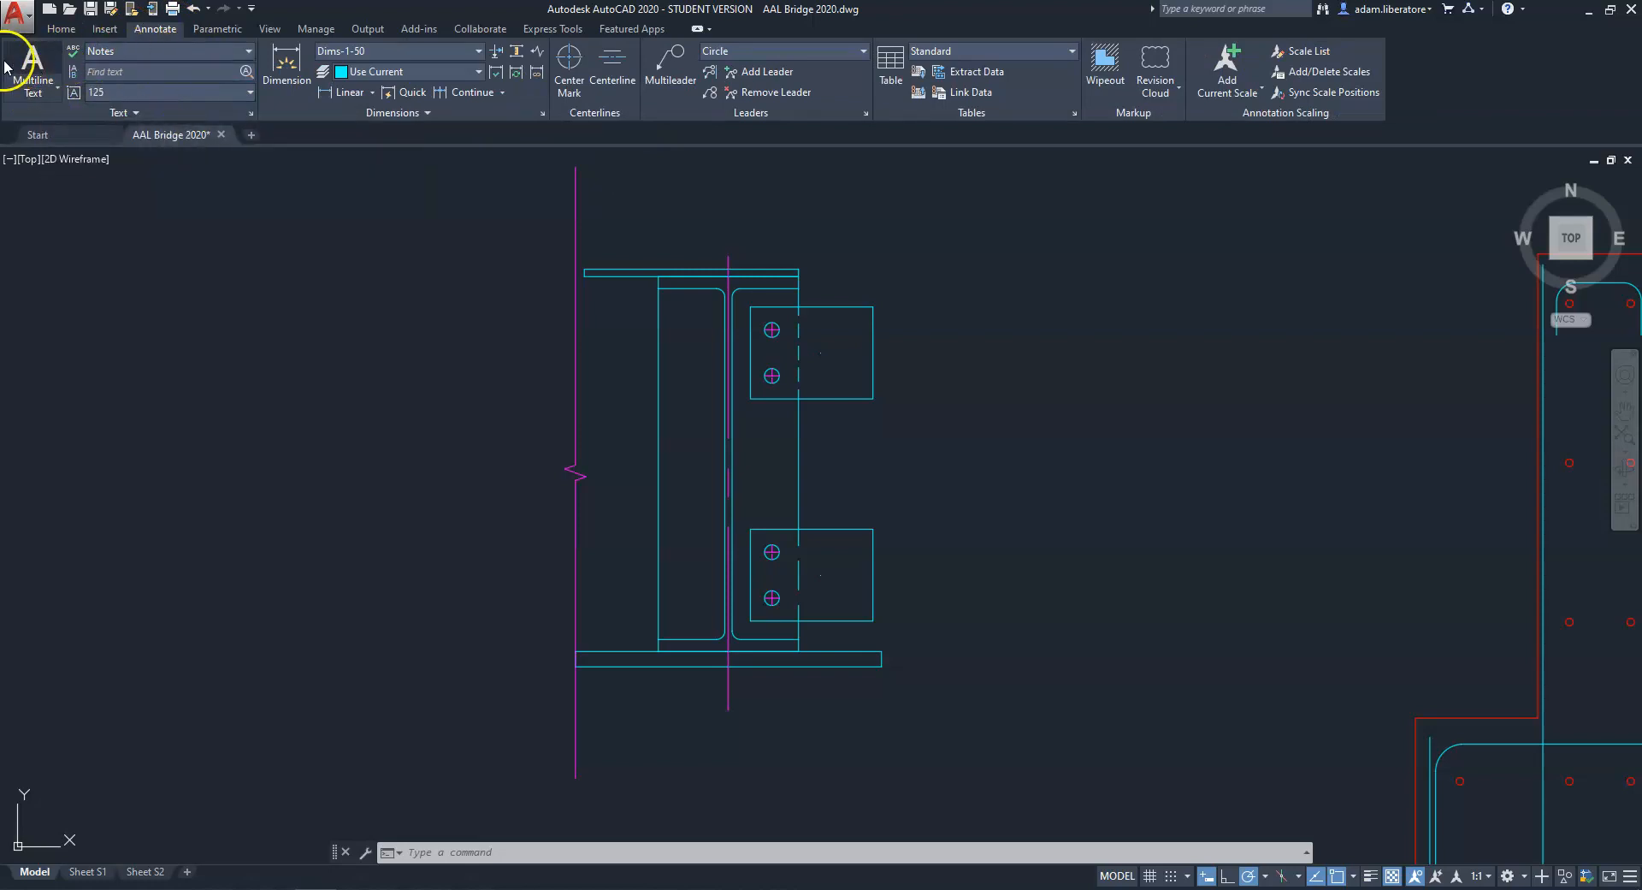
click(56, 88)
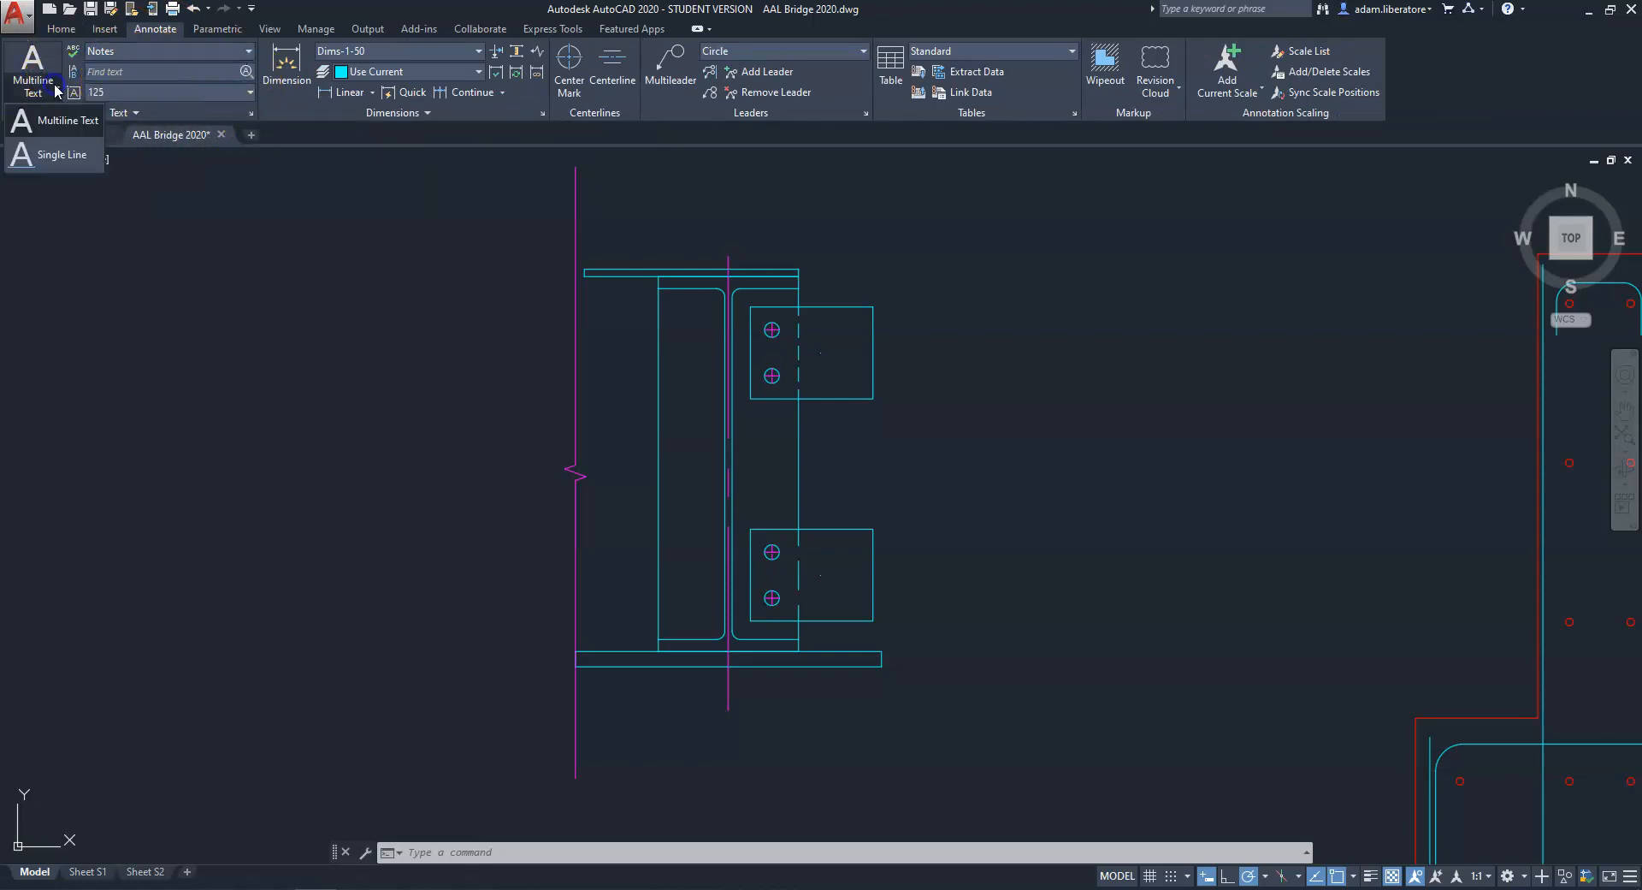
click(62, 127)
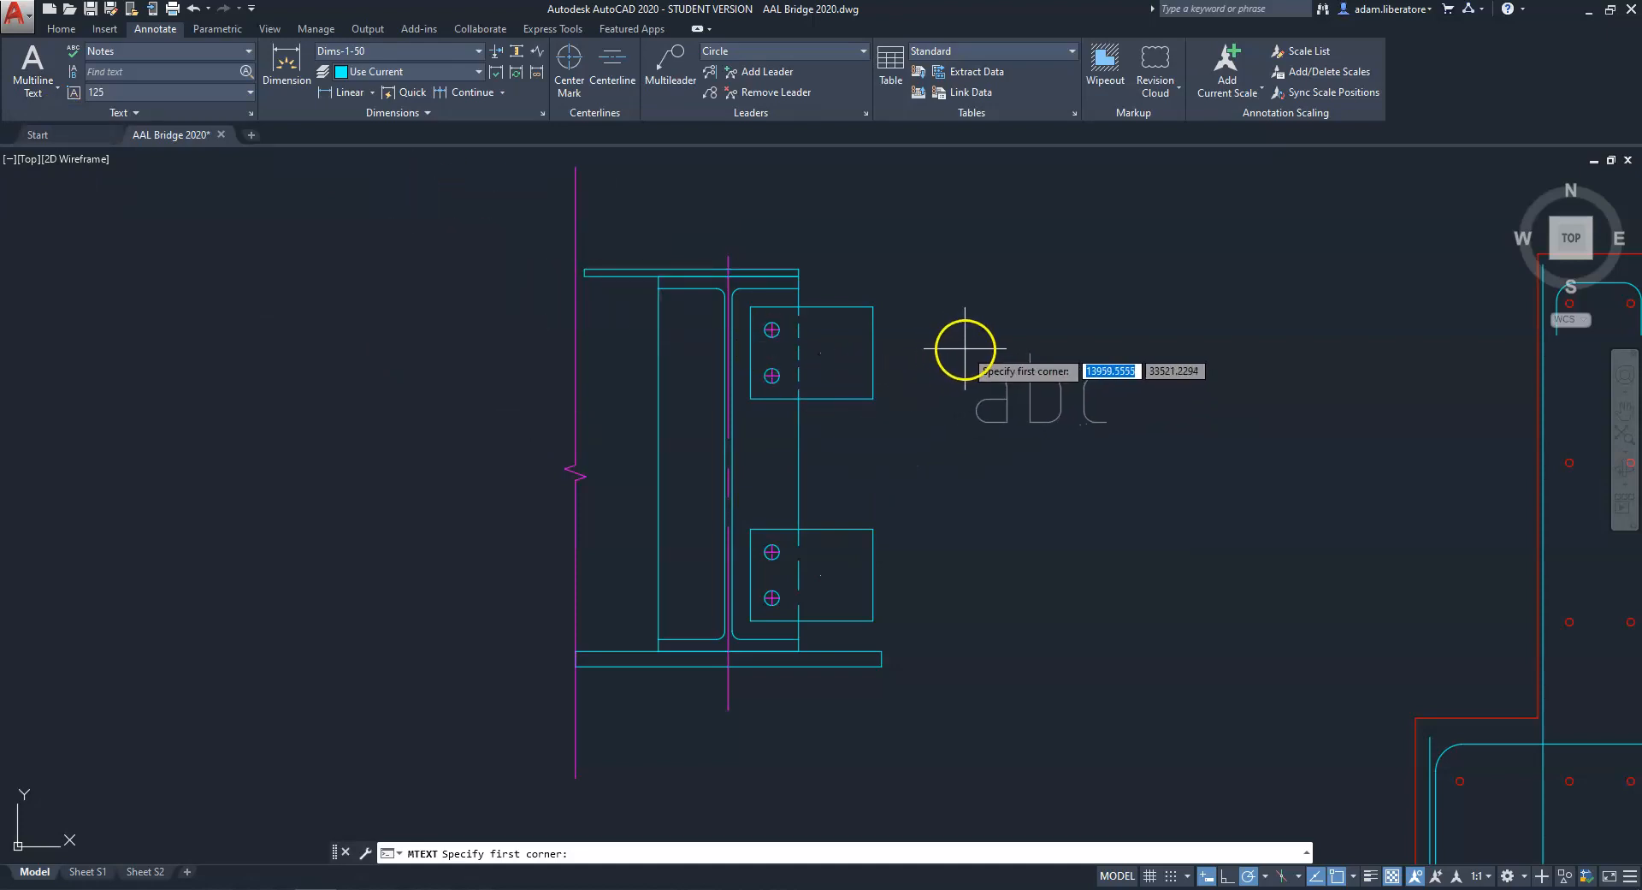
click(963, 349)
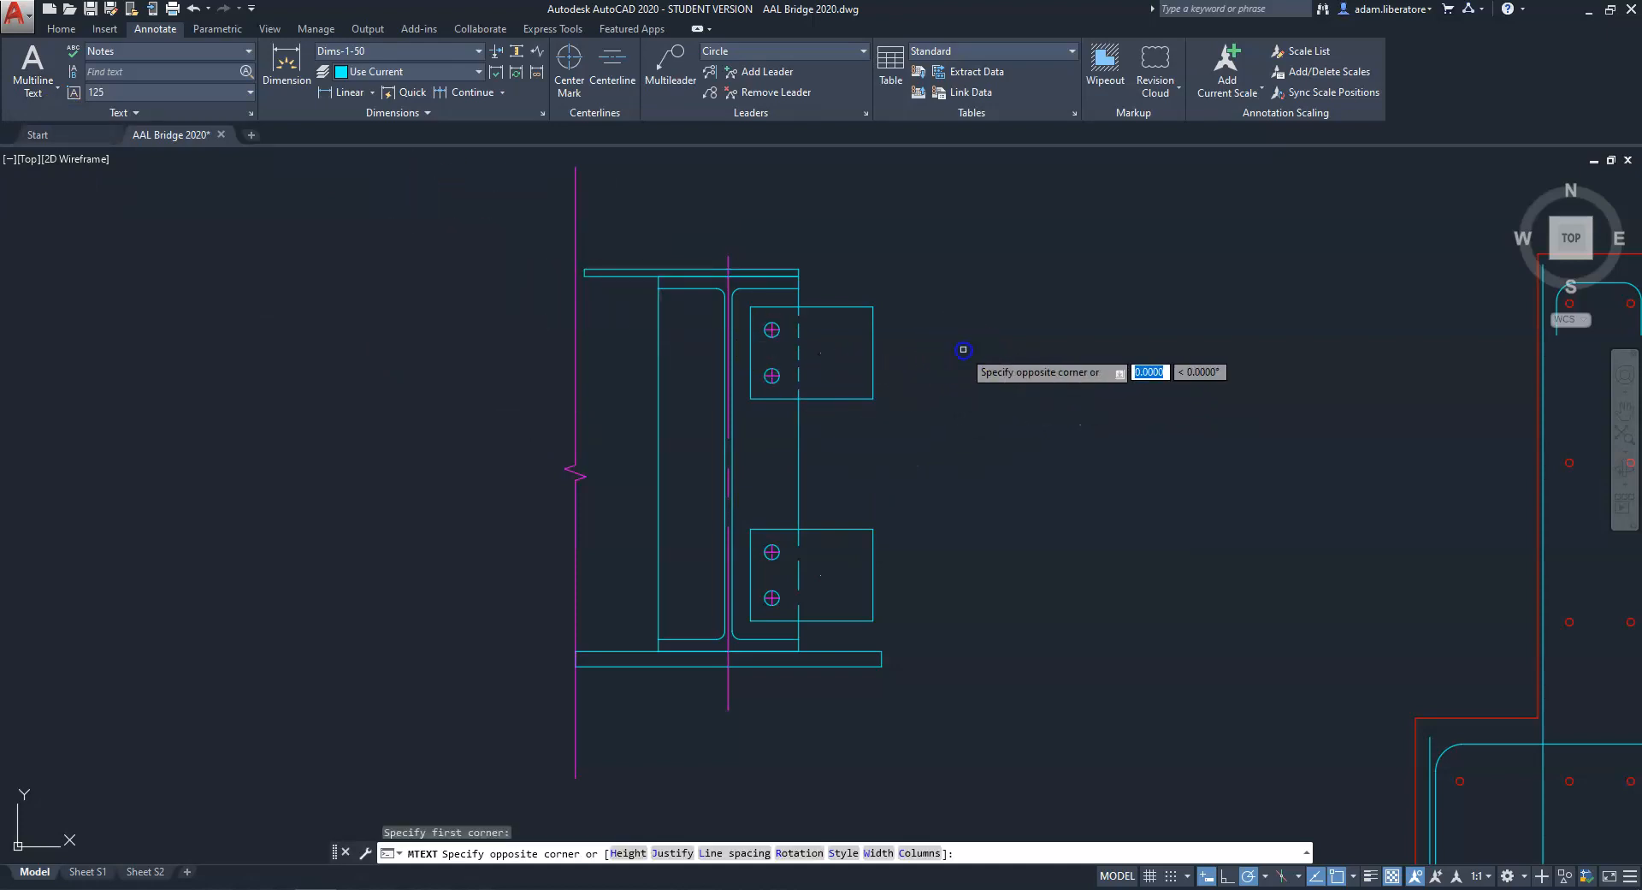
click(1269, 532)
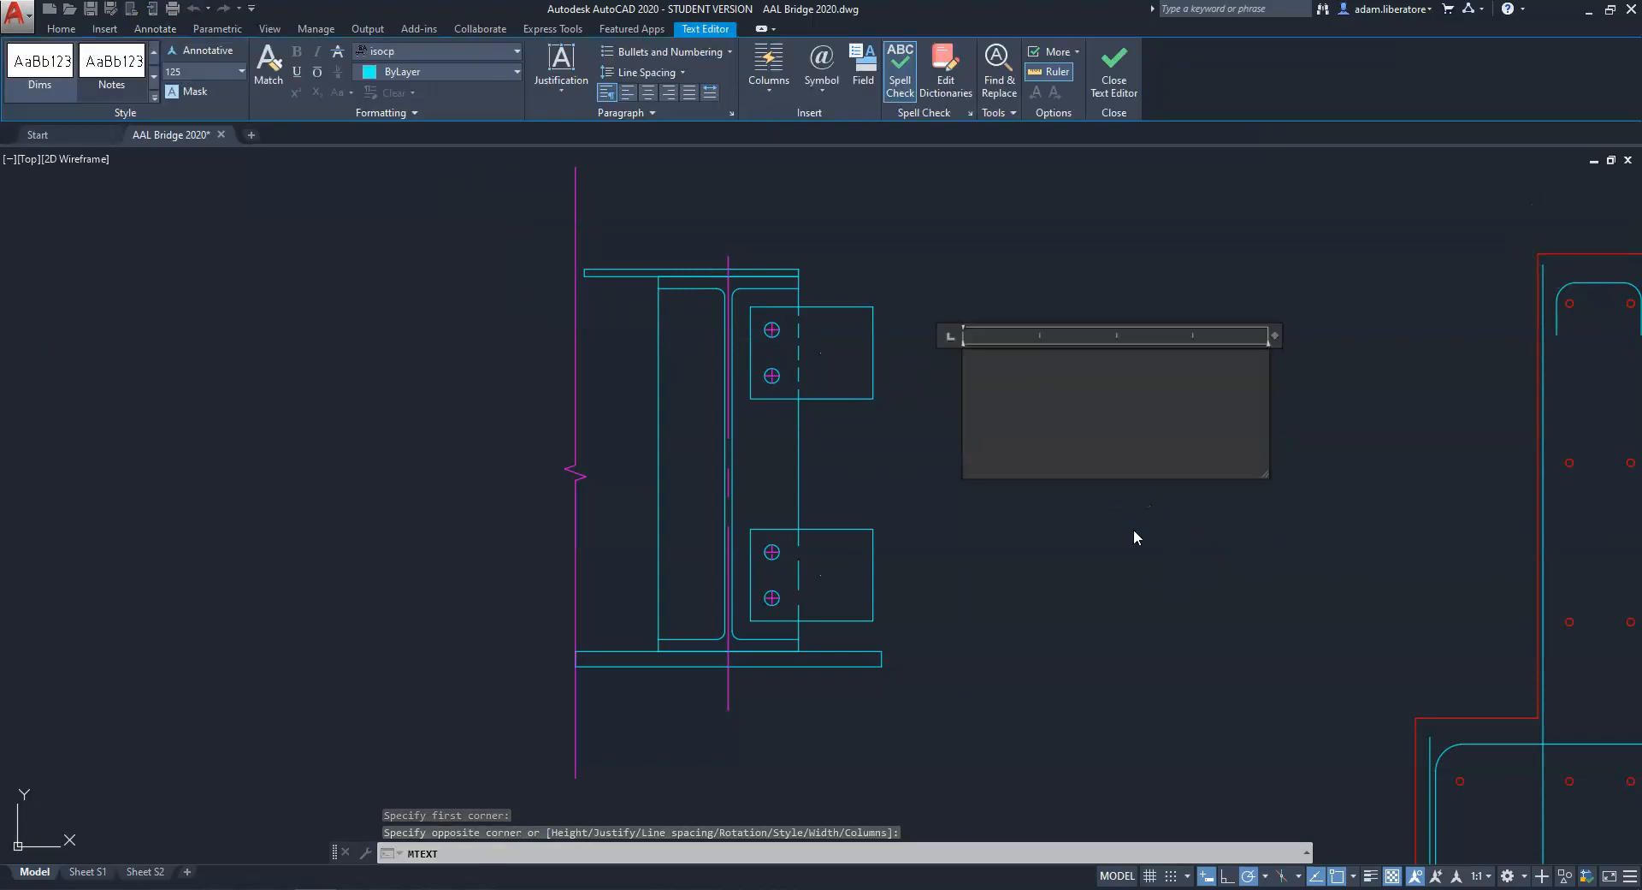
Enter the text "Type here" in the multiline text box and start a new line.
text(Tyoe)
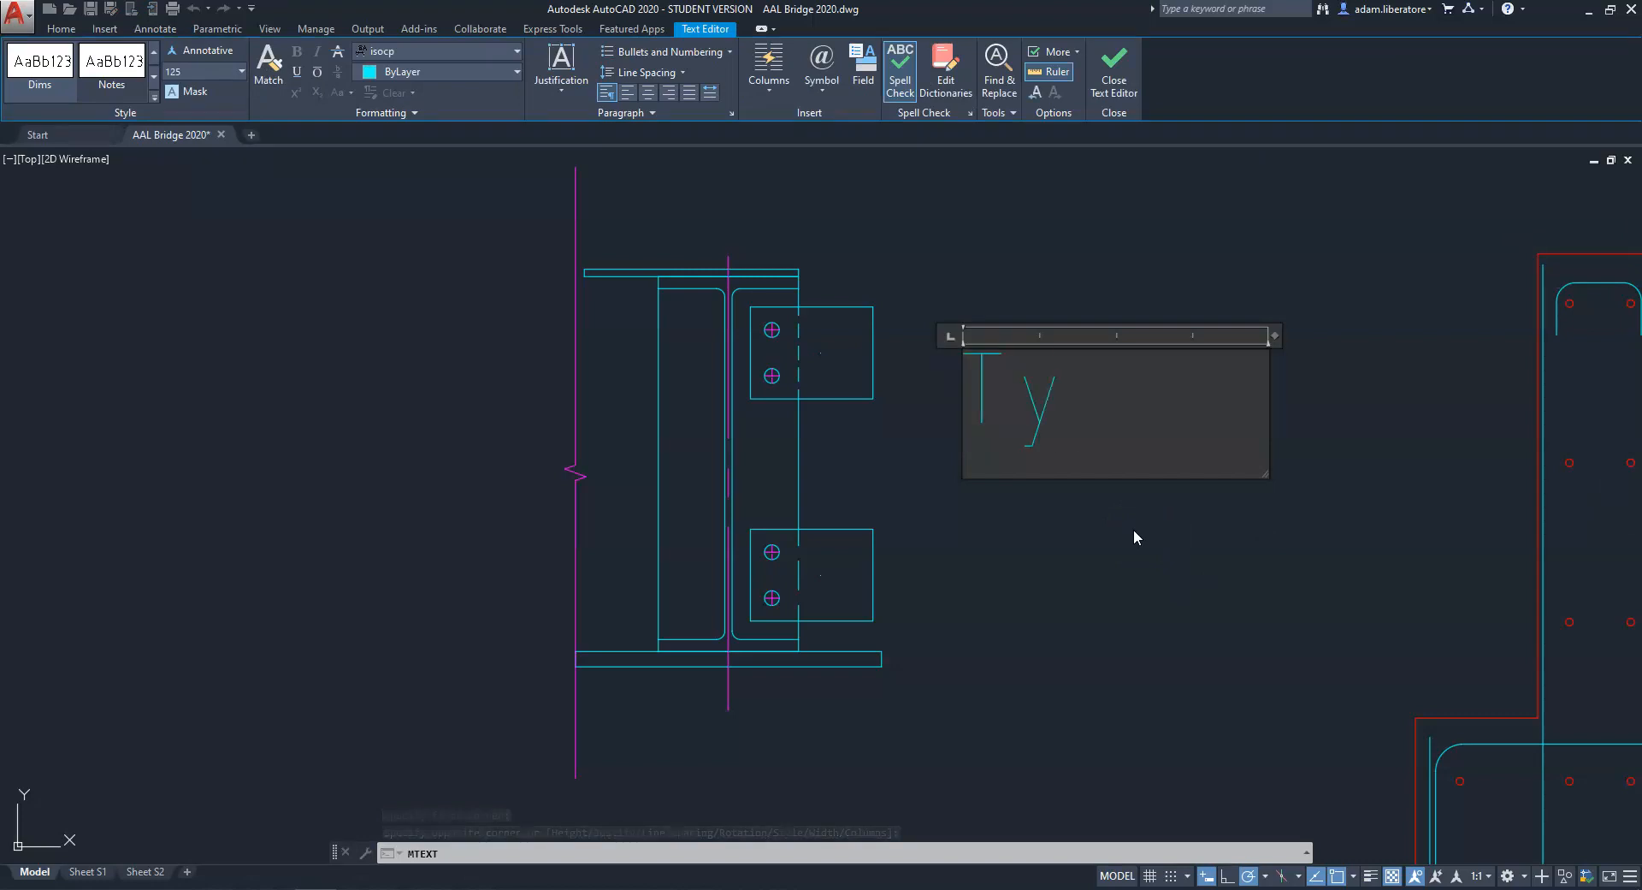
key(BackSpace)
key(BackSpace)
text(pe)
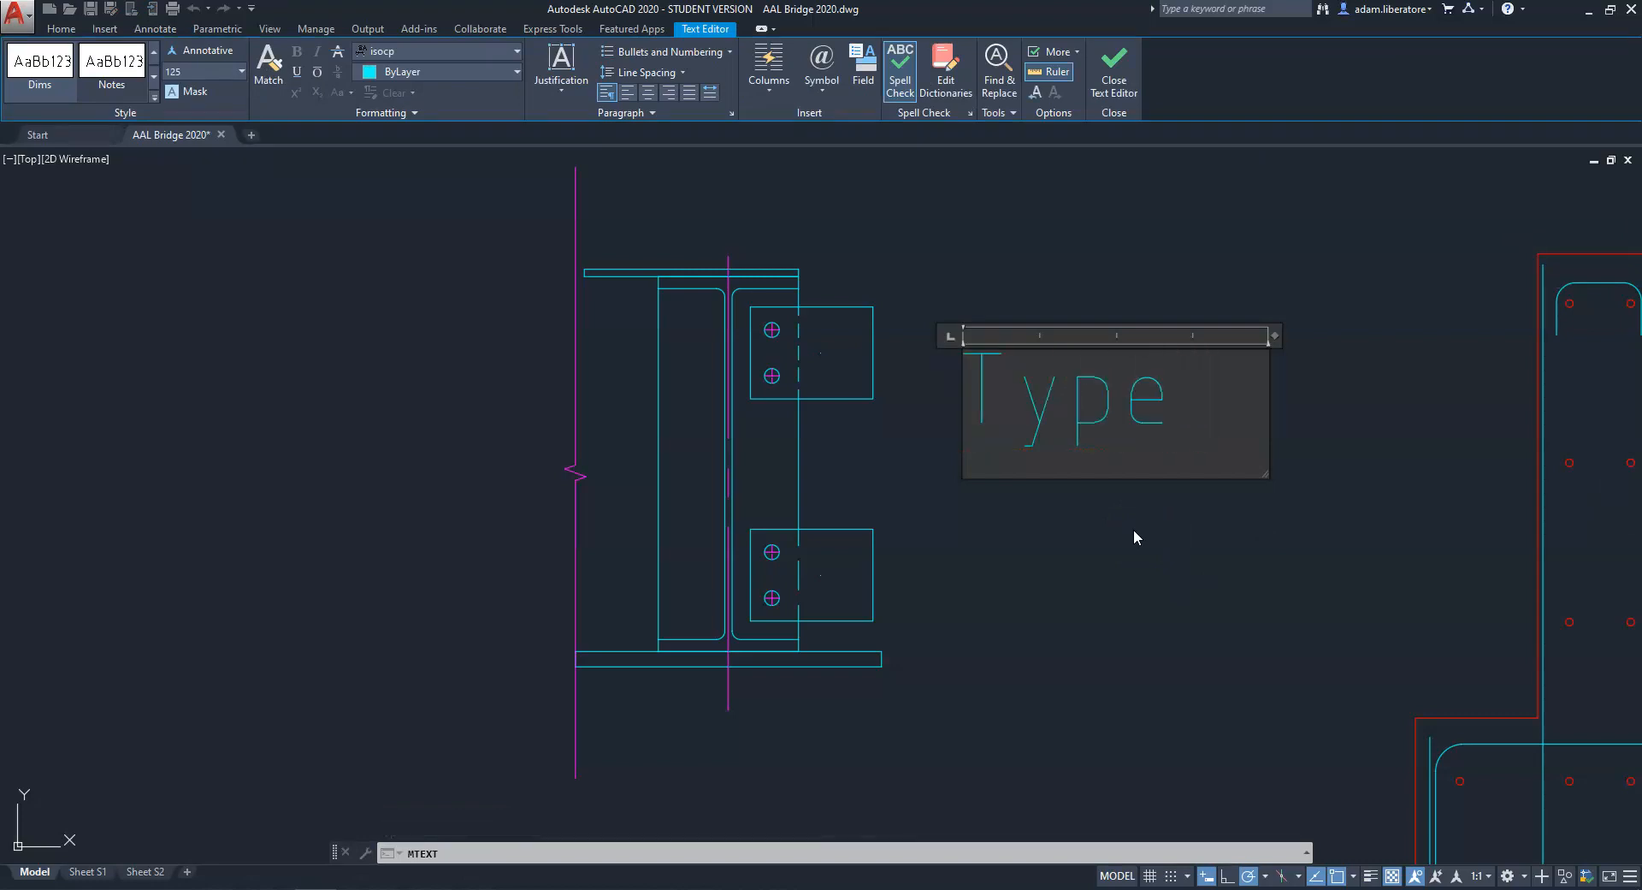
text( here)
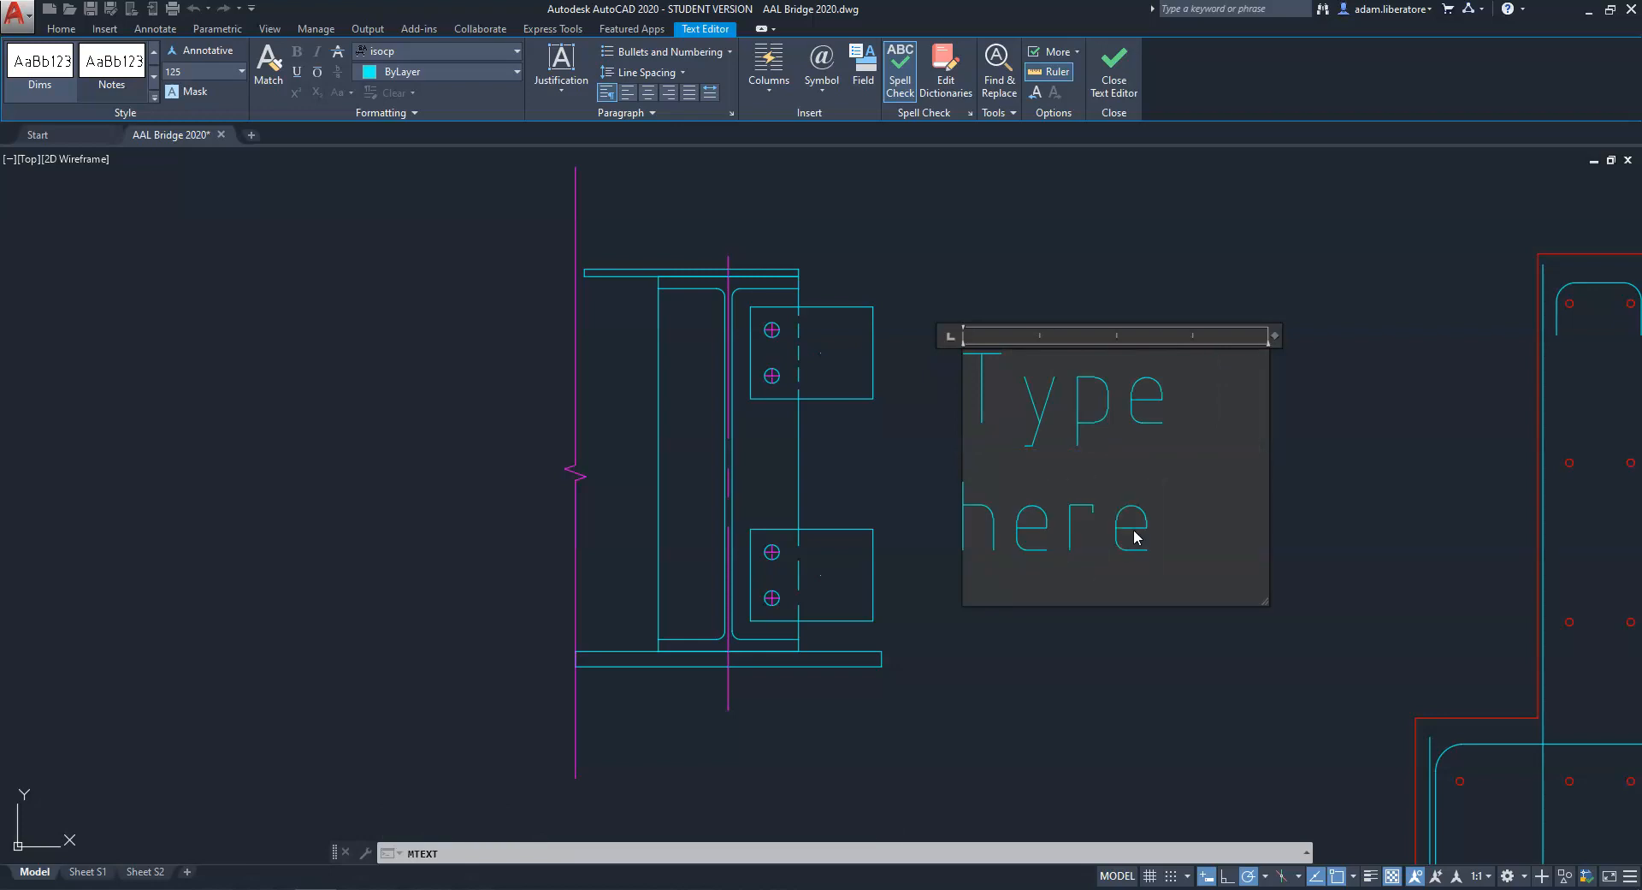
key(Return)
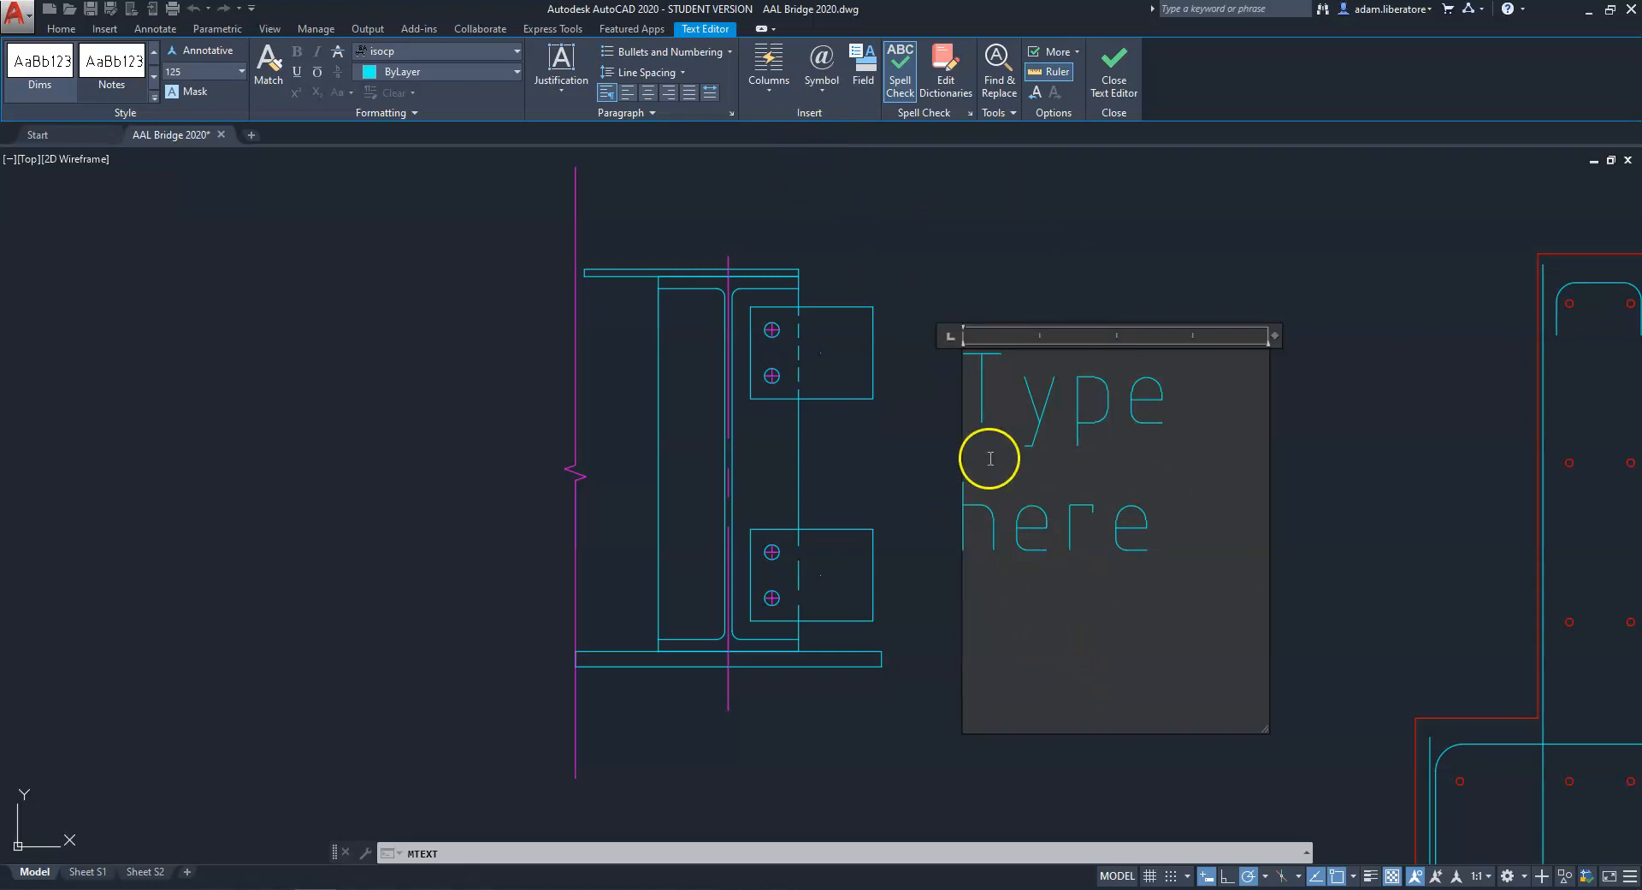
Insert the degrees, diameter, angle and center line symbols on the line below "Type here".
click(823, 62)
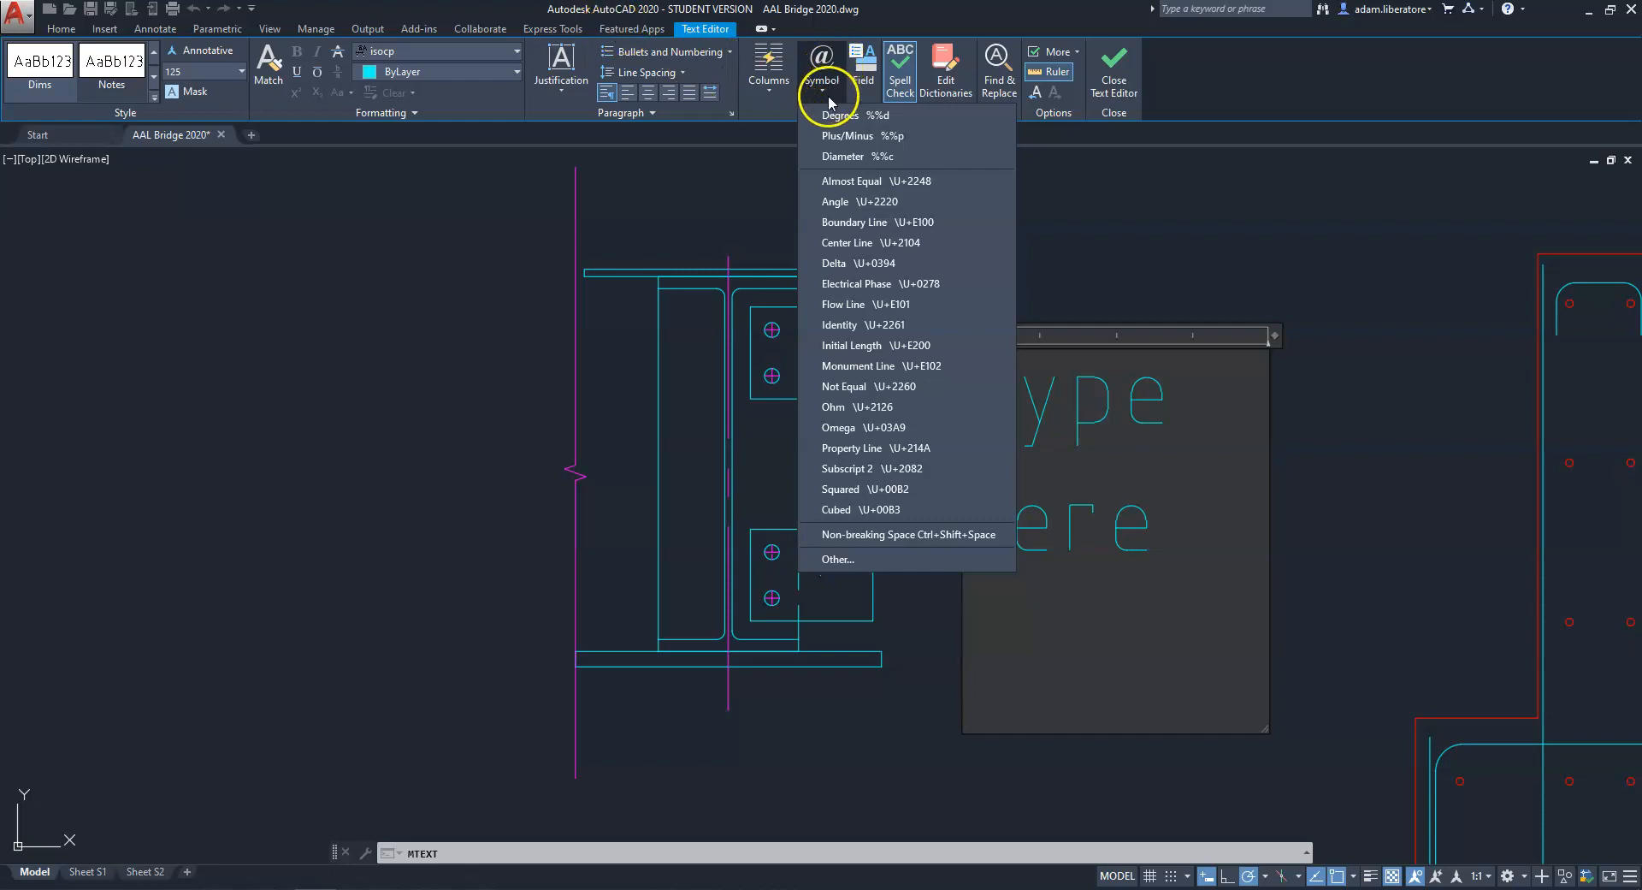
click(840, 120)
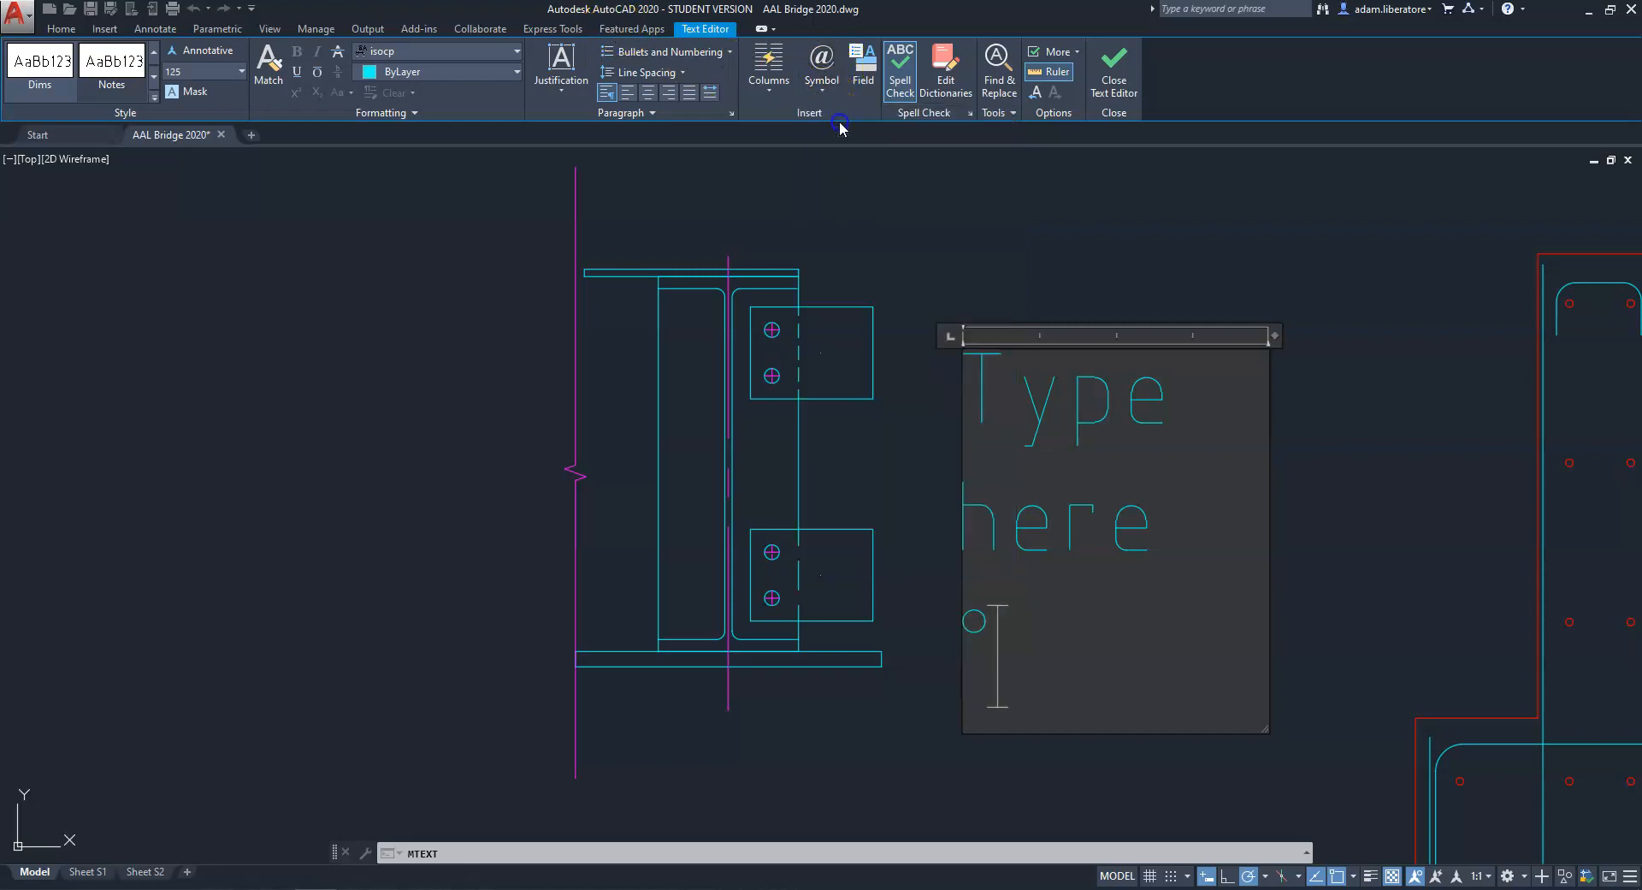
click(821, 68)
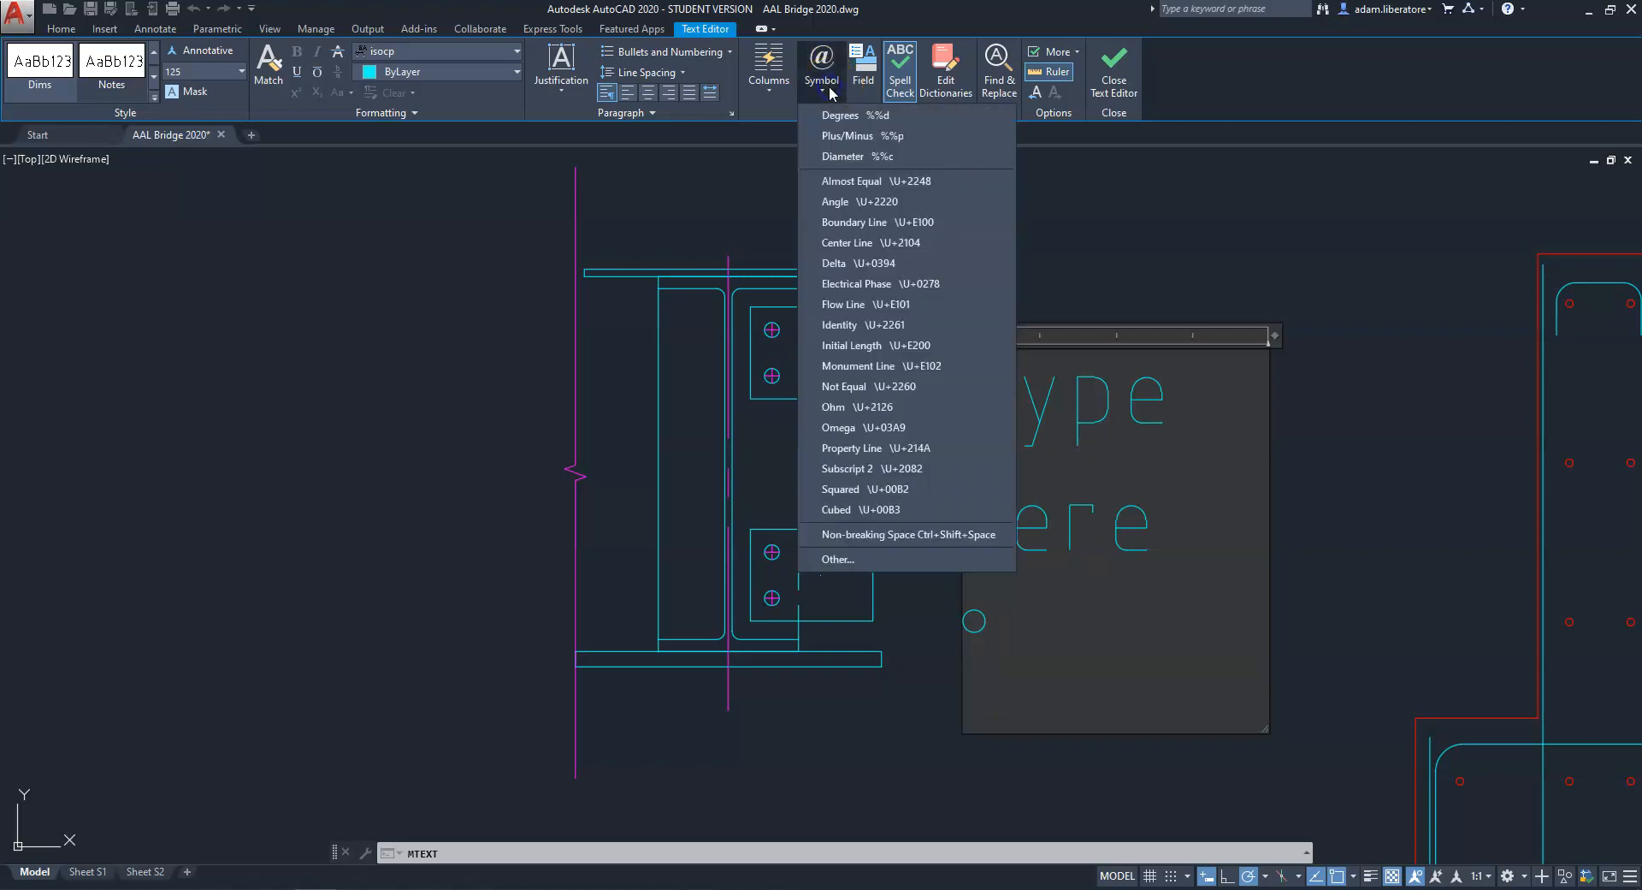
click(843, 155)
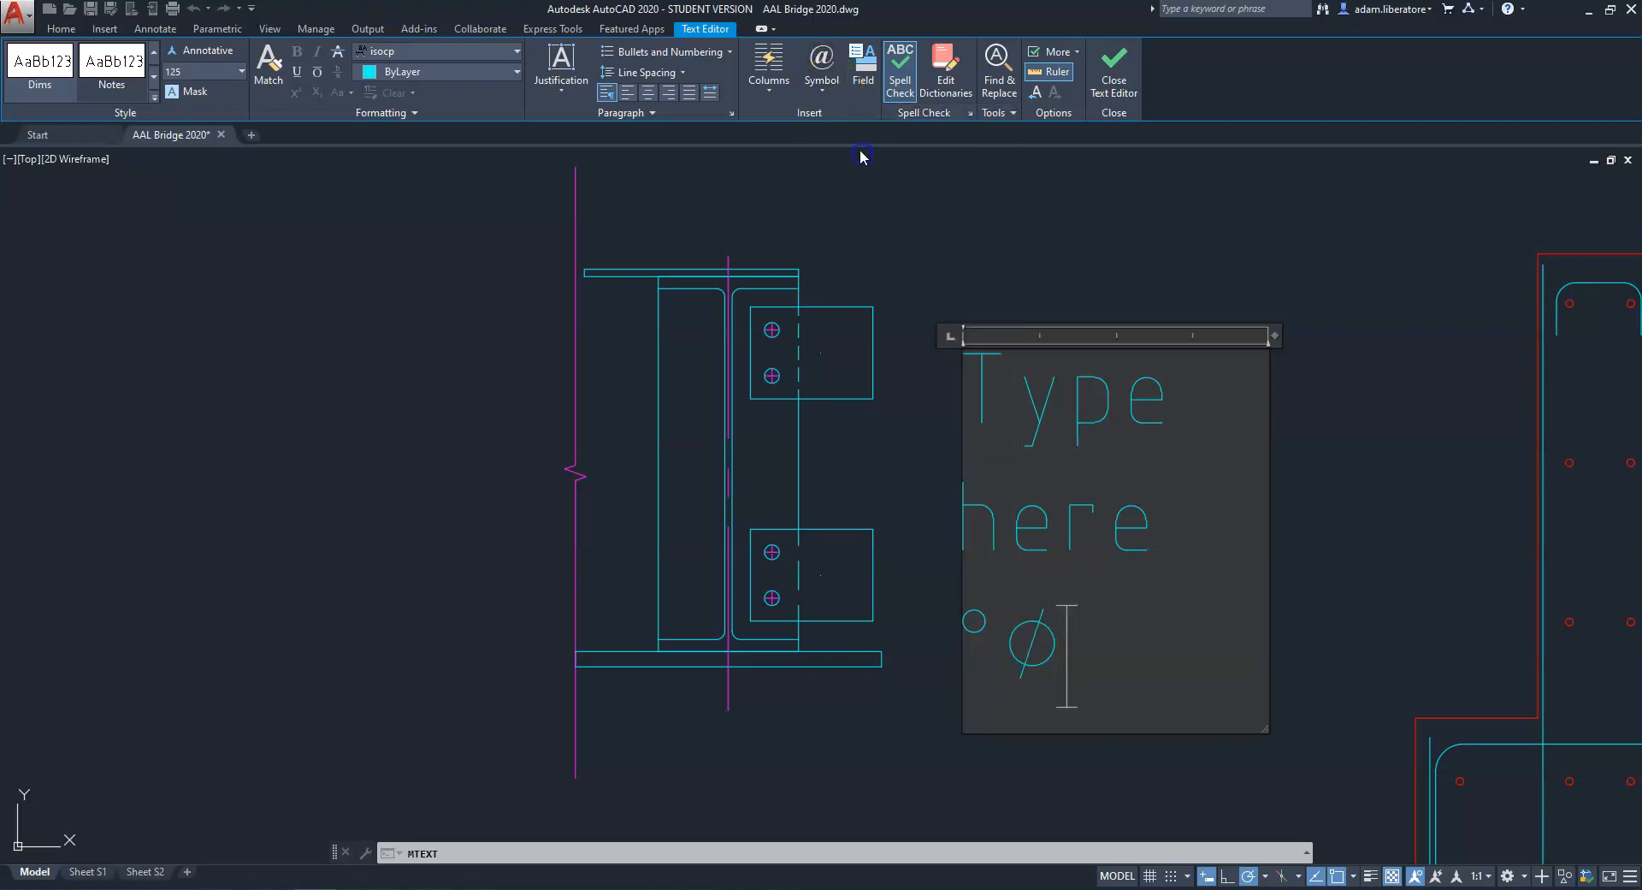
click(834, 90)
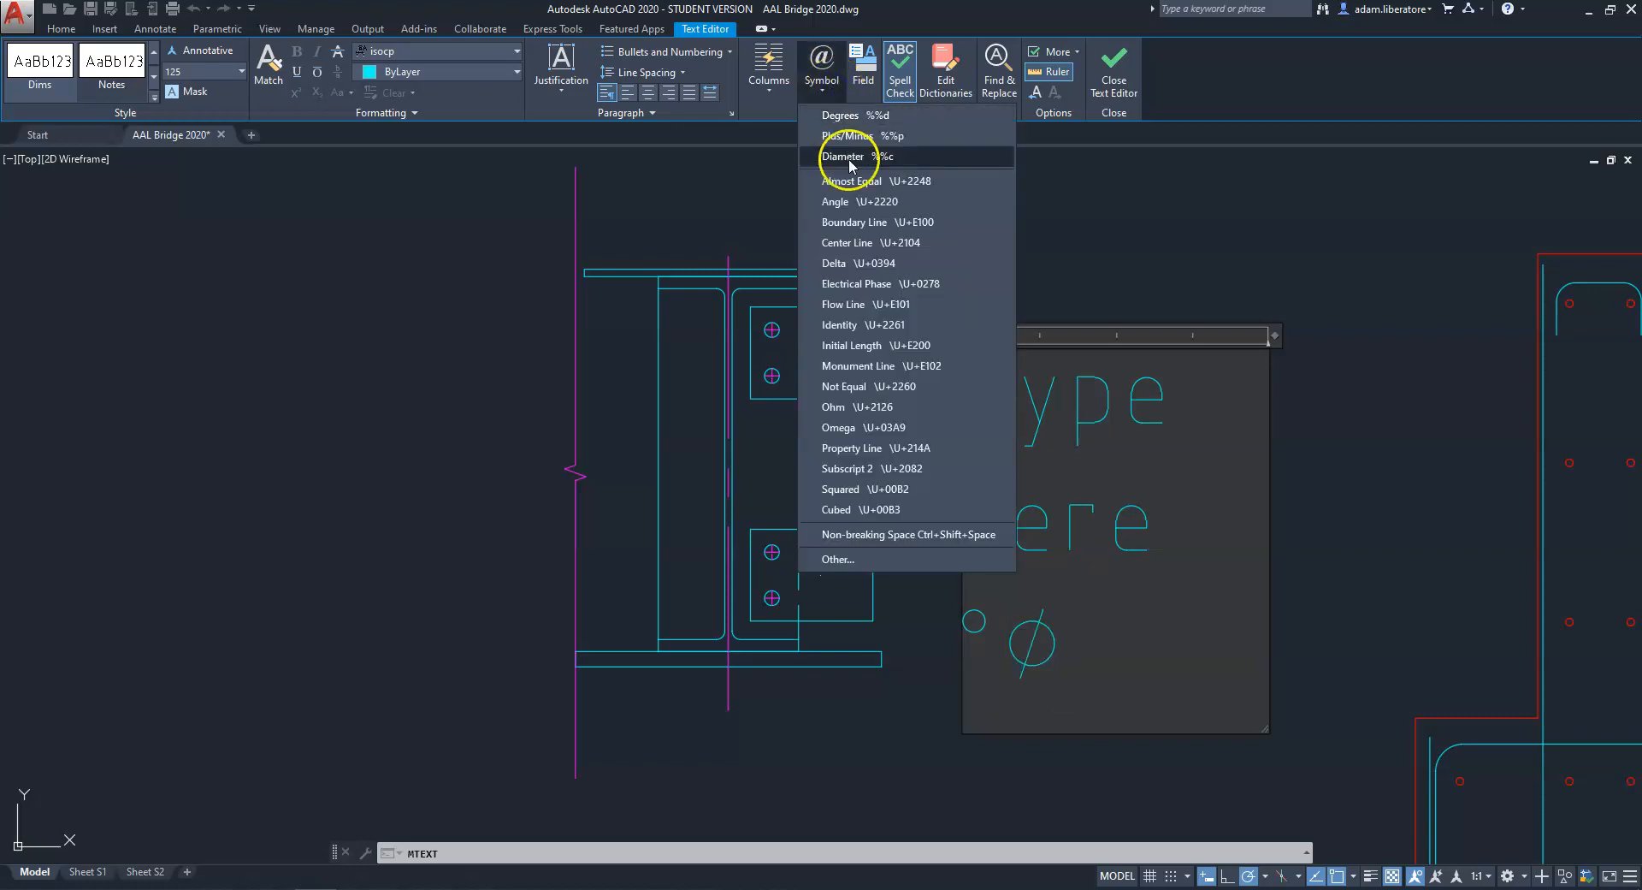
click(870, 205)
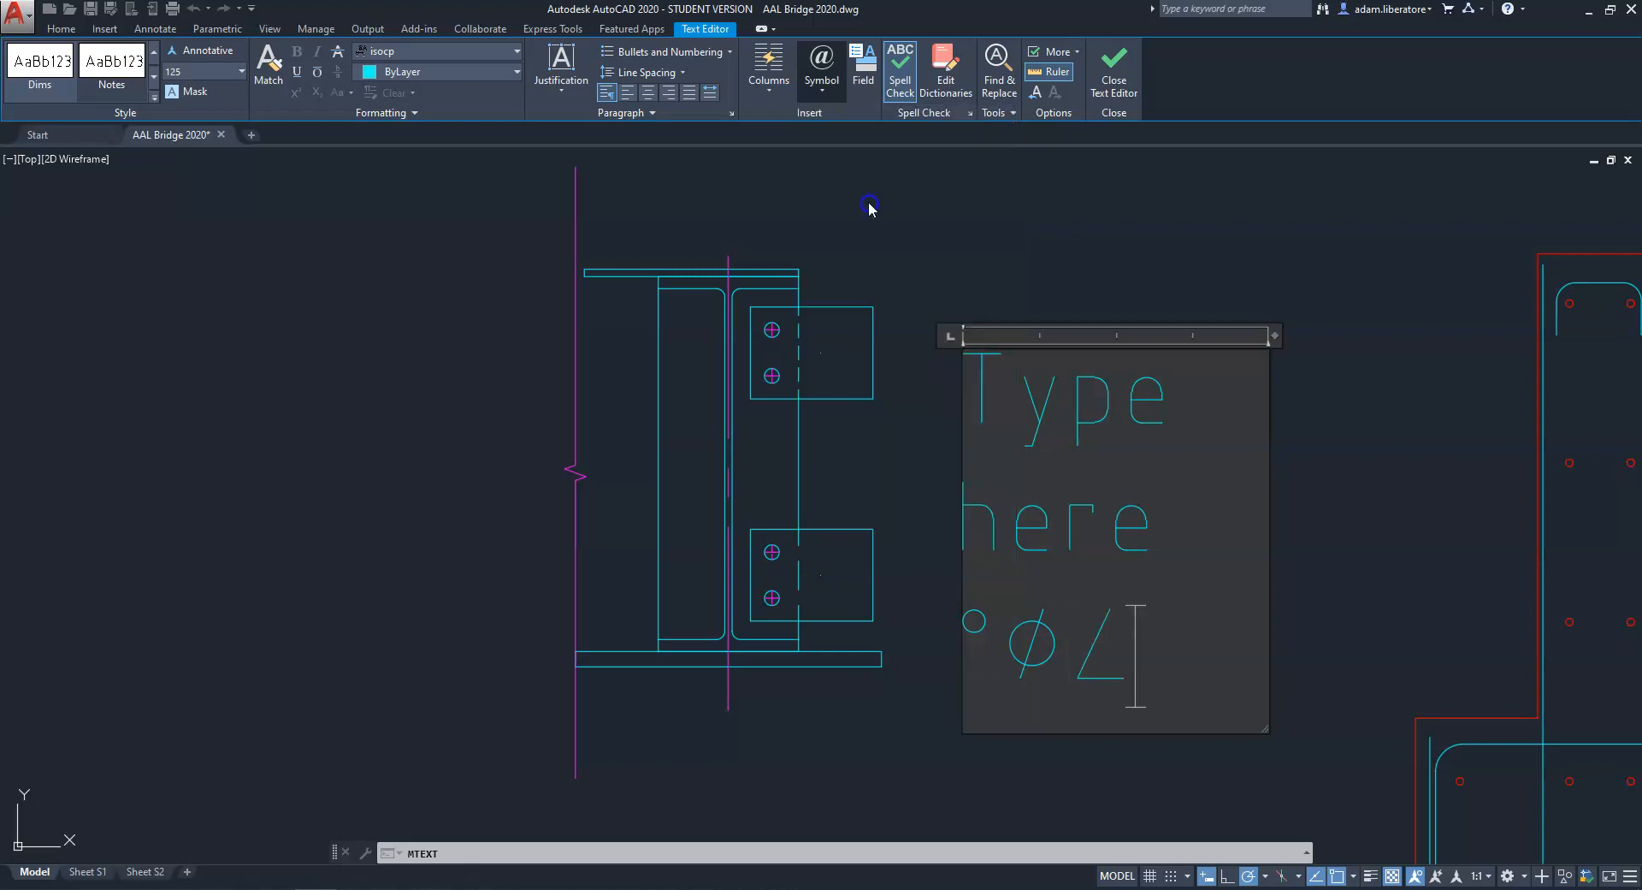
click(823, 86)
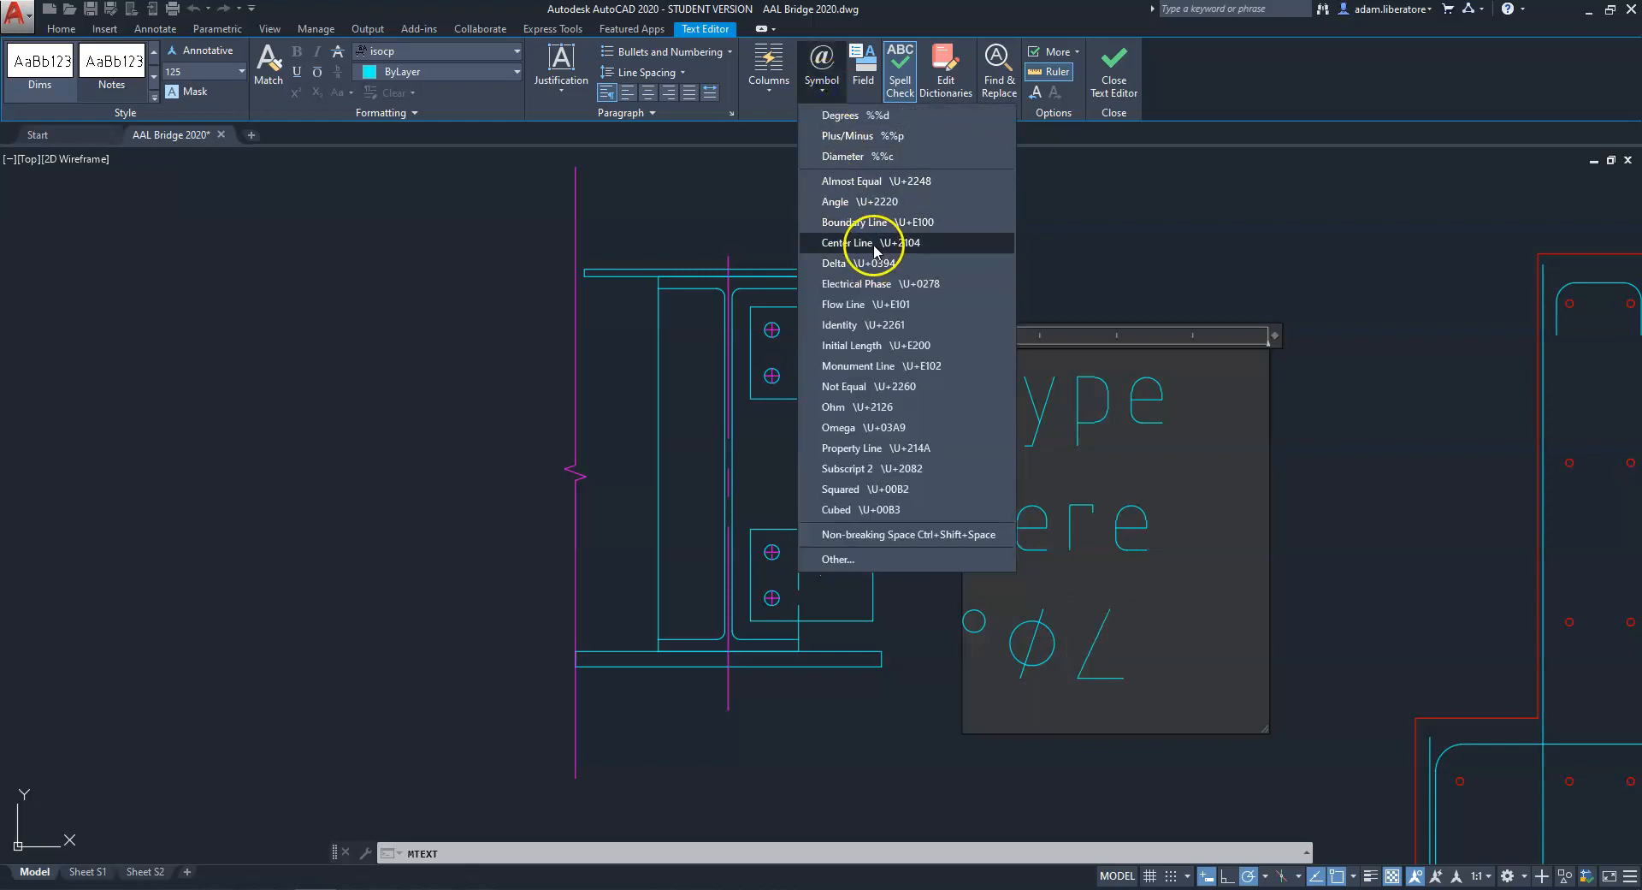
click(854, 242)
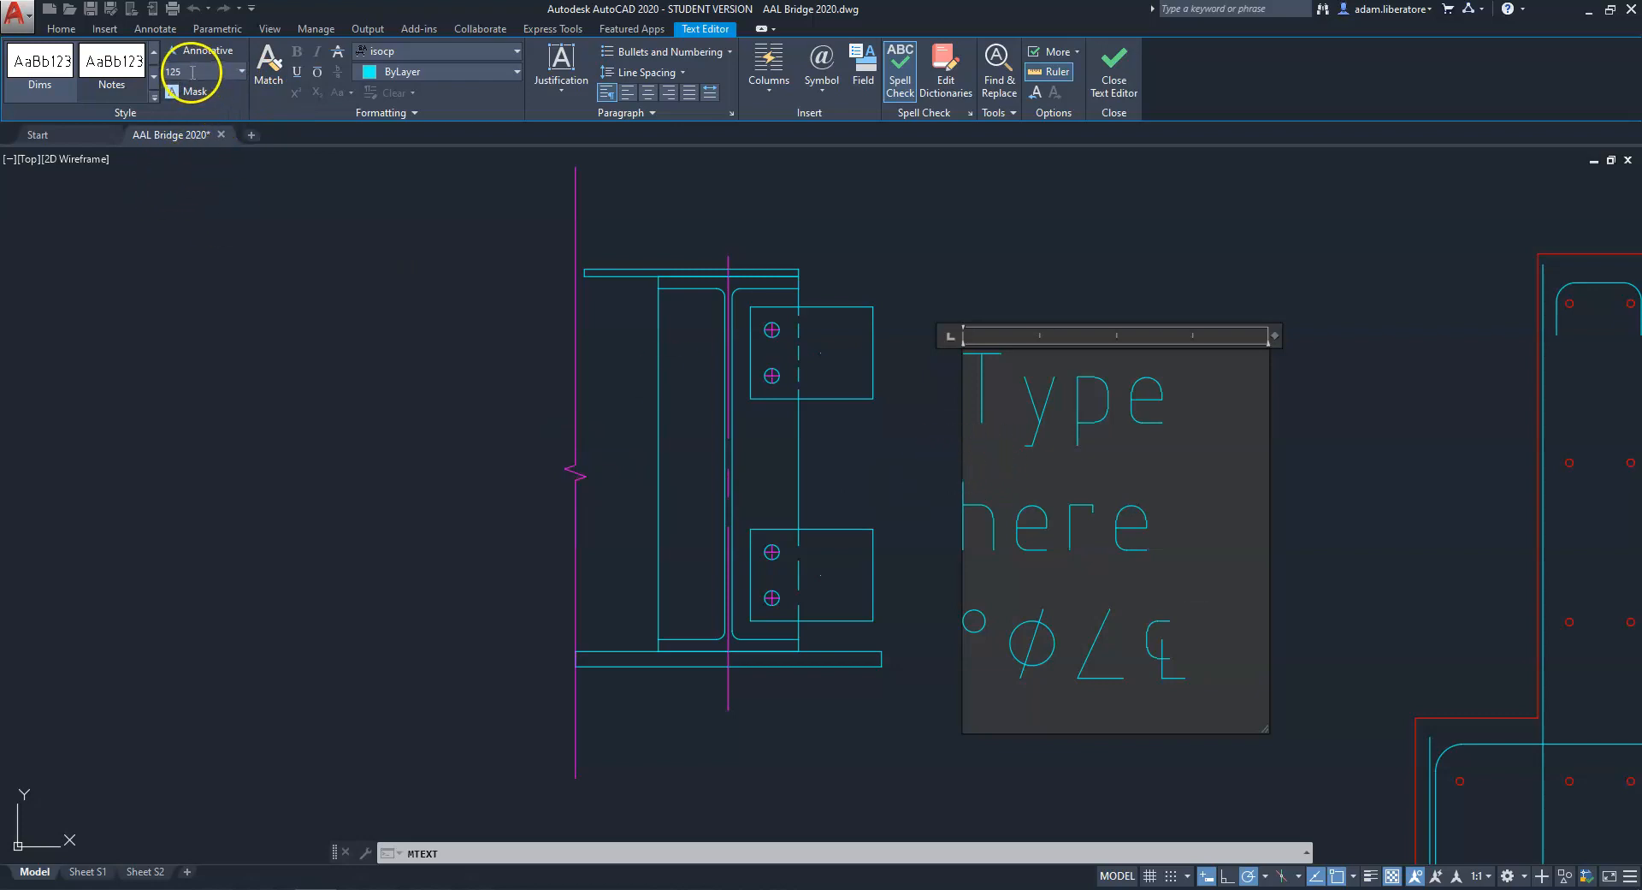
Set the height of all the text in the note to 50 and finish editing it.
key(ctrl+a)
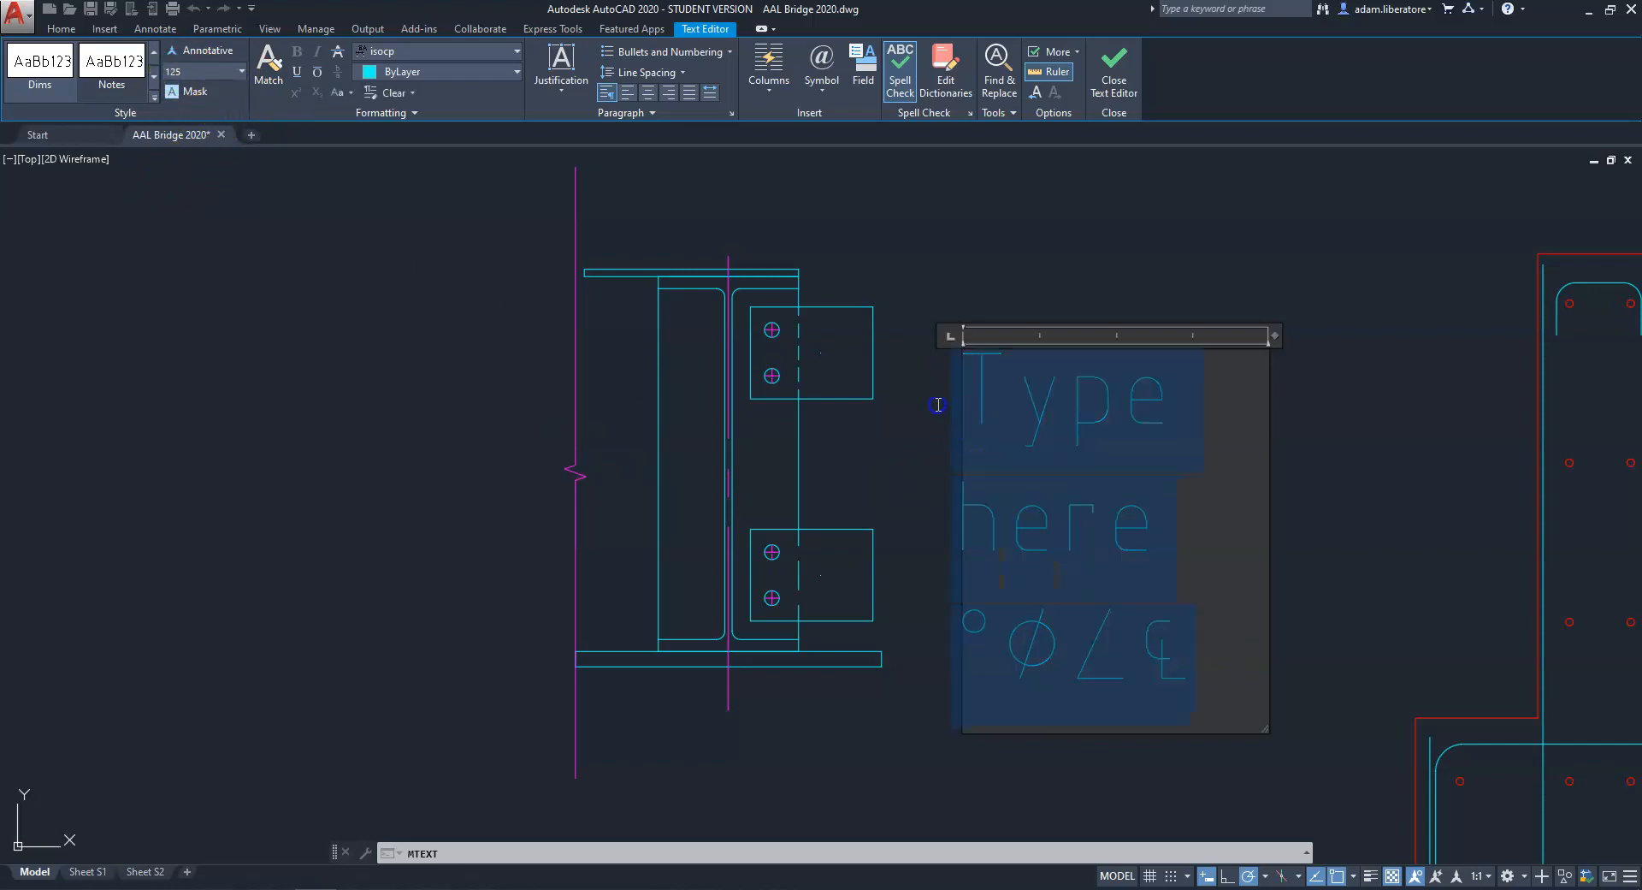
click(206, 71)
text(50)
key(Return)
click(202, 76)
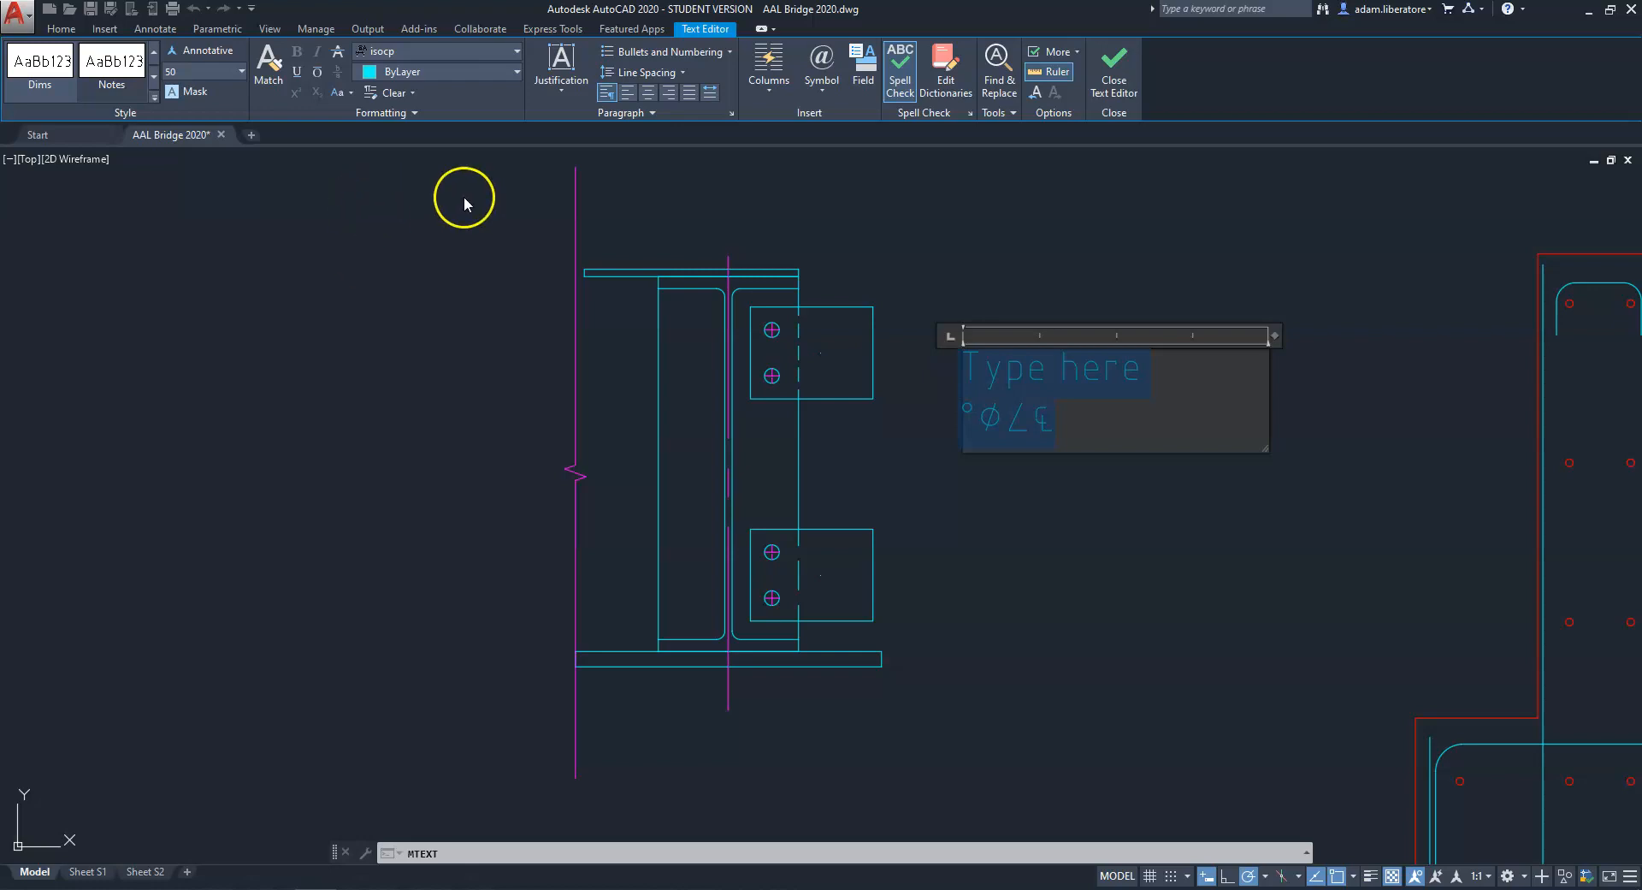
click(1097, 565)
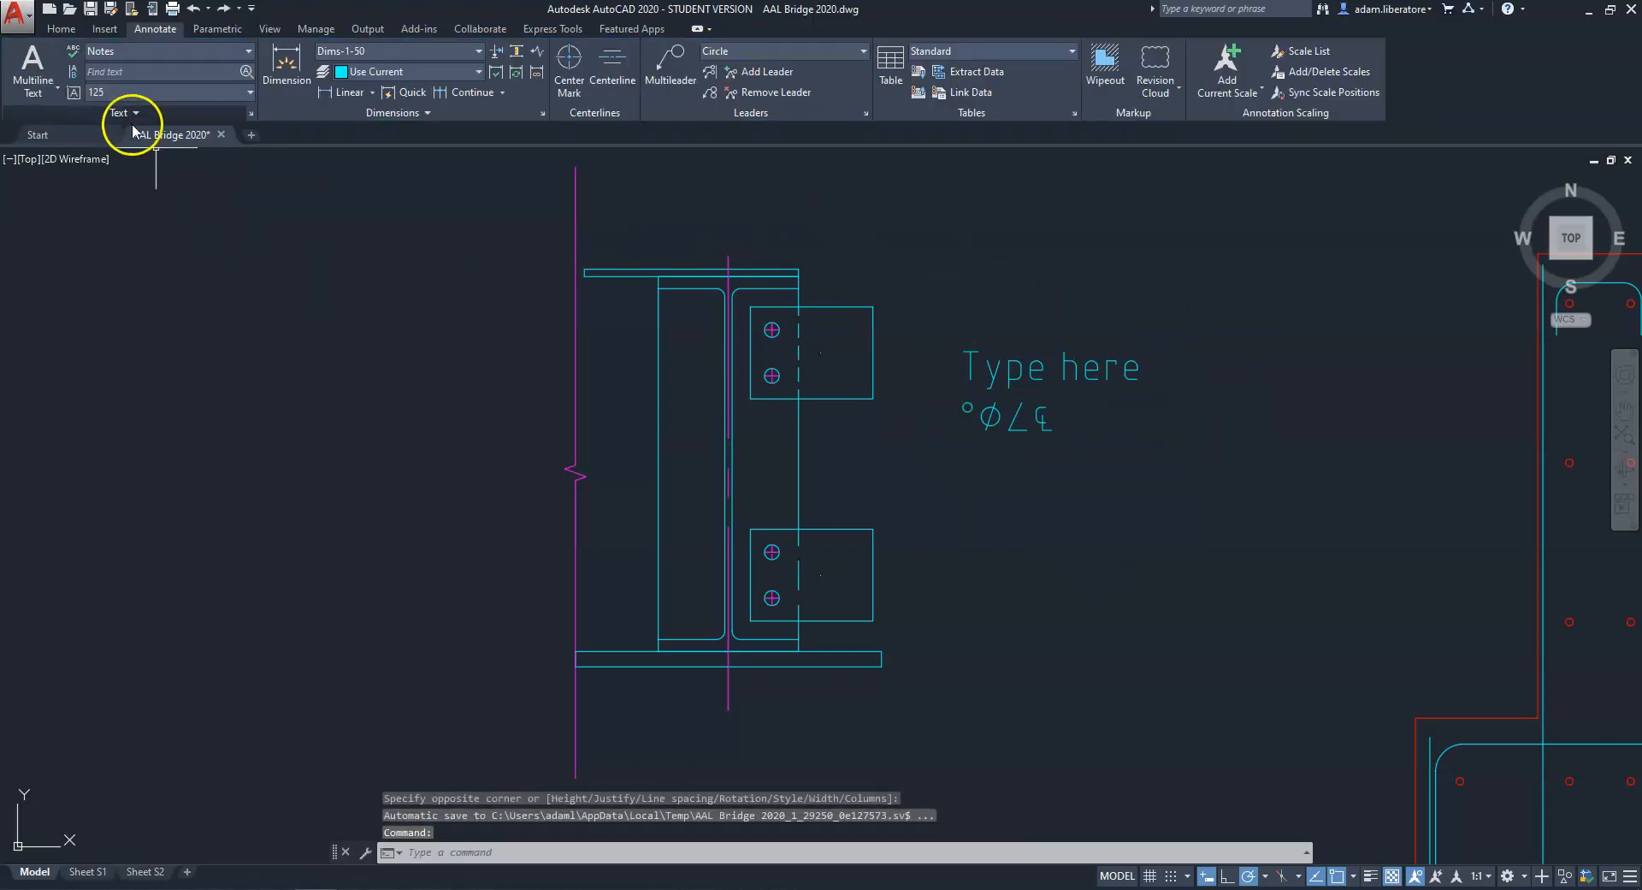
Make Hatch Steel the current layer.
click(23, 75)
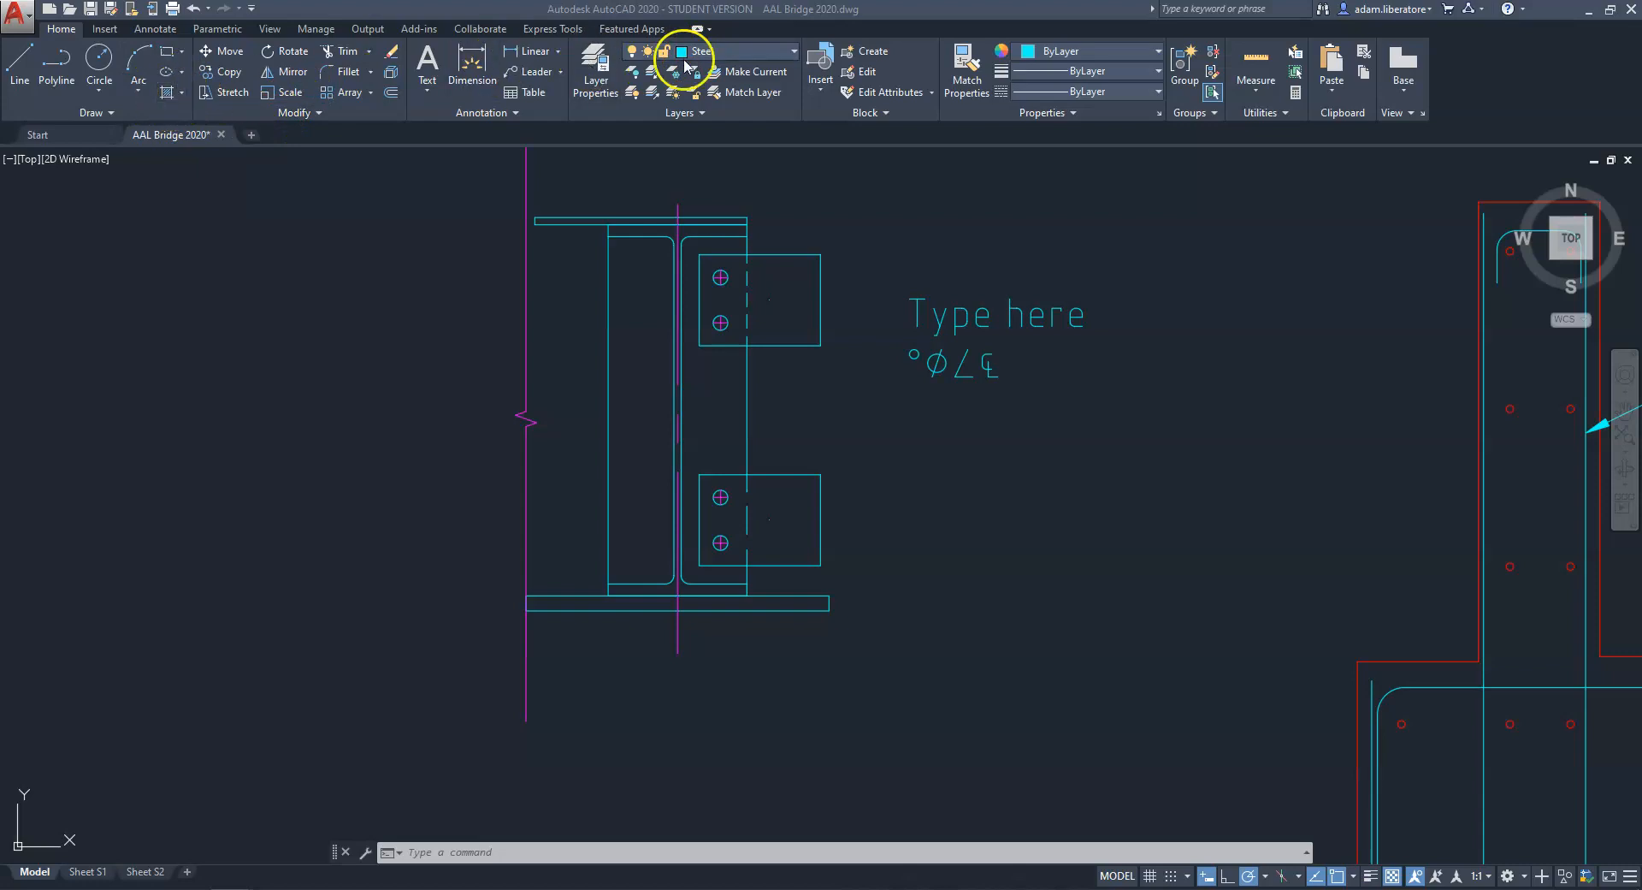
click(789, 51)
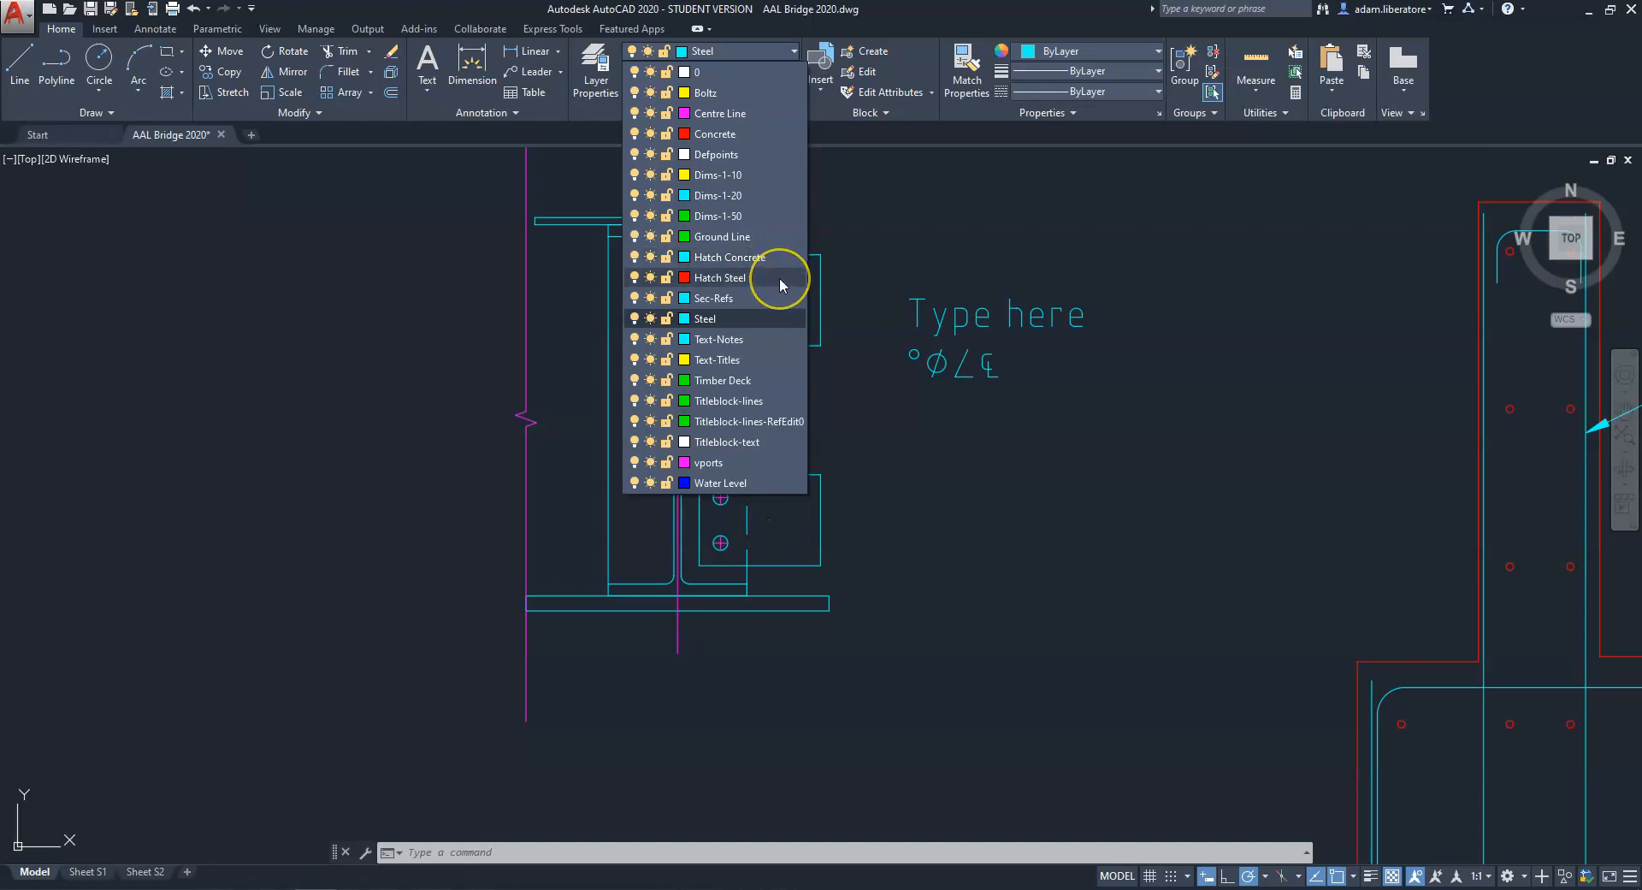
click(779, 277)
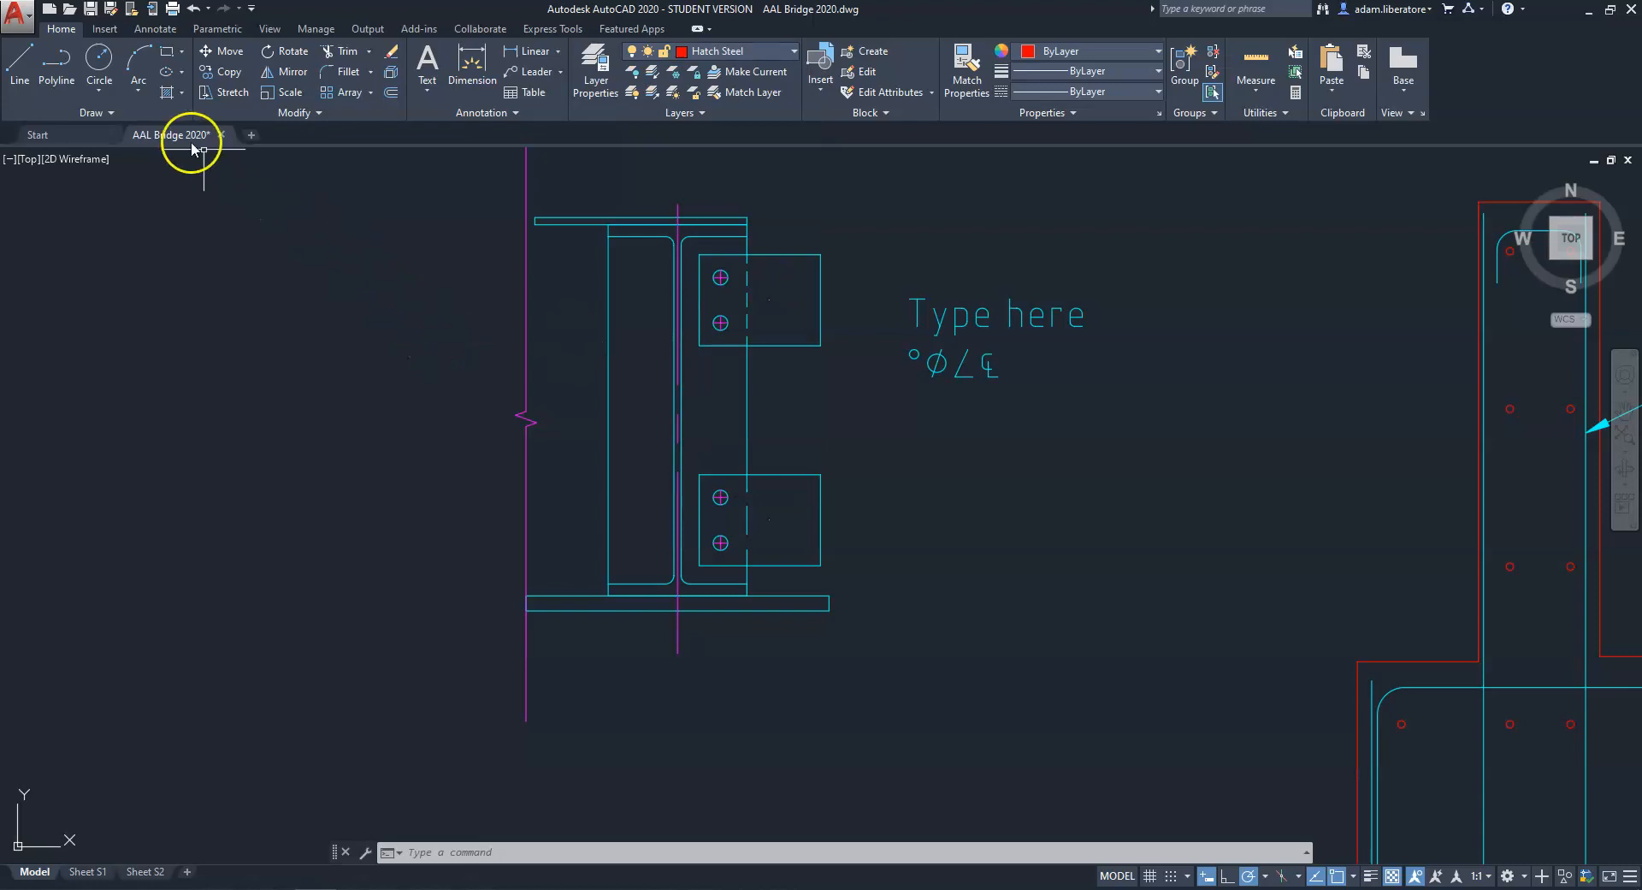
Start a hatch and choose the STEEL pattern for it.
click(169, 94)
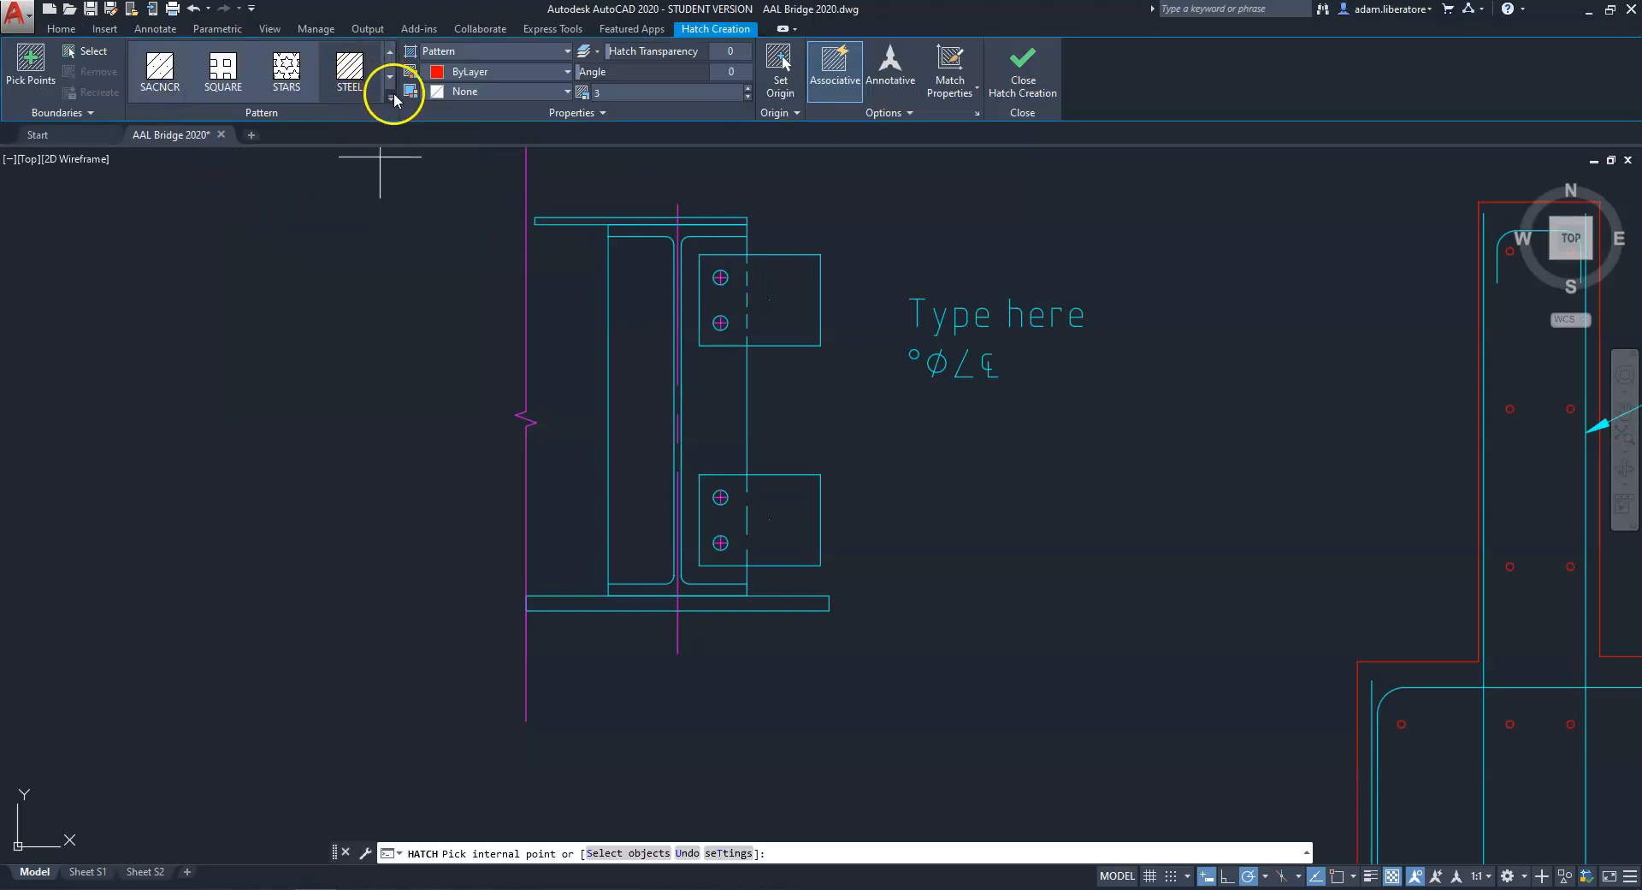
click(391, 96)
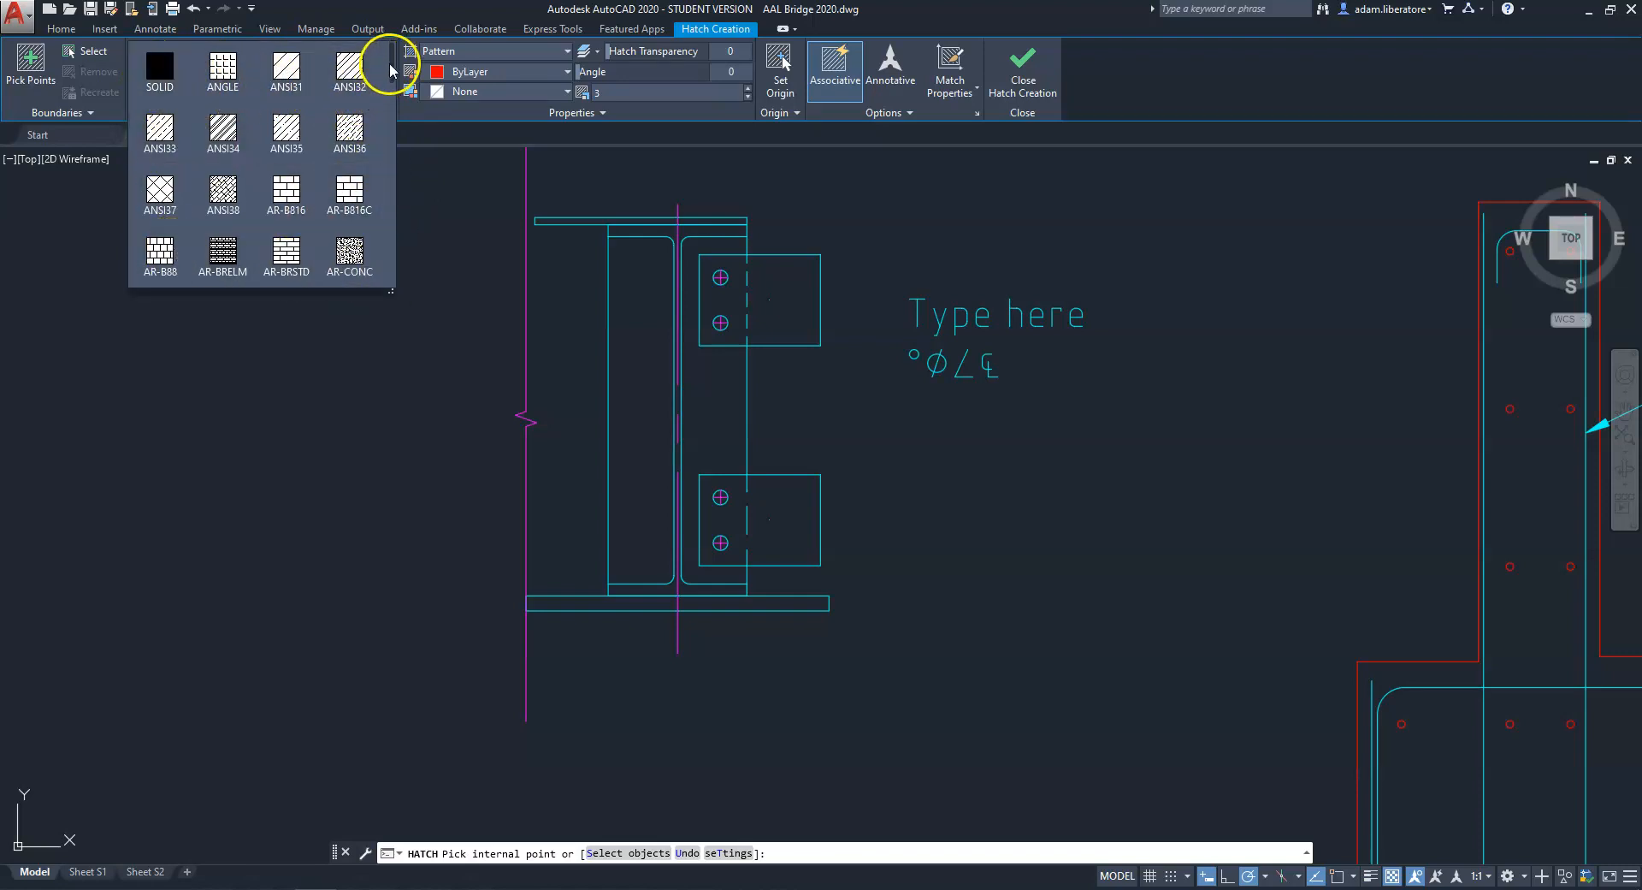
mouse_move(389, 65)
mouse_down()
mouse_move(404, 192)
mouse_move(387, 256)
mouse_up()
click(352, 191)
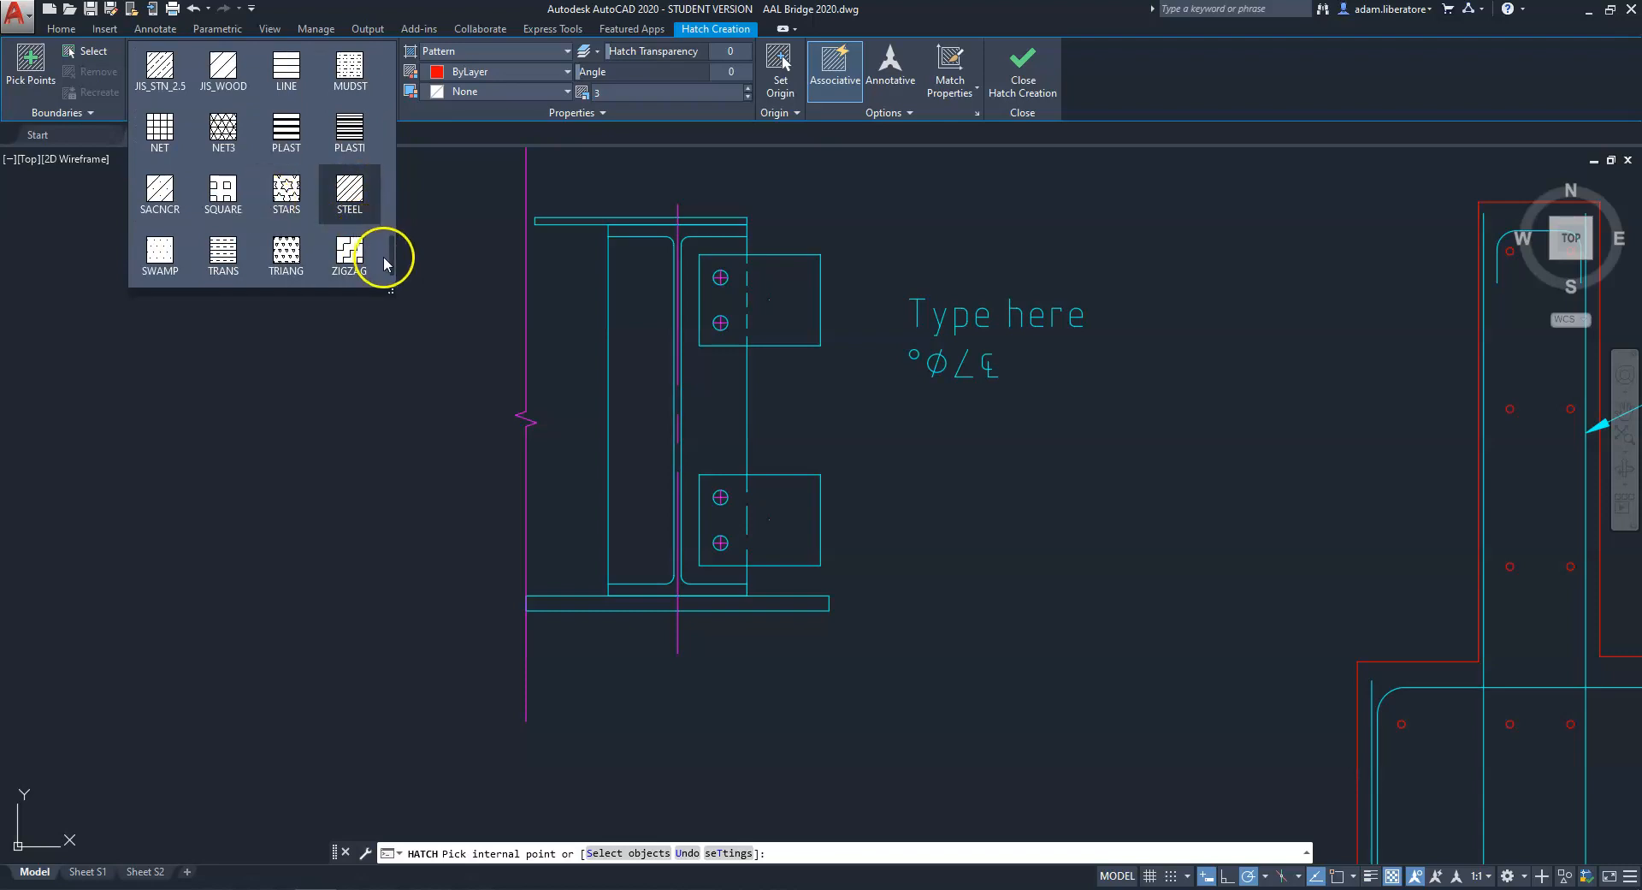
mouse_move(387, 256)
mouse_down()
mouse_move(382, 180)
mouse_move(383, 201)
mouse_up()
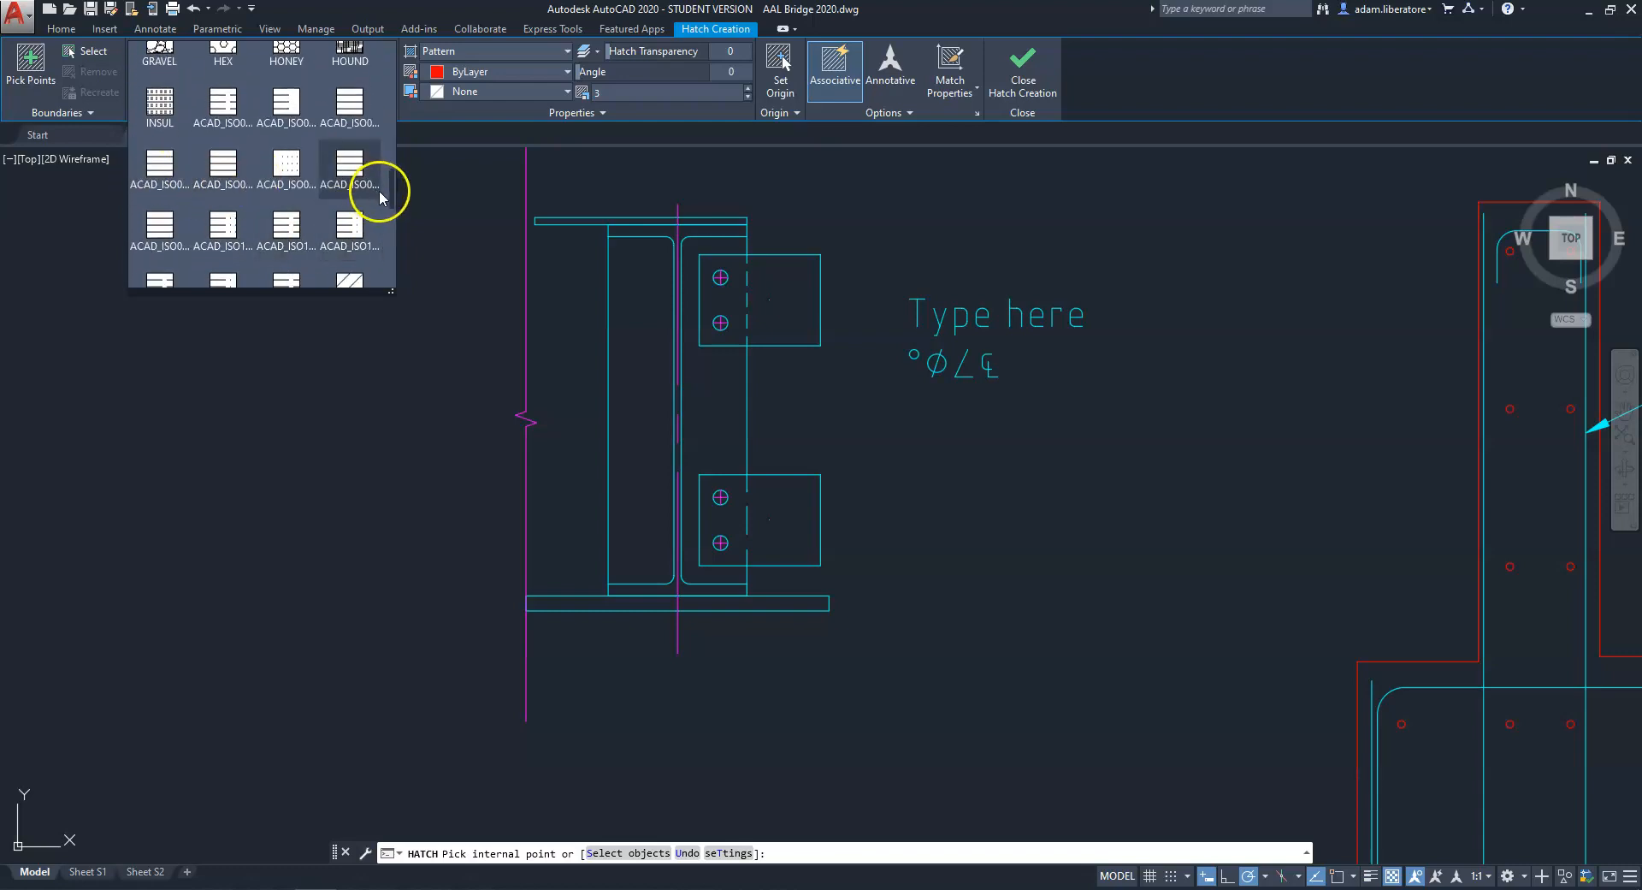
mouse_move(392, 201)
mouse_down()
mouse_move(395, 75)
mouse_move(400, 264)
mouse_up()
click(340, 178)
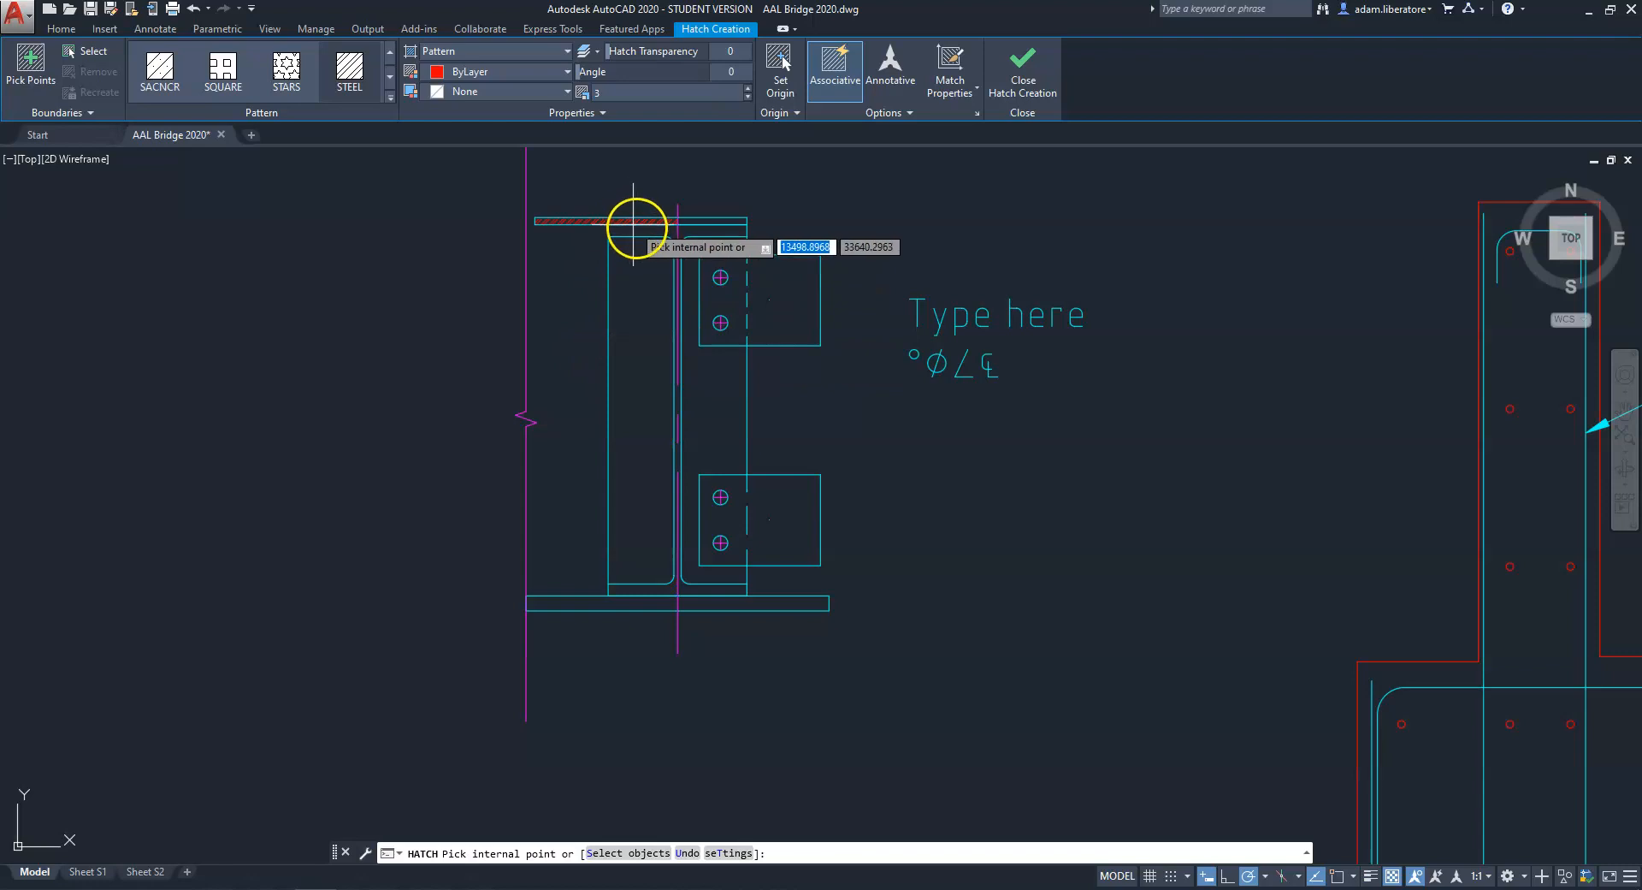
Hatch the I-beam cross-section on both sides of the web centerline.
scroll(643, 233, up, 3)
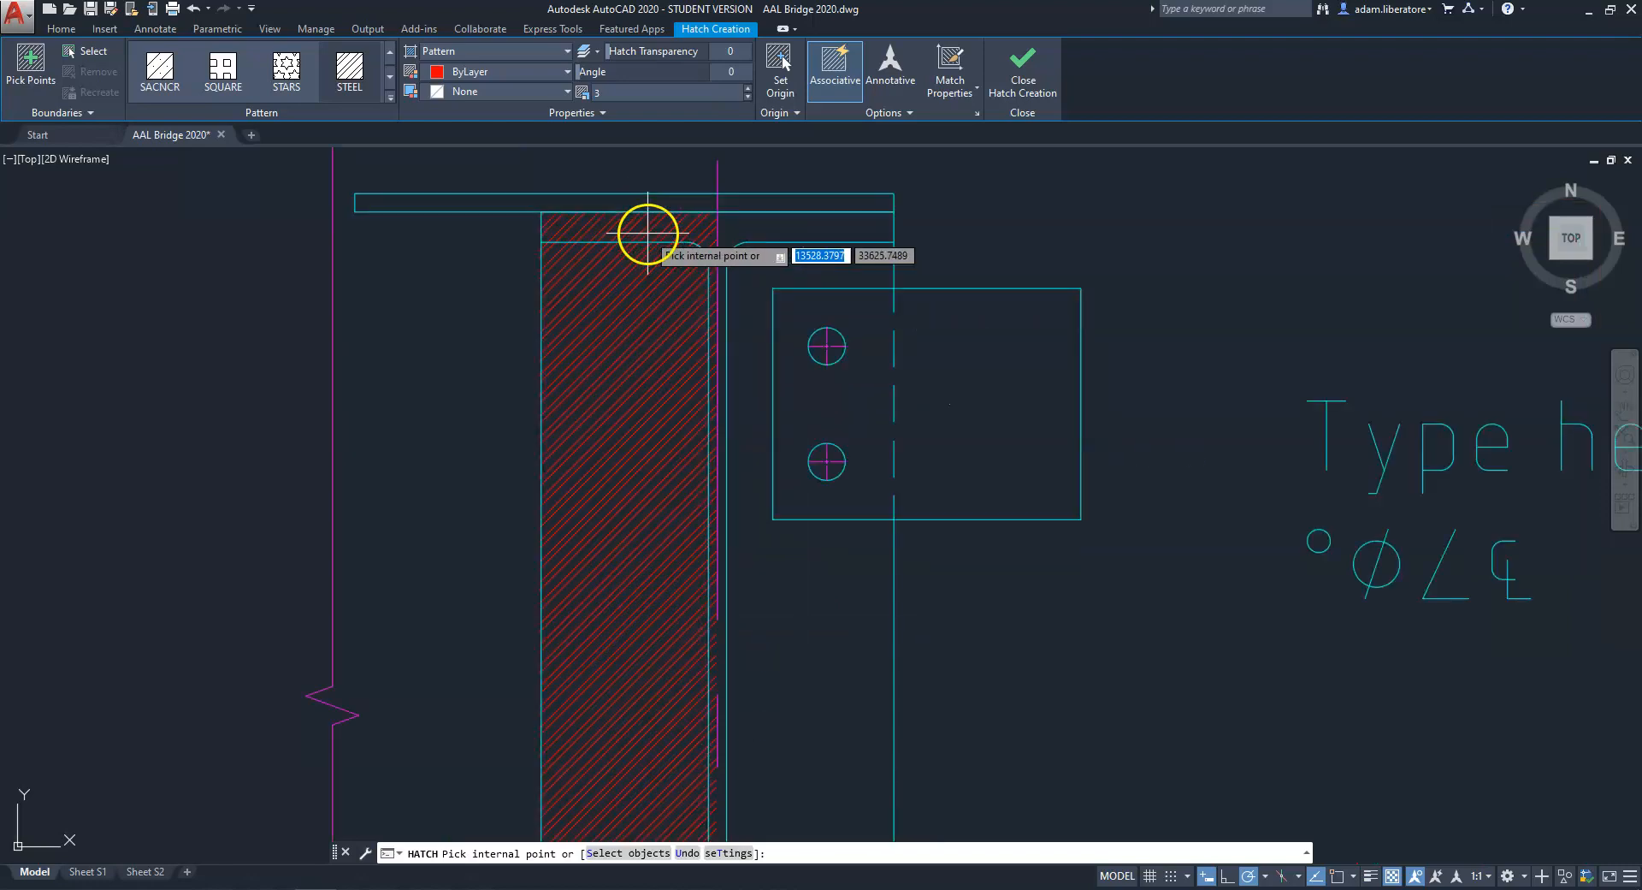
click(782, 231)
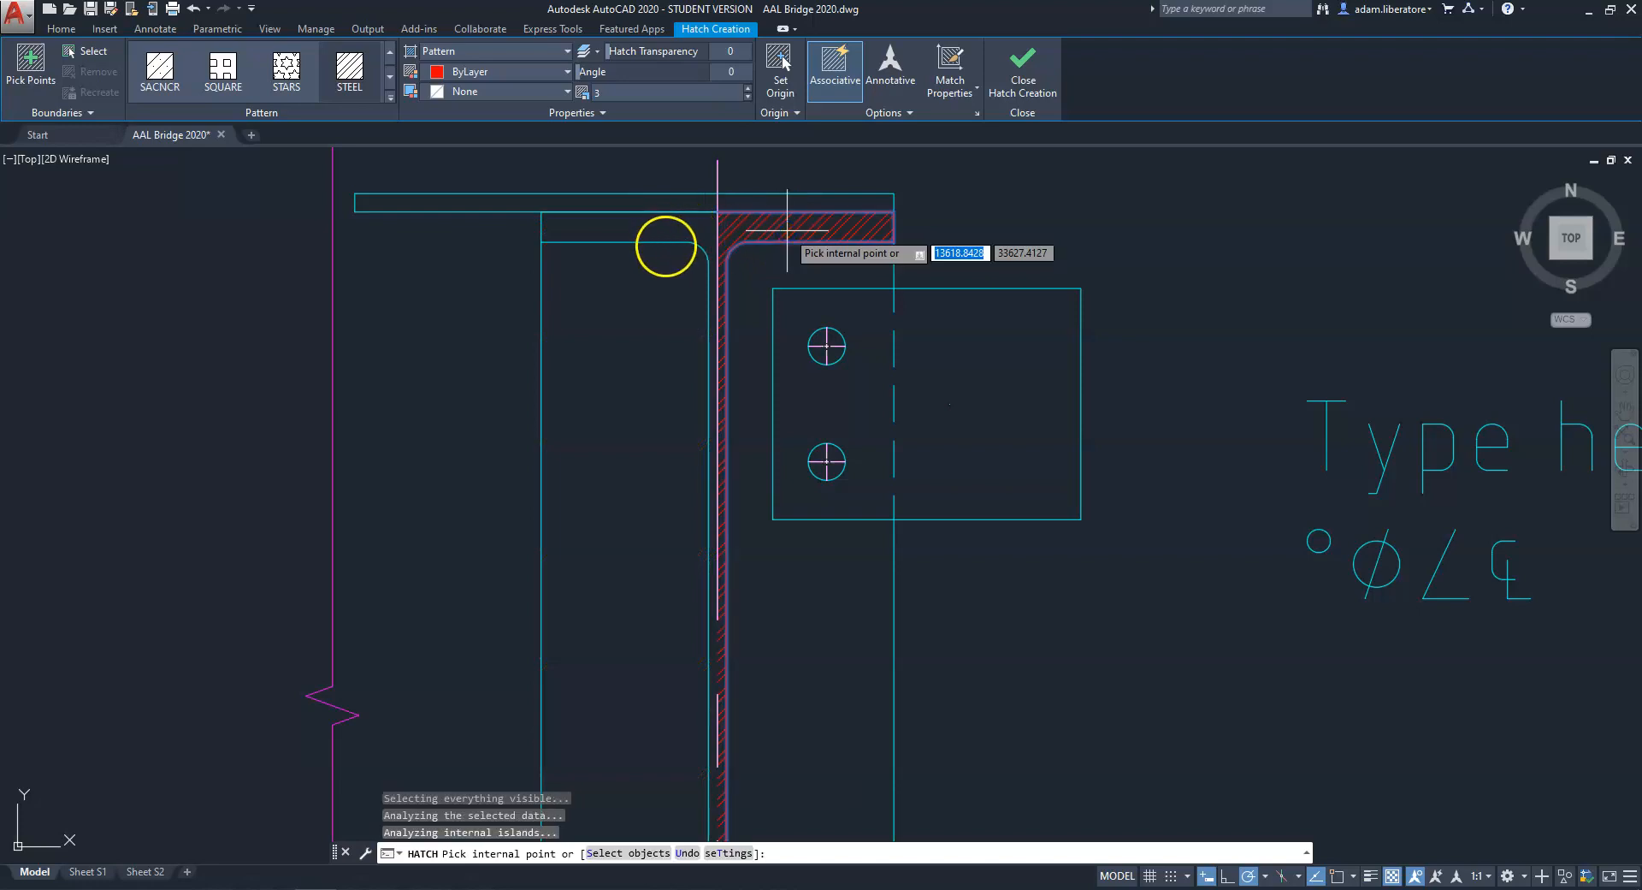
click(666, 227)
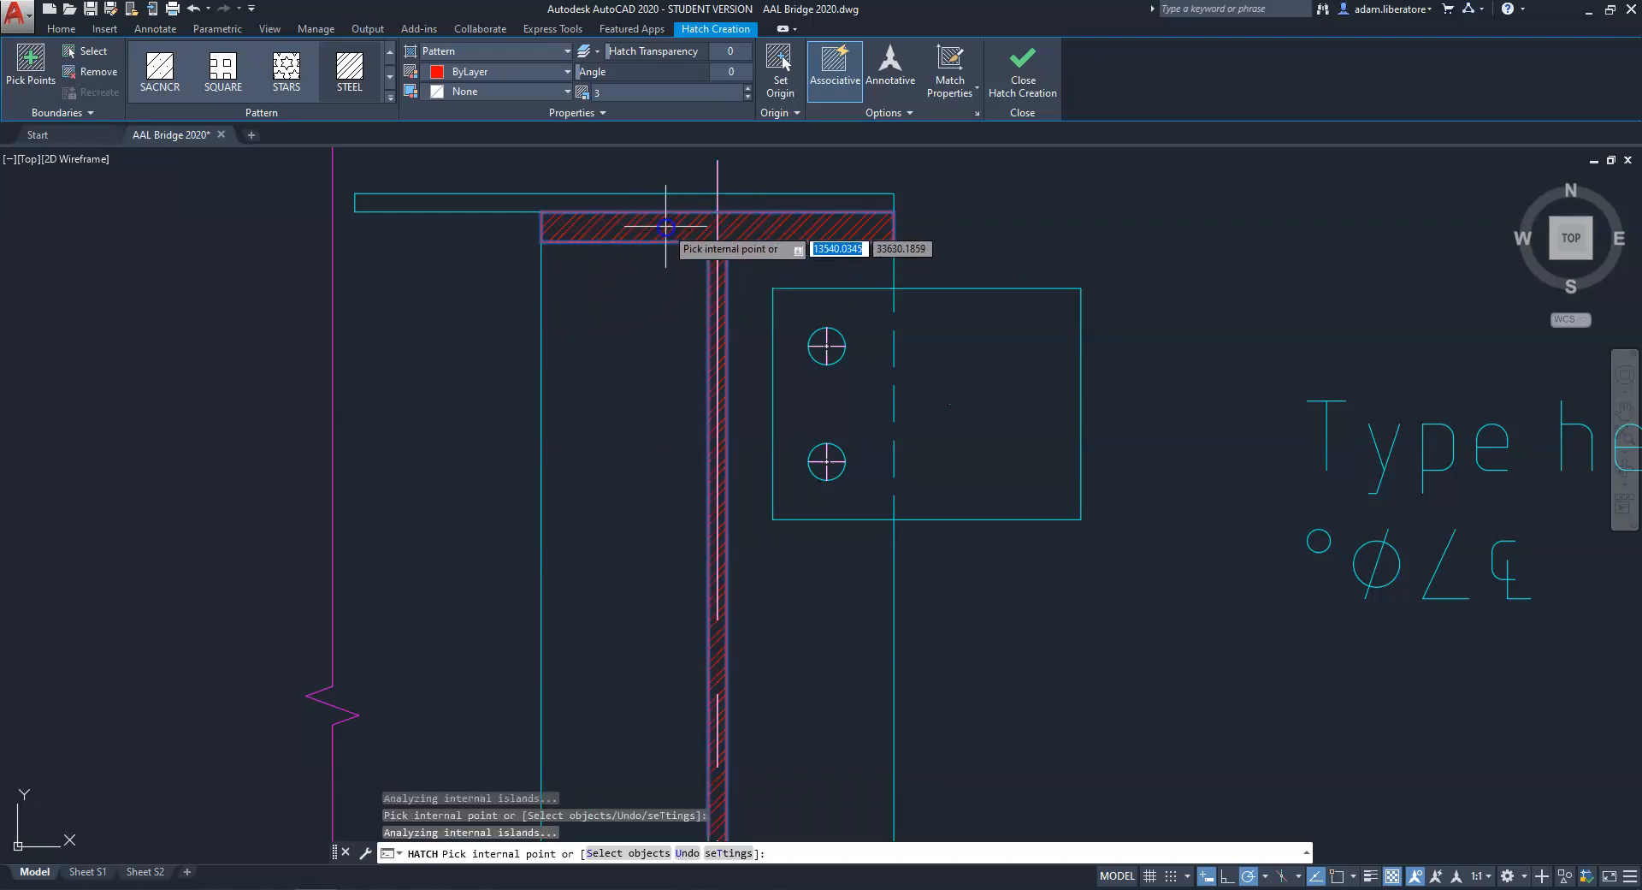
scroll(675, 500, down, 4)
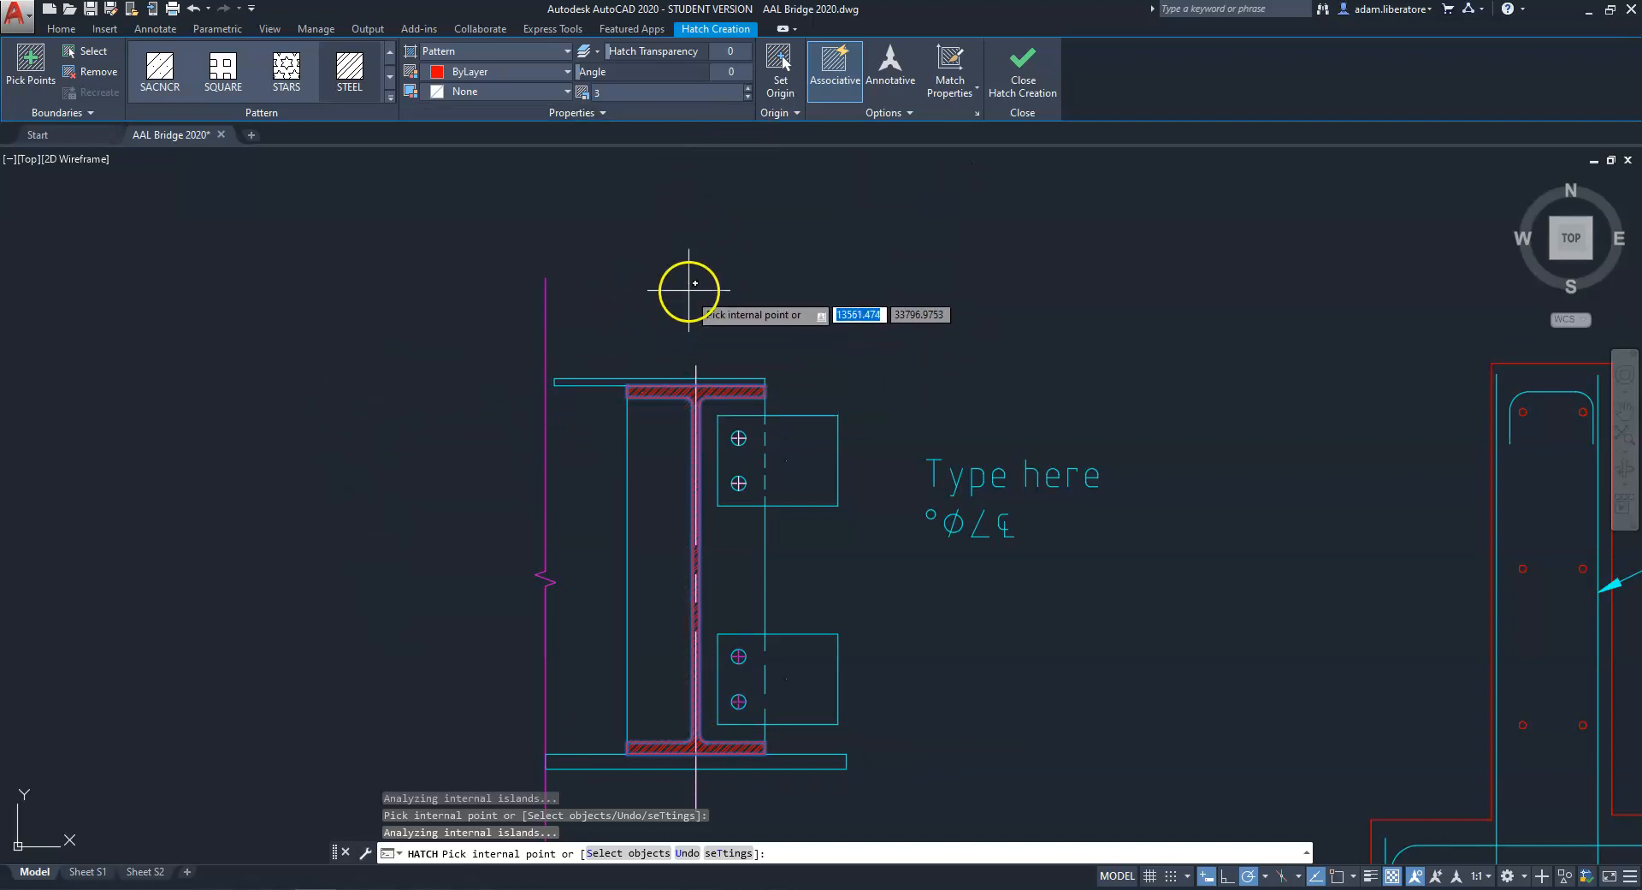
Set the beam hatch's pattern scale to 1 and inspect its density on the whole section.
scroll(682, 289, up, 2)
middle_drag(682, 342, 715, 209)
click(659, 91)
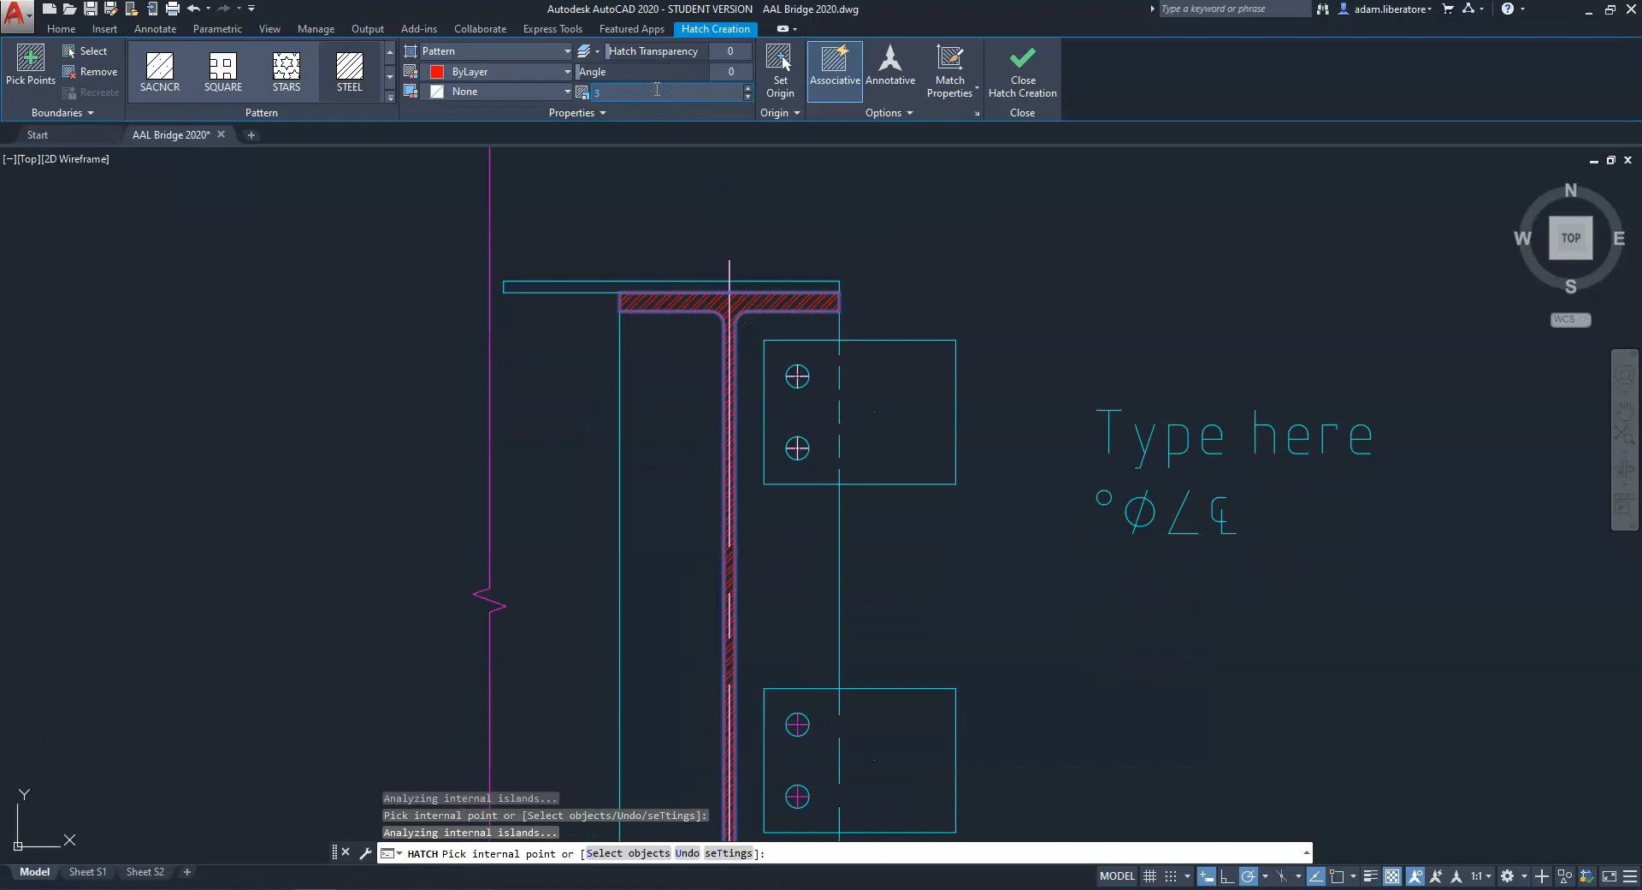
key(Return)
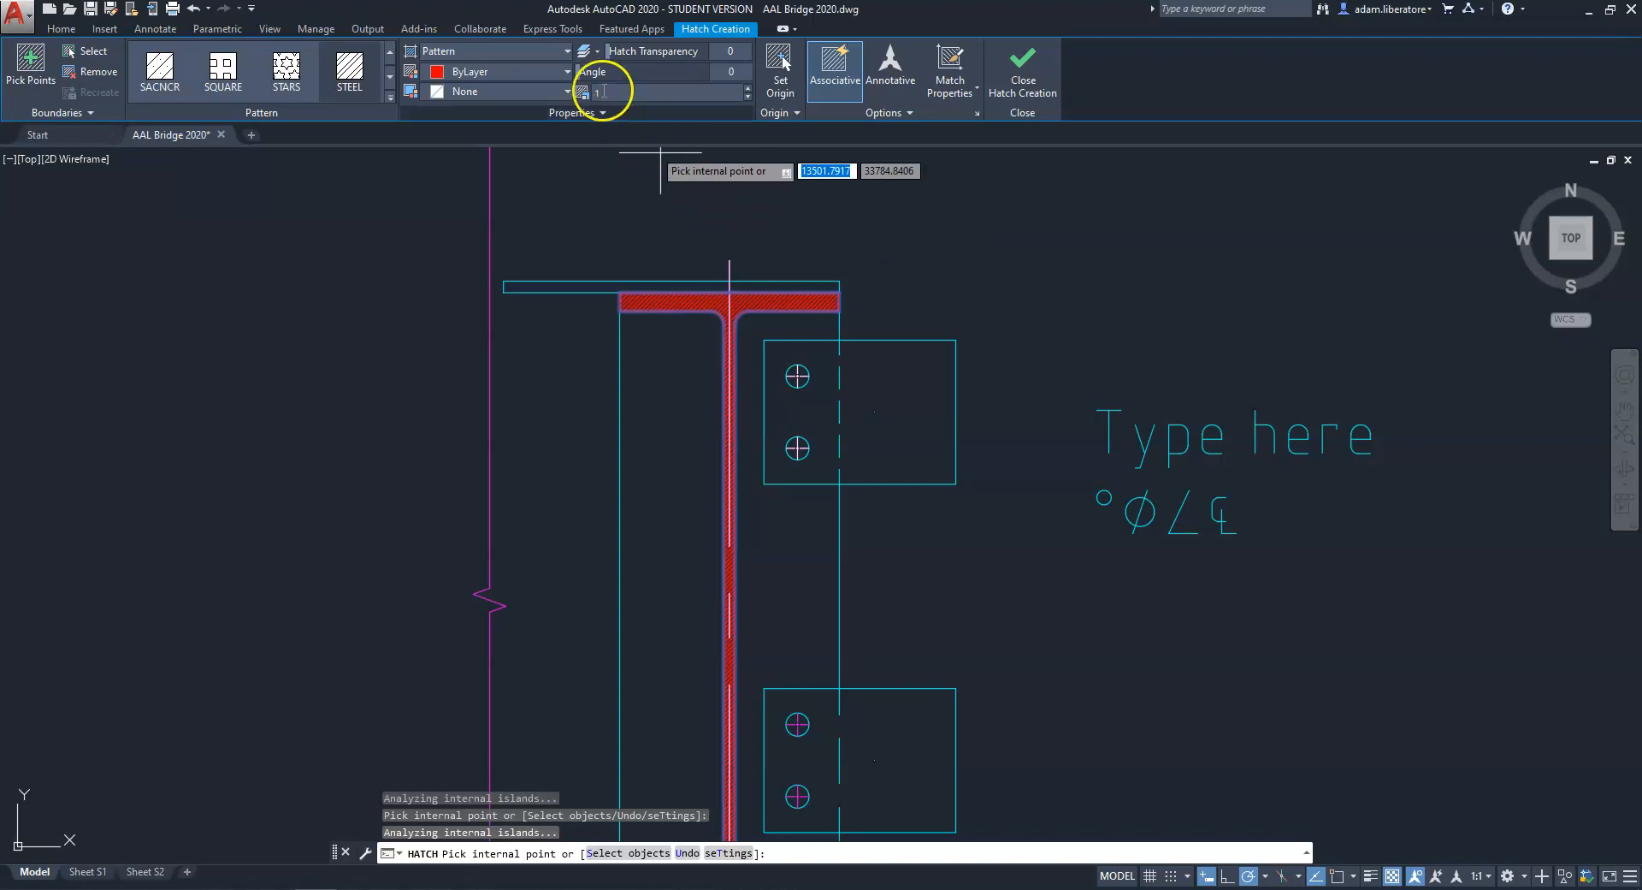
scroll(613, 283, down, 5)
scroll(598, 285, up, 2)
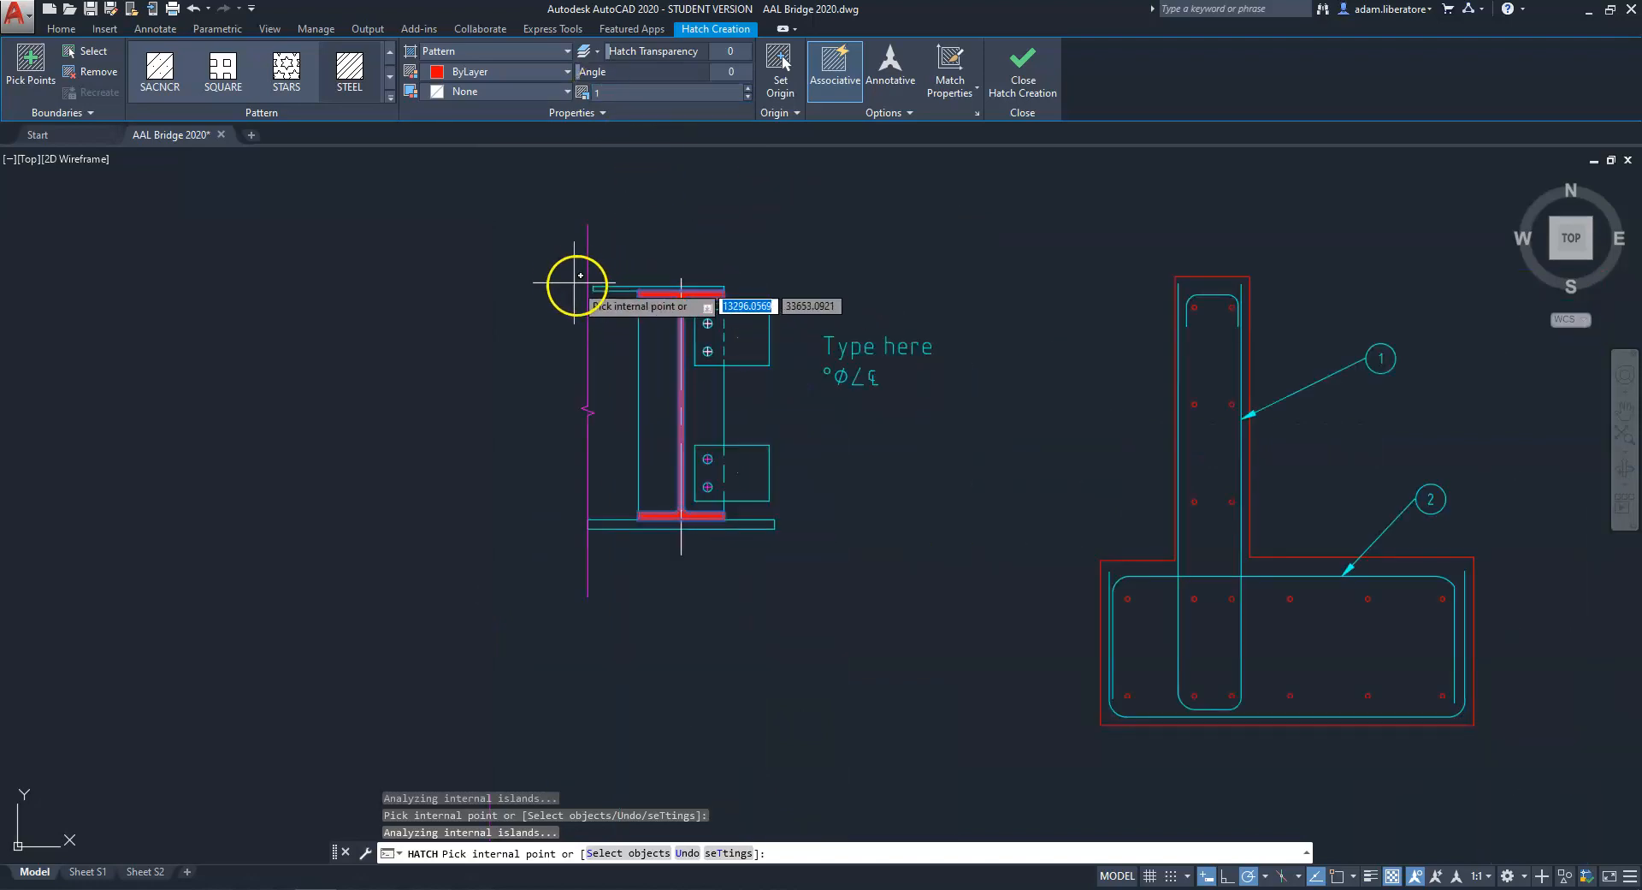
Set the beam hatch's pattern scale to 5 and finish the hatch.
scroll(561, 274, up, 2)
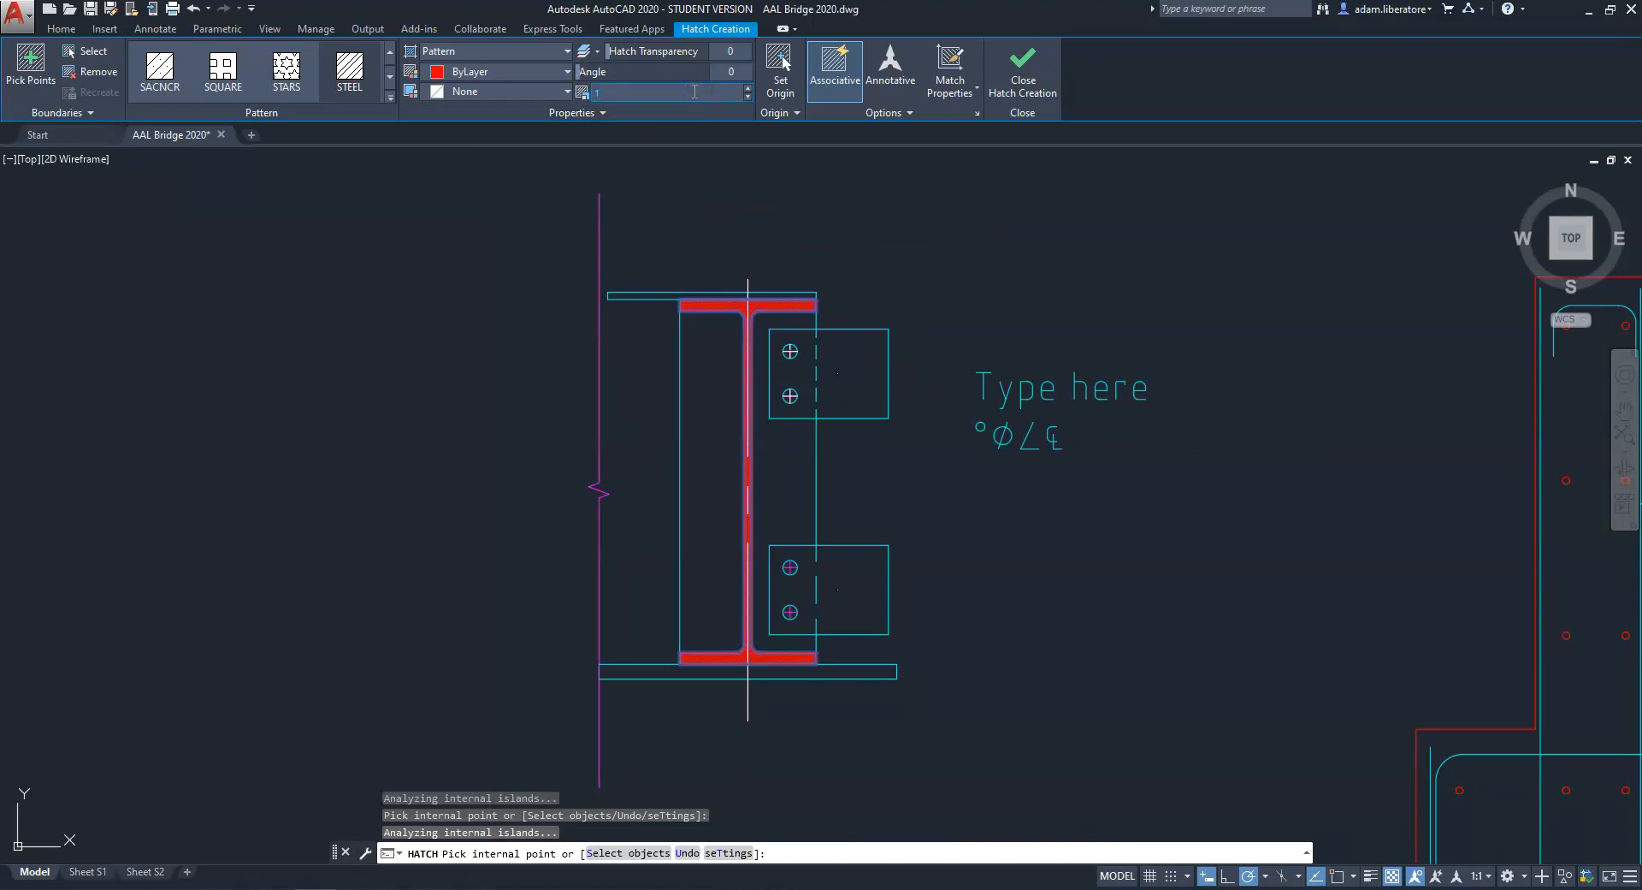
key(Return)
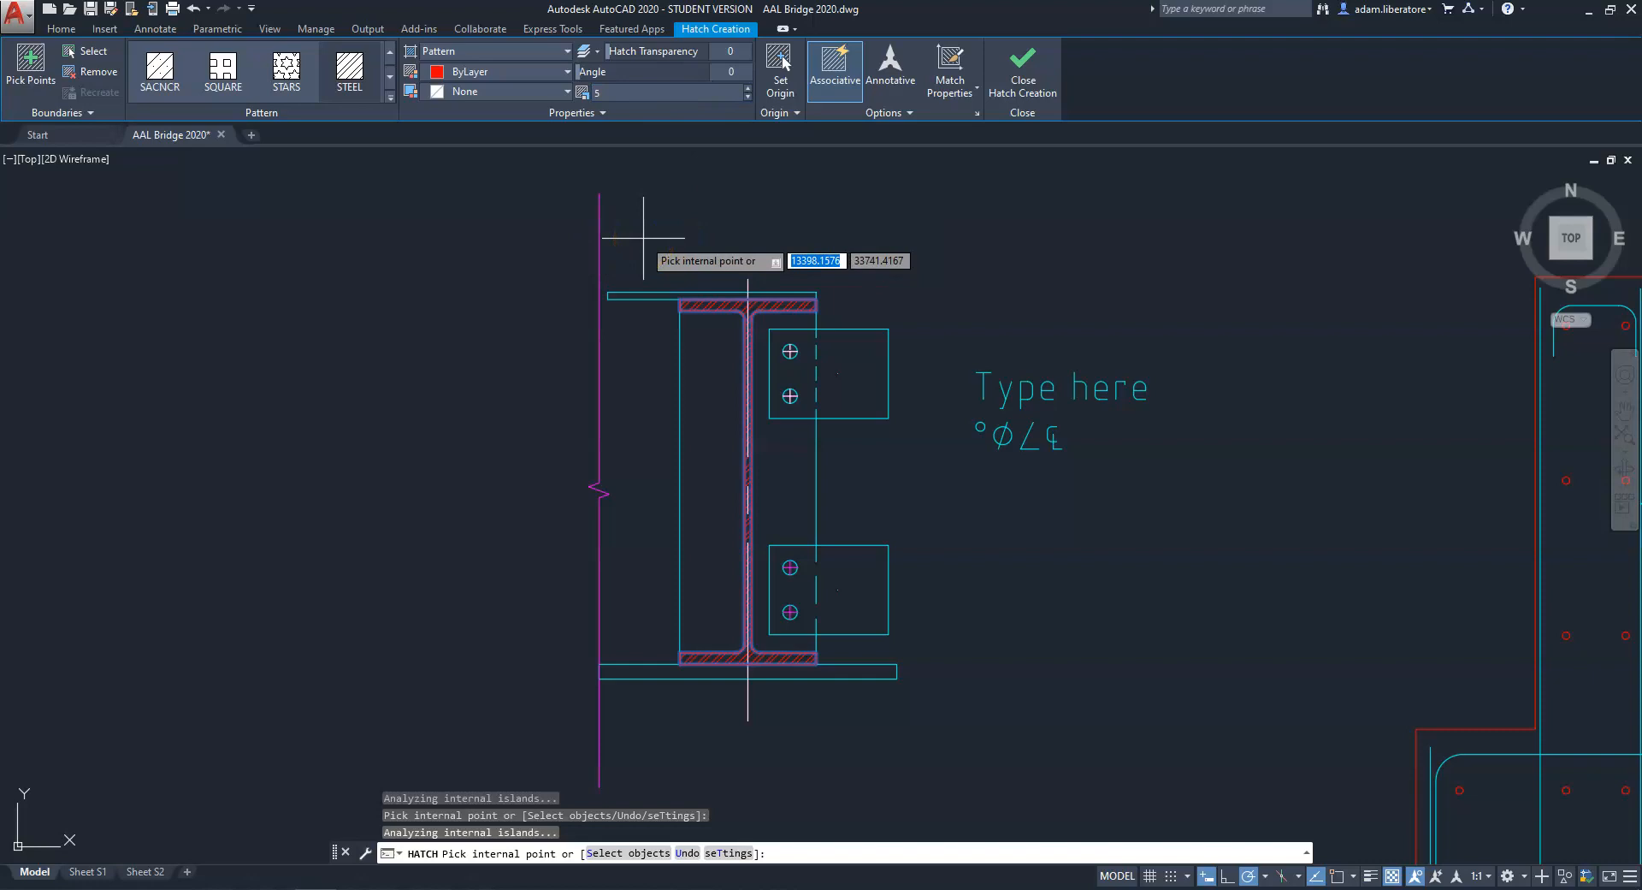
key(Escape)
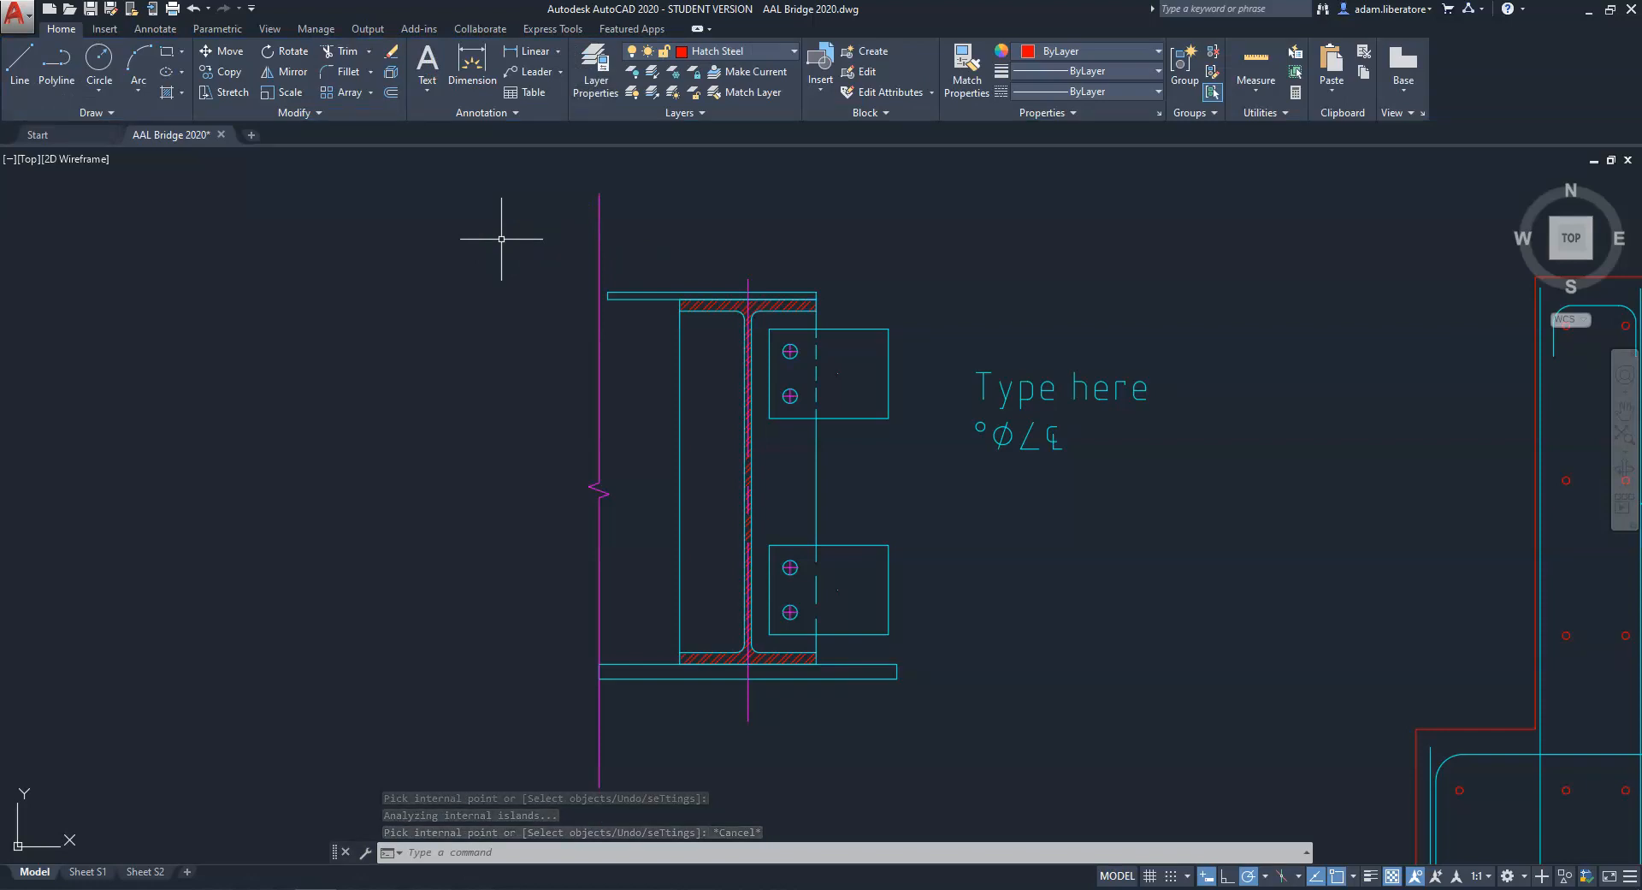
scroll(501, 238, down, 2)
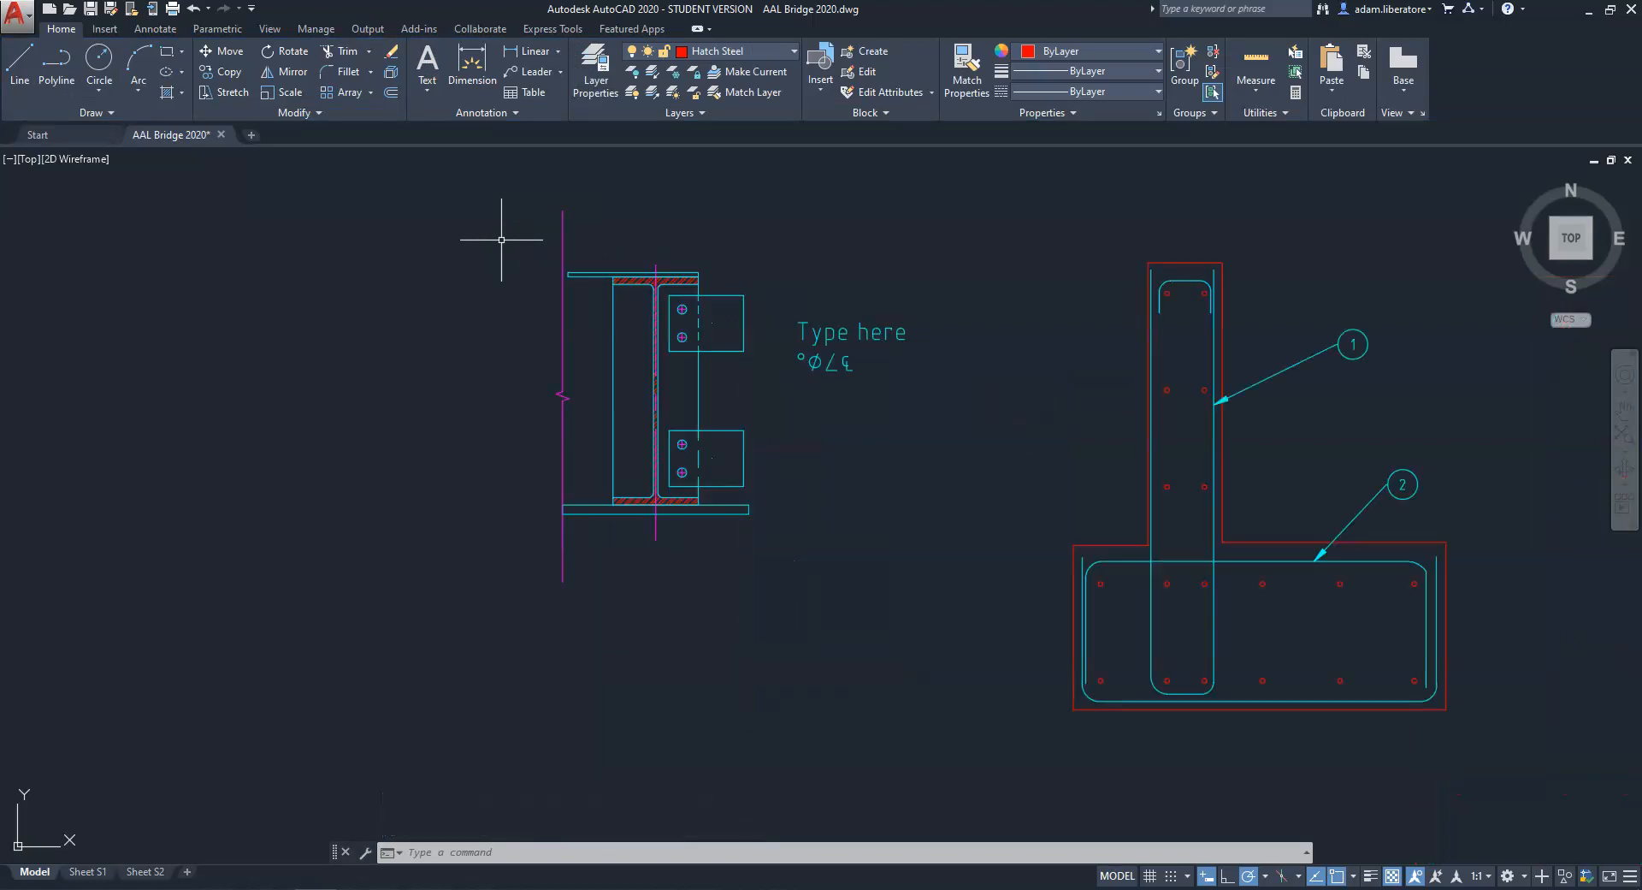